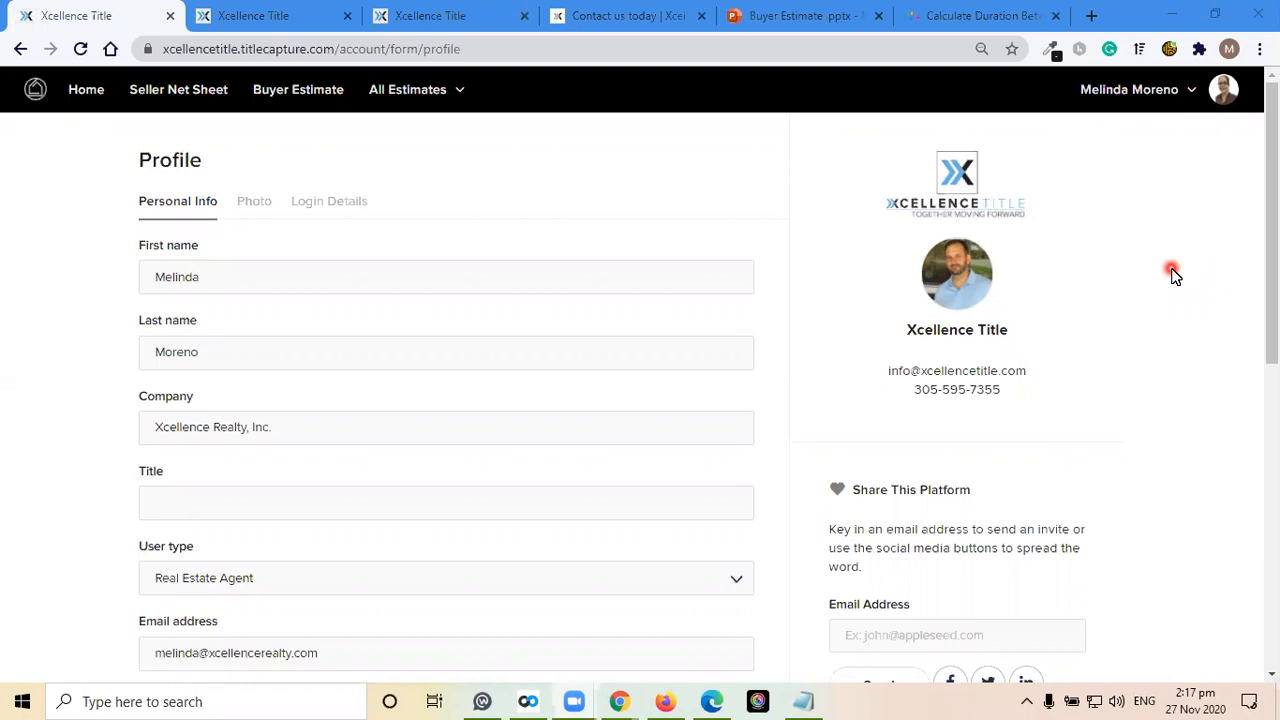
# Review the Buyer Estimate form, the sign-in page and the free registration page, then return to the Buyer Estimate form
pyautogui.click(287, 93)
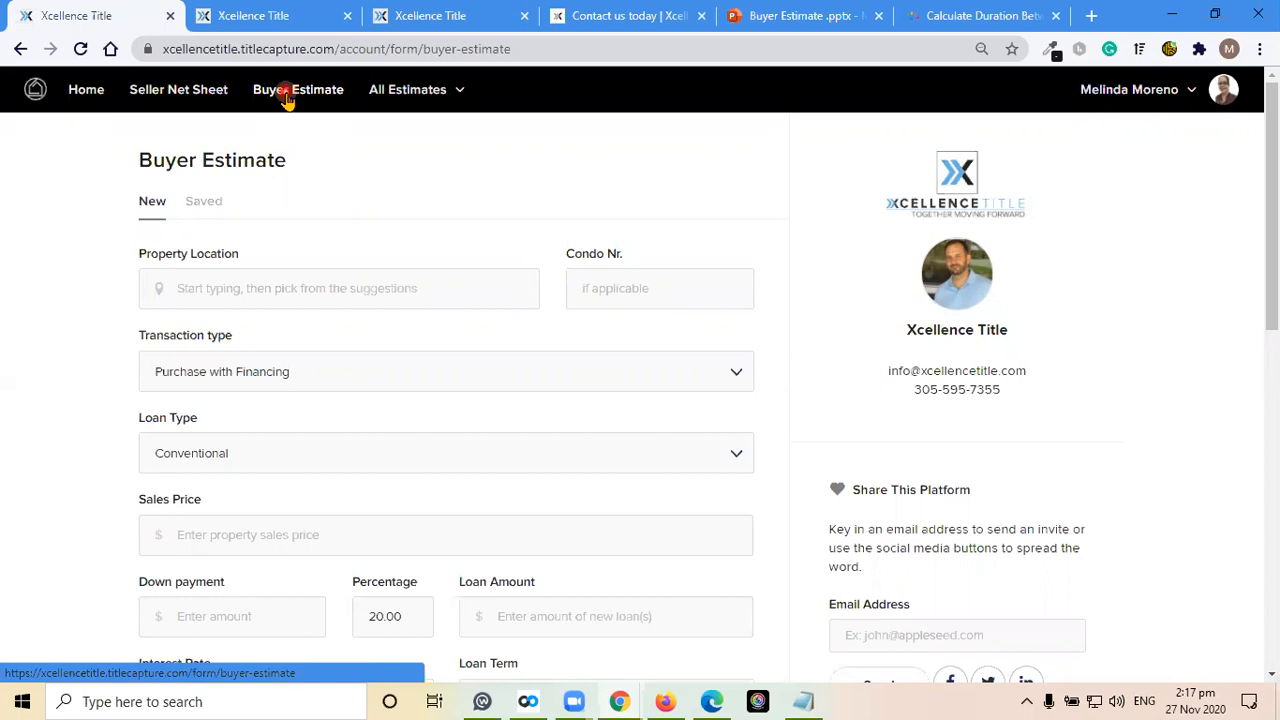
pyautogui.click(272, 22)
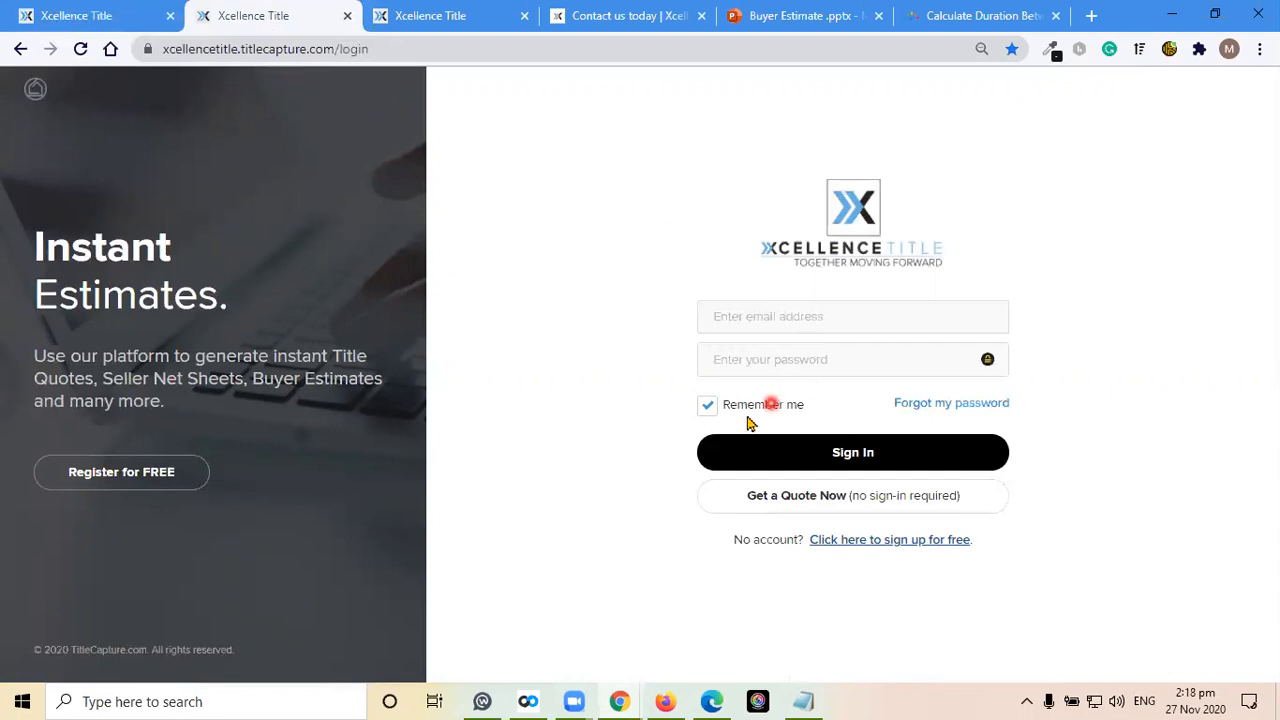
pyautogui.click(873, 543)
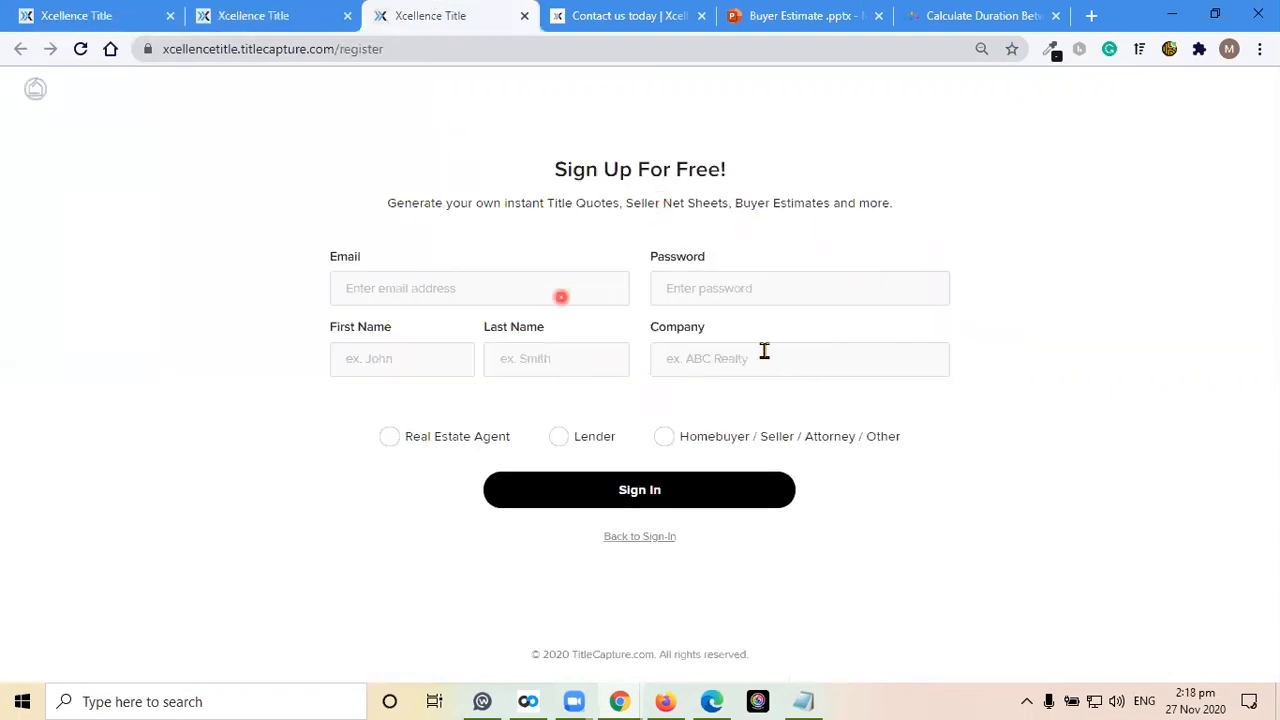
pyautogui.click(727, 500)
pyautogui.click(92, 13)
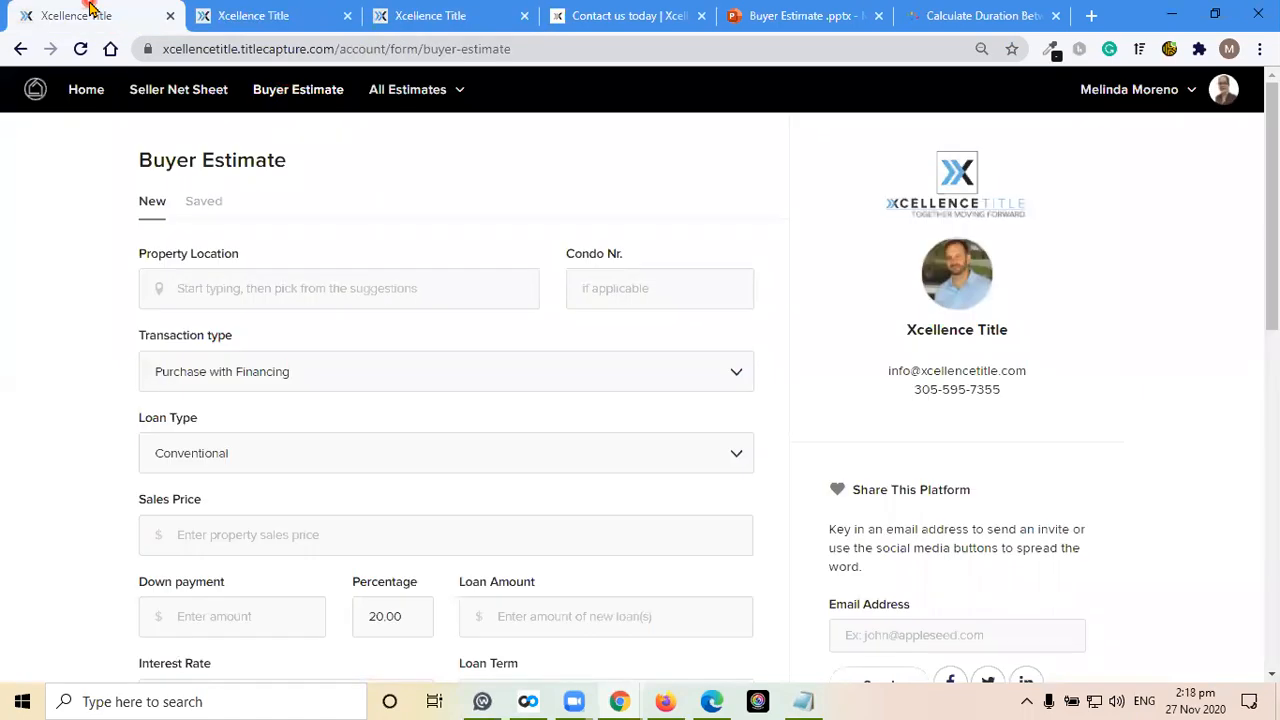
# Review the account profile's personal info fields and its photo upload section
pyautogui.click(1232, 101)
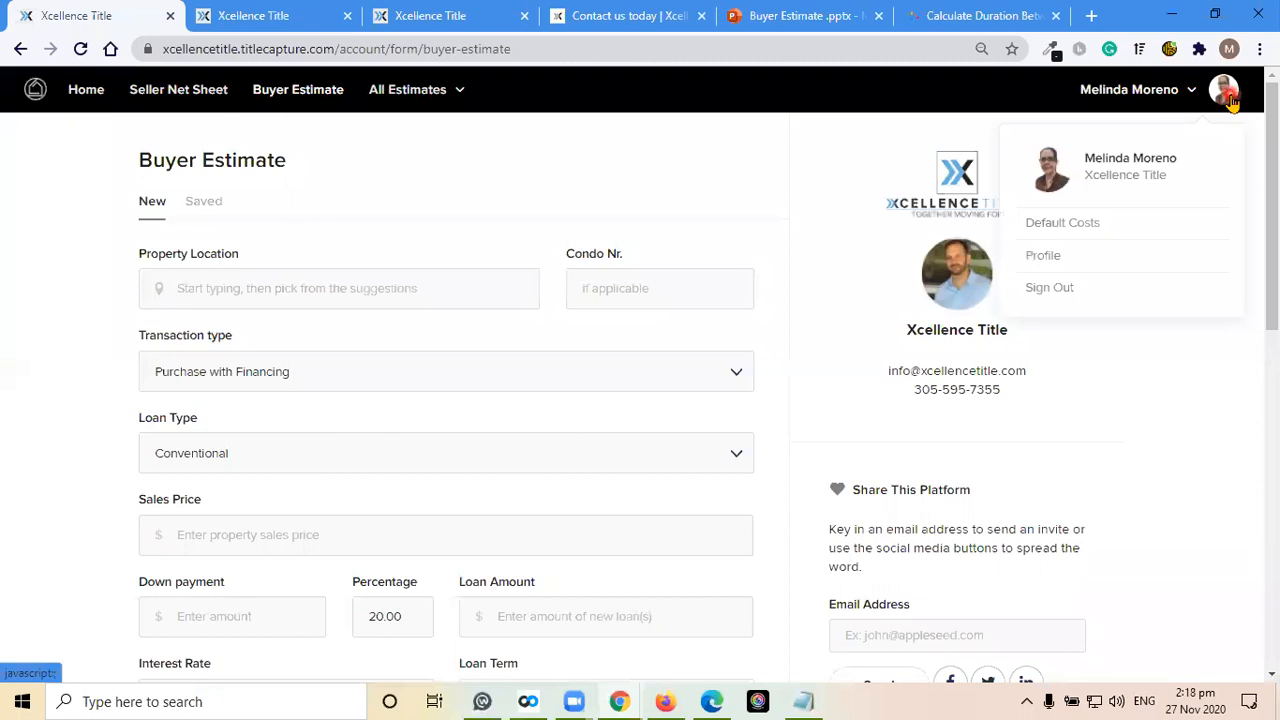
pyautogui.click(1043, 255)
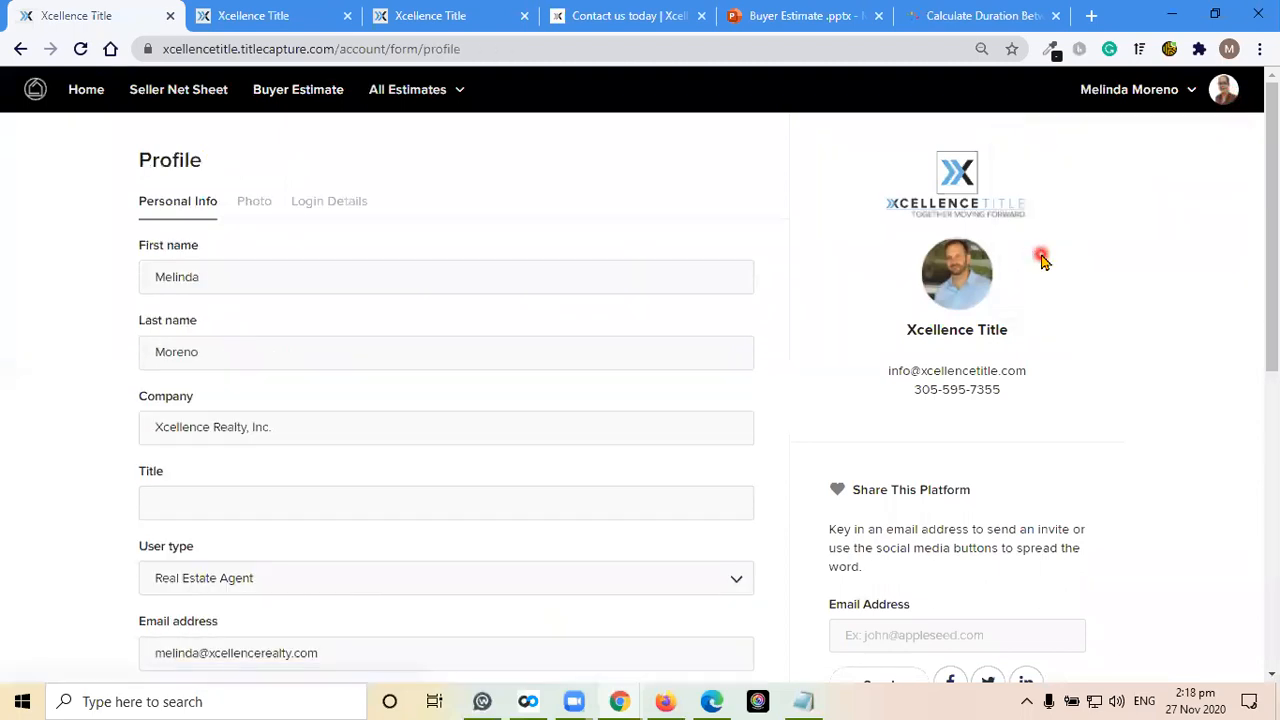
pyautogui.scroll(-8, 490, 358)
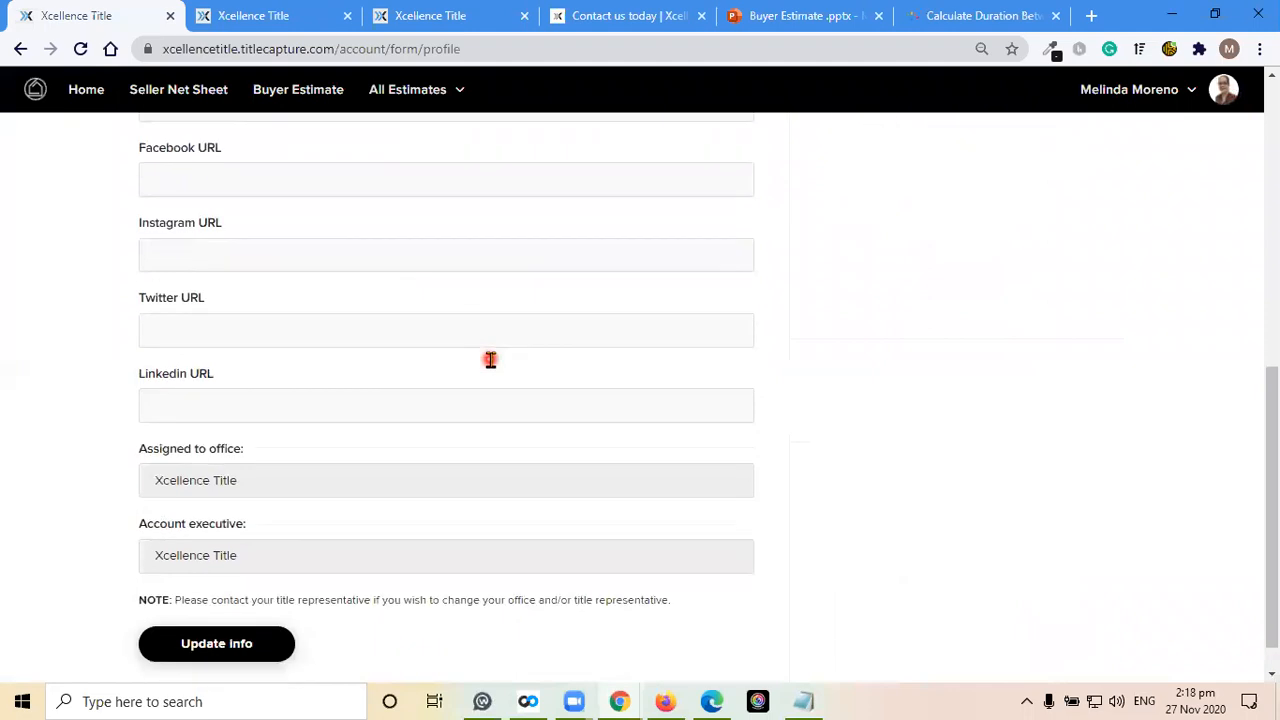
pyautogui.scroll(-1, 490, 359)
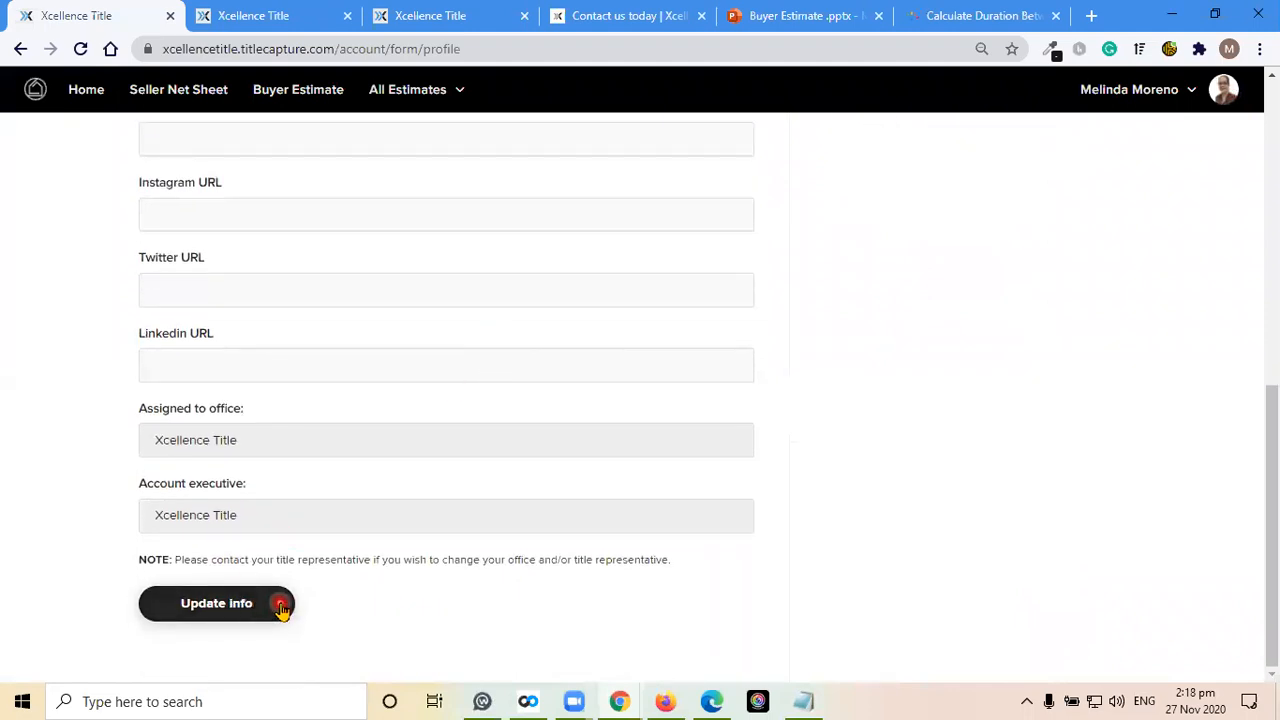
pyautogui.scroll(9, 460, 457)
pyautogui.click(260, 203)
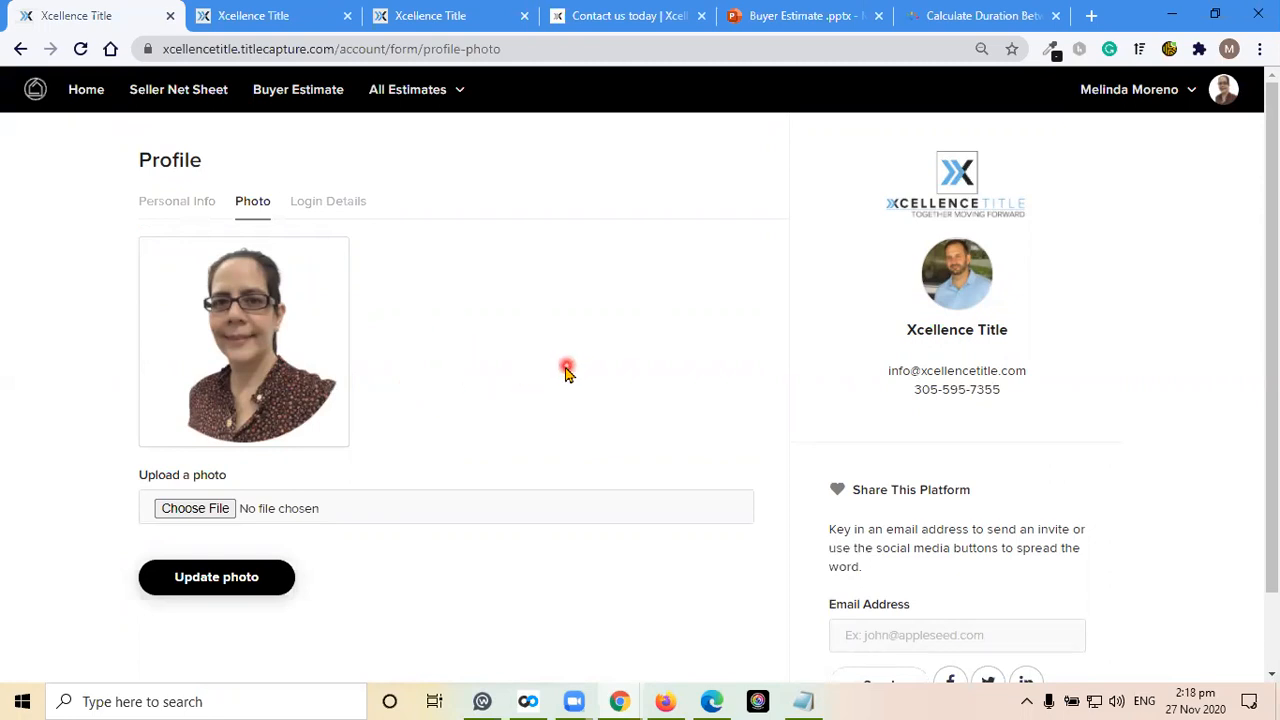
# Start a new Buyer Estimate and fill in the property location with the suggested Orlando address
pyautogui.click(291, 90)
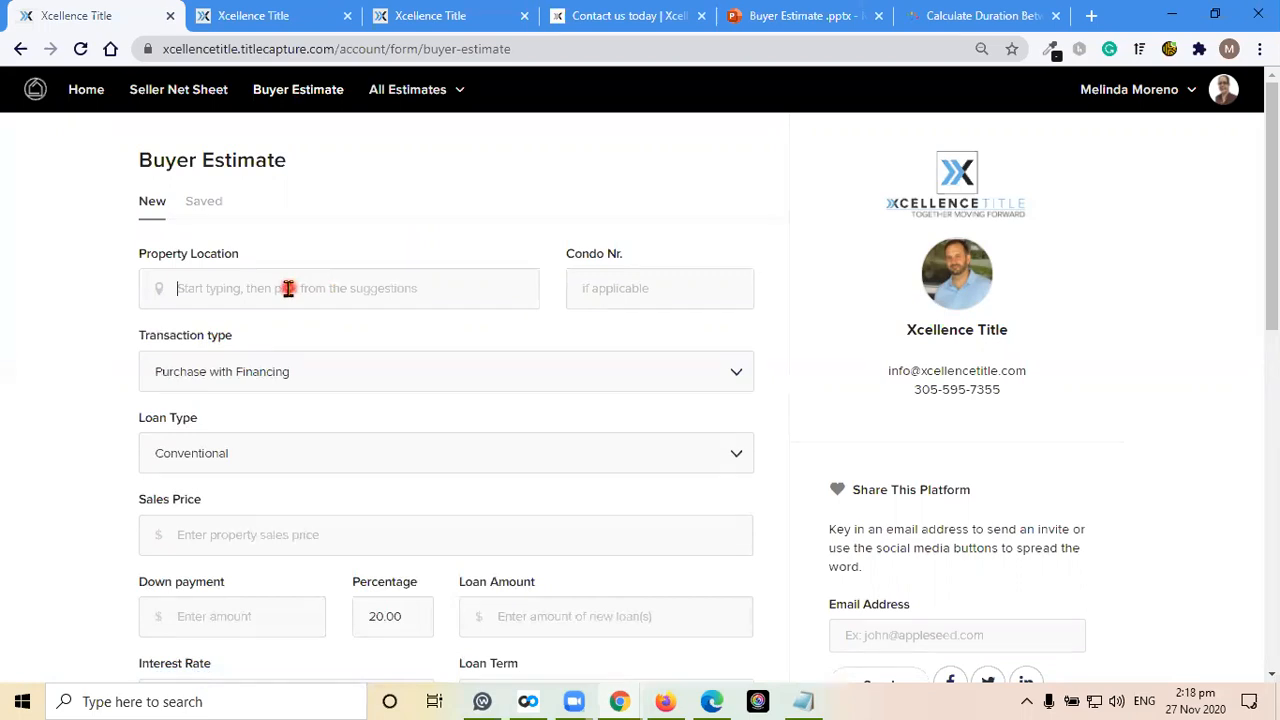
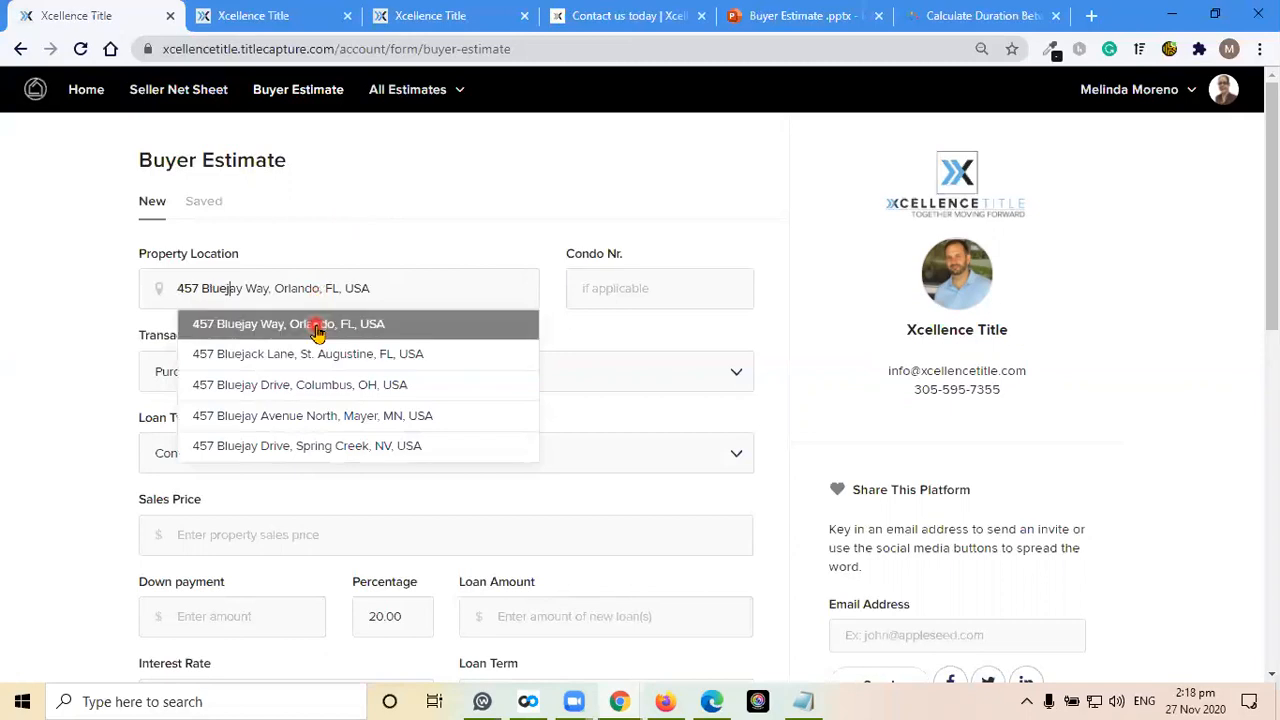
pyautogui.click(316, 329)
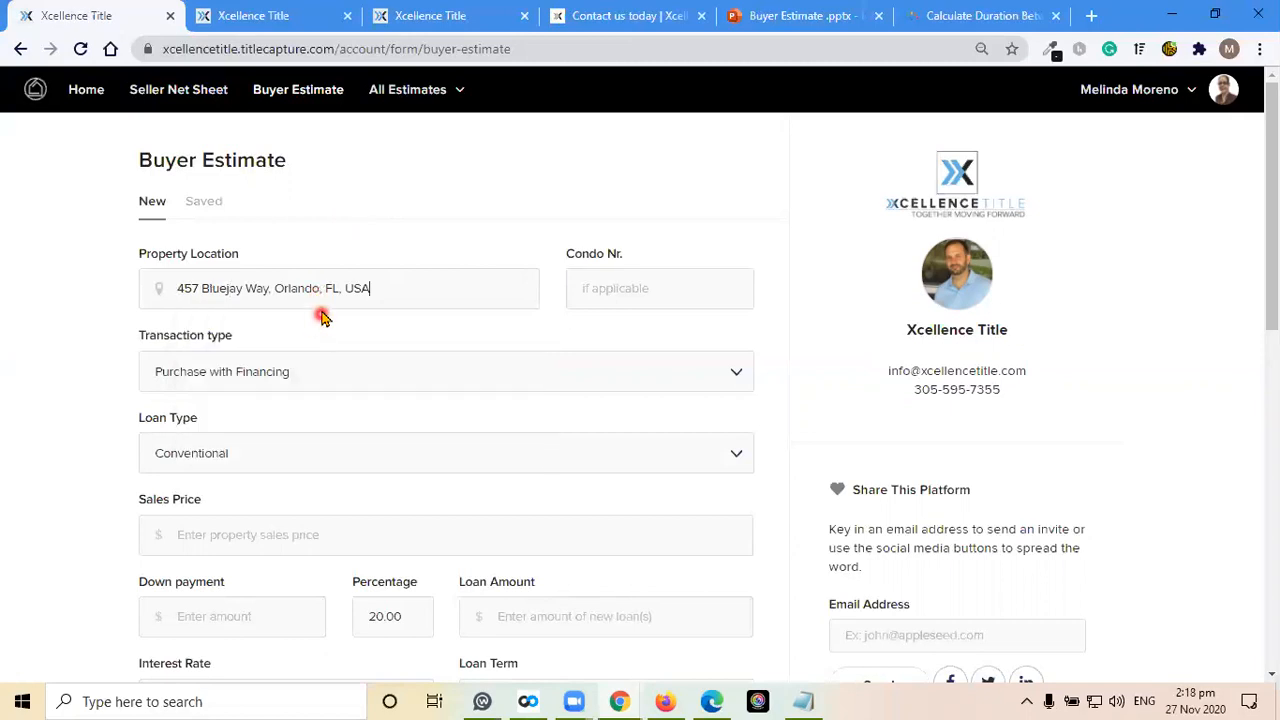
# Keep Purchase with Financing as the transaction type and choose Conventional as the loan type
pyautogui.scroll(-1, 80, 372)
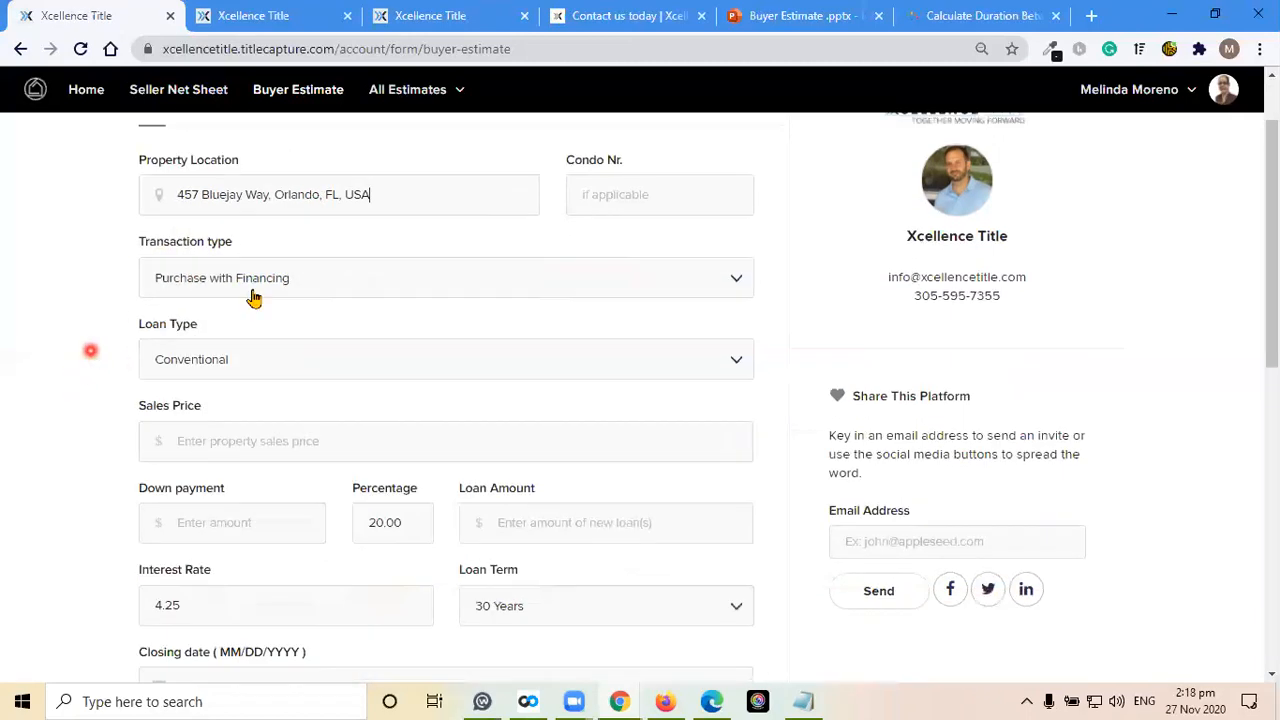
pyautogui.click(212, 280)
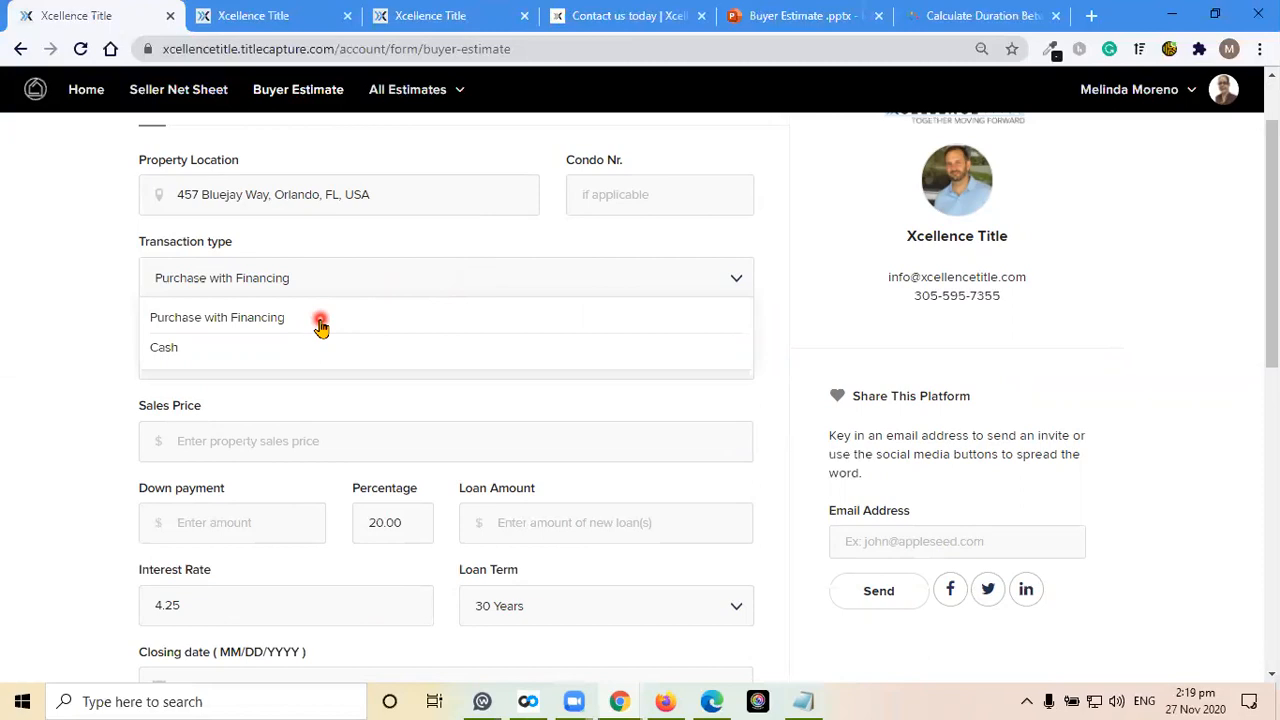
pyautogui.click(78, 305)
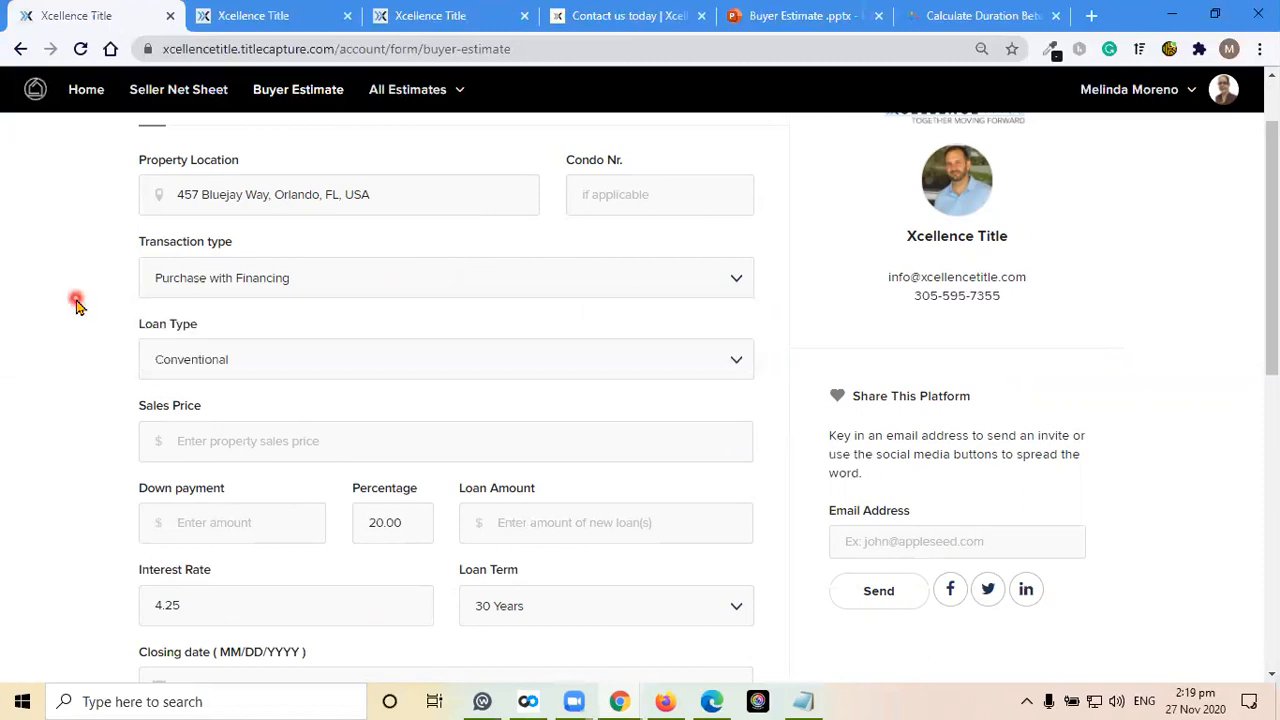
pyautogui.scroll(-1, 86, 305)
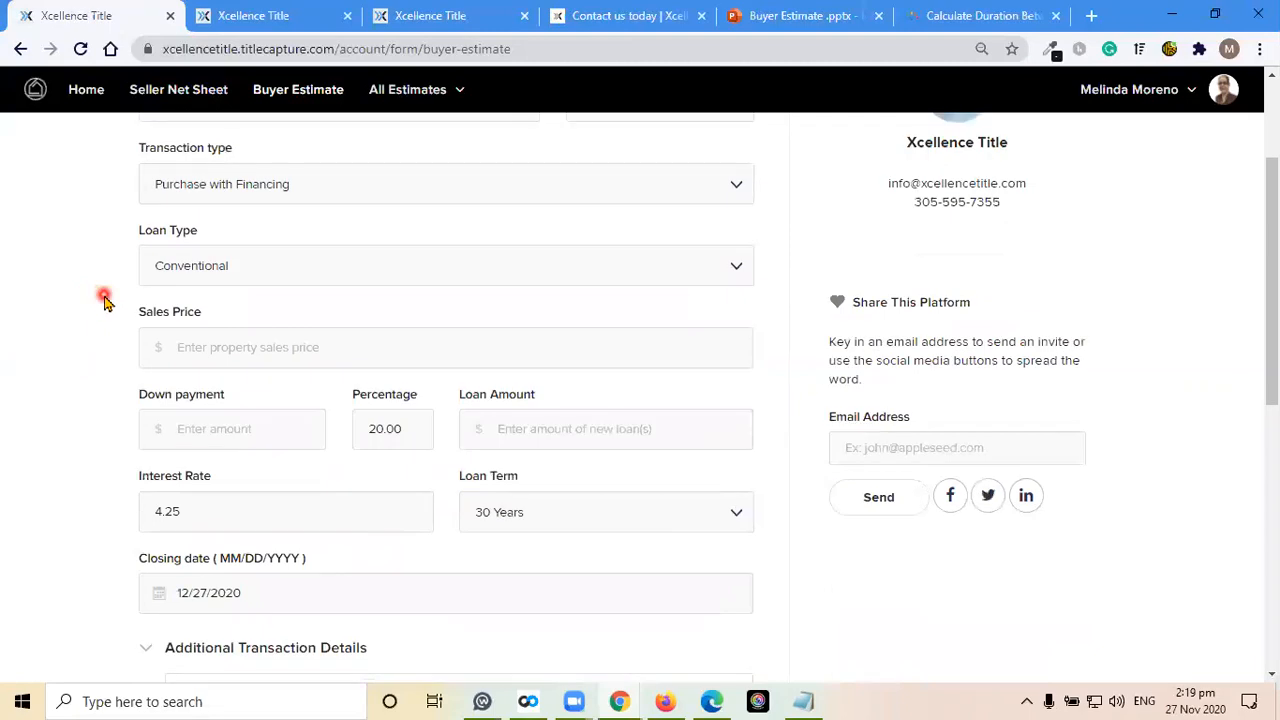
pyautogui.click(291, 267)
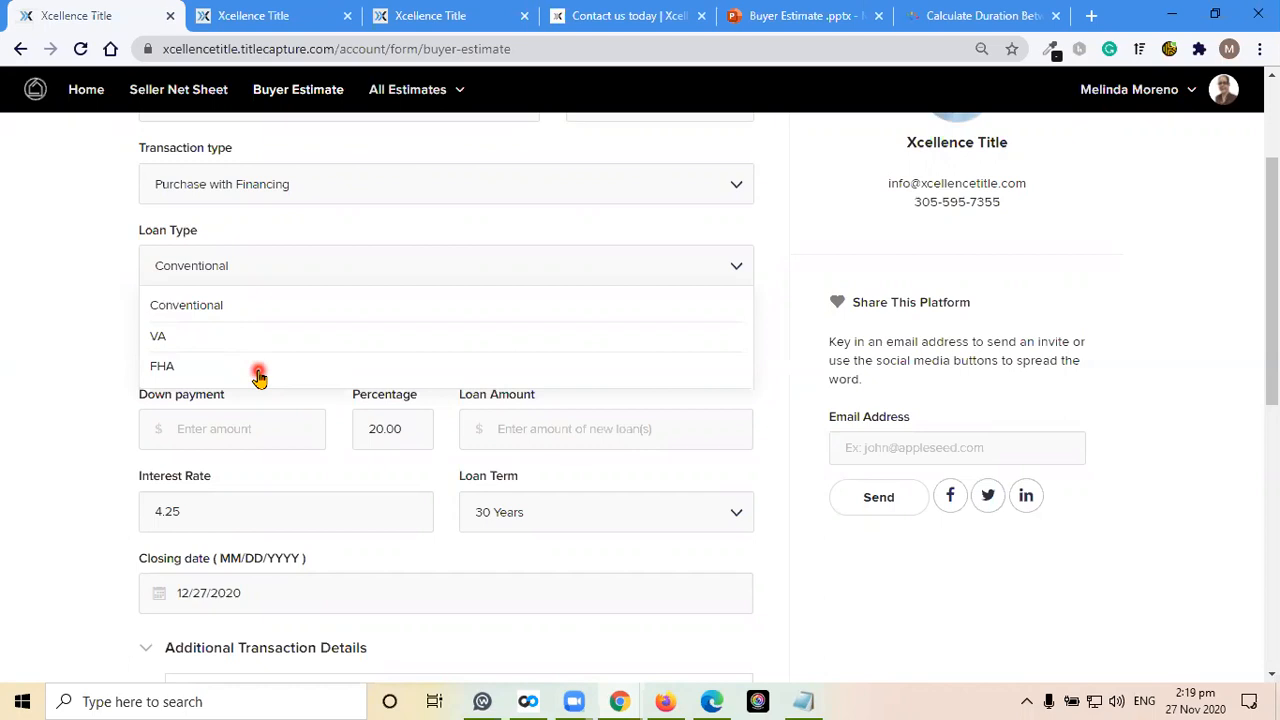
pyautogui.click(268, 306)
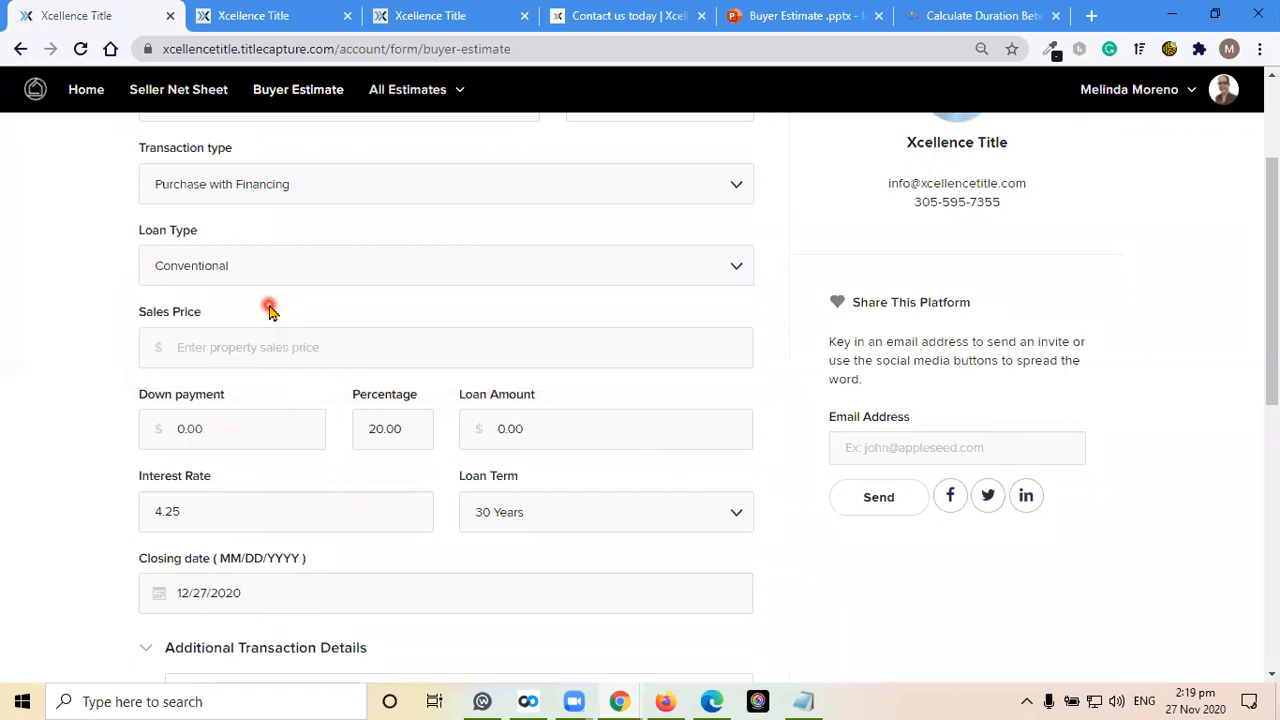
# Enter a sales price of $300,000 and set the down payment percentage to 5
pyautogui.click(240, 347)
pyautogui.write('3000000.00')
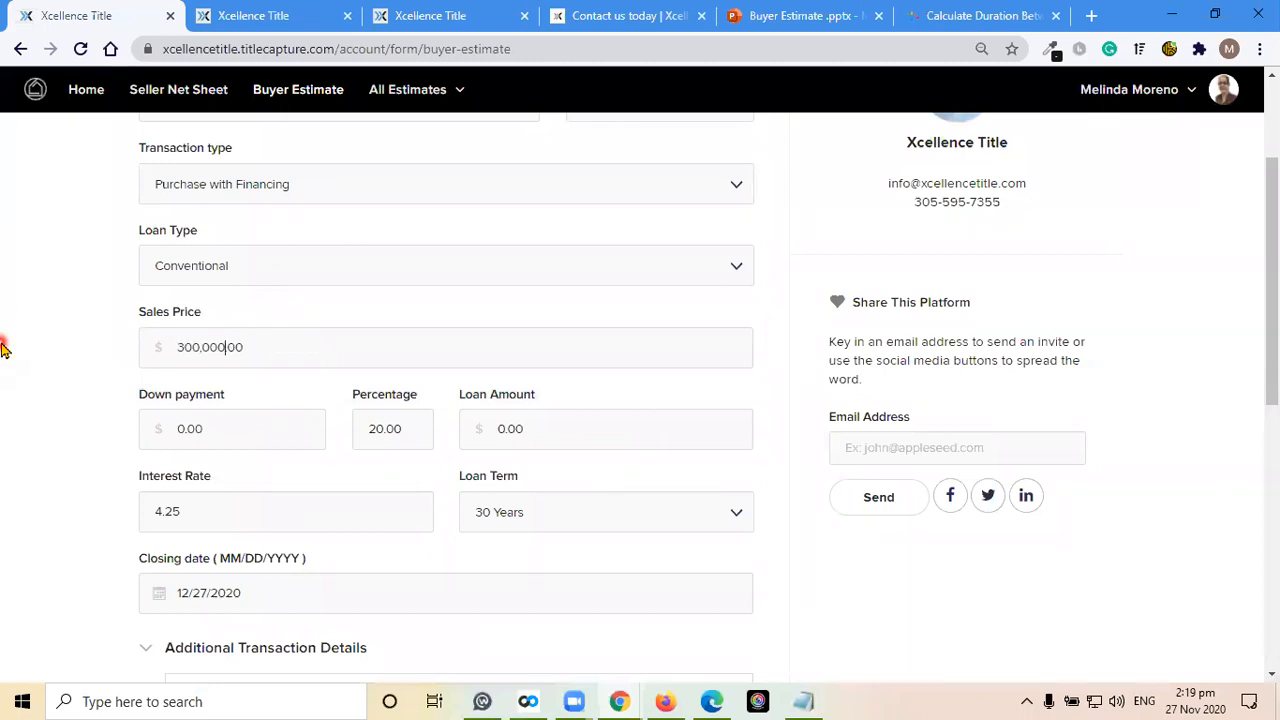
pyautogui.scroll(-1, 70, 398)
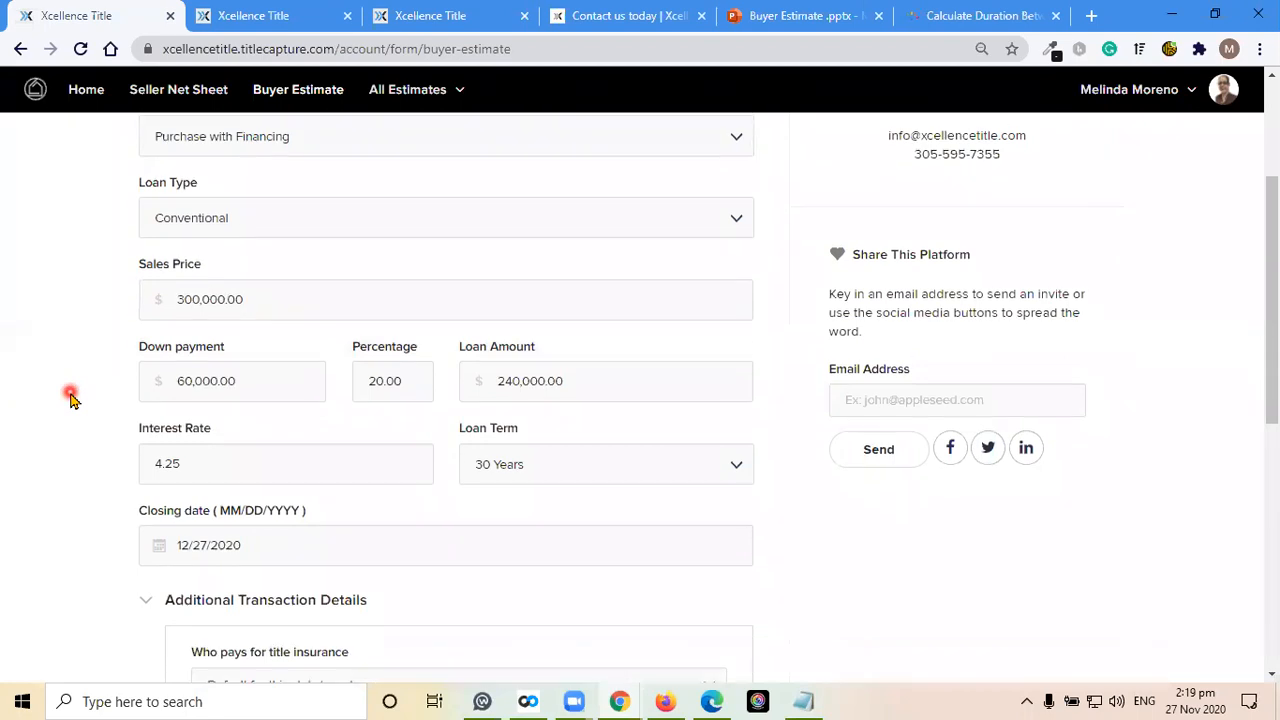
pyautogui.scroll(-2, 70, 398)
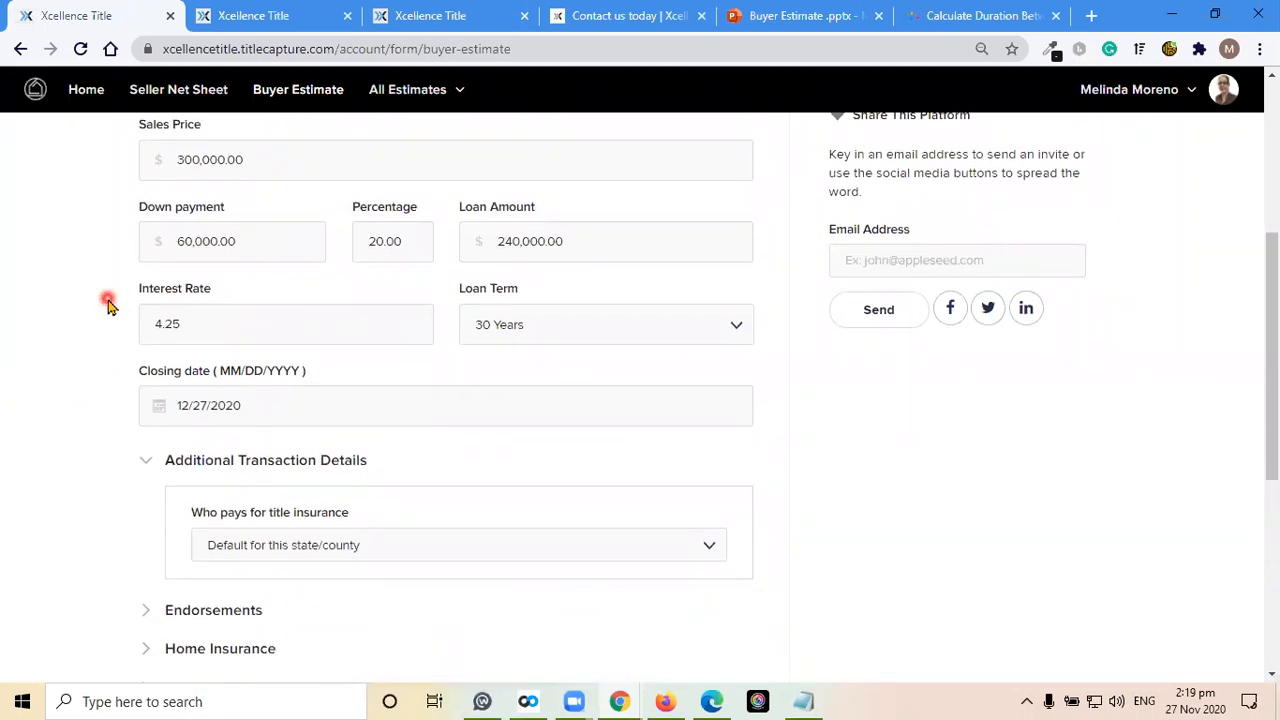
pyautogui.moveTo(407, 247); pyautogui.dragTo(332, 243)
pyautogui.write('5')
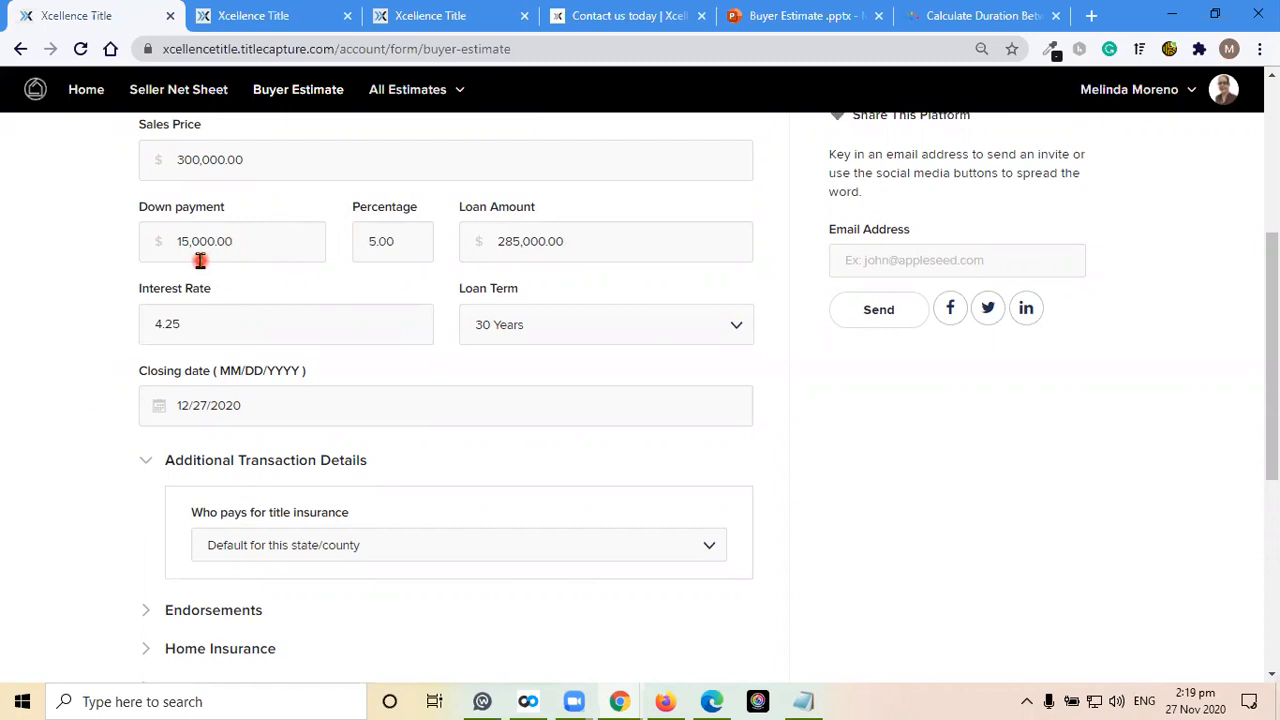
# Set the interest rate to 2.894 and the closing date to 07/15/2020
pyautogui.moveTo(224, 331); pyautogui.dragTo(86, 322)
pyautogui.write('2.894')
pyautogui.scroll(-2, 64, 397)
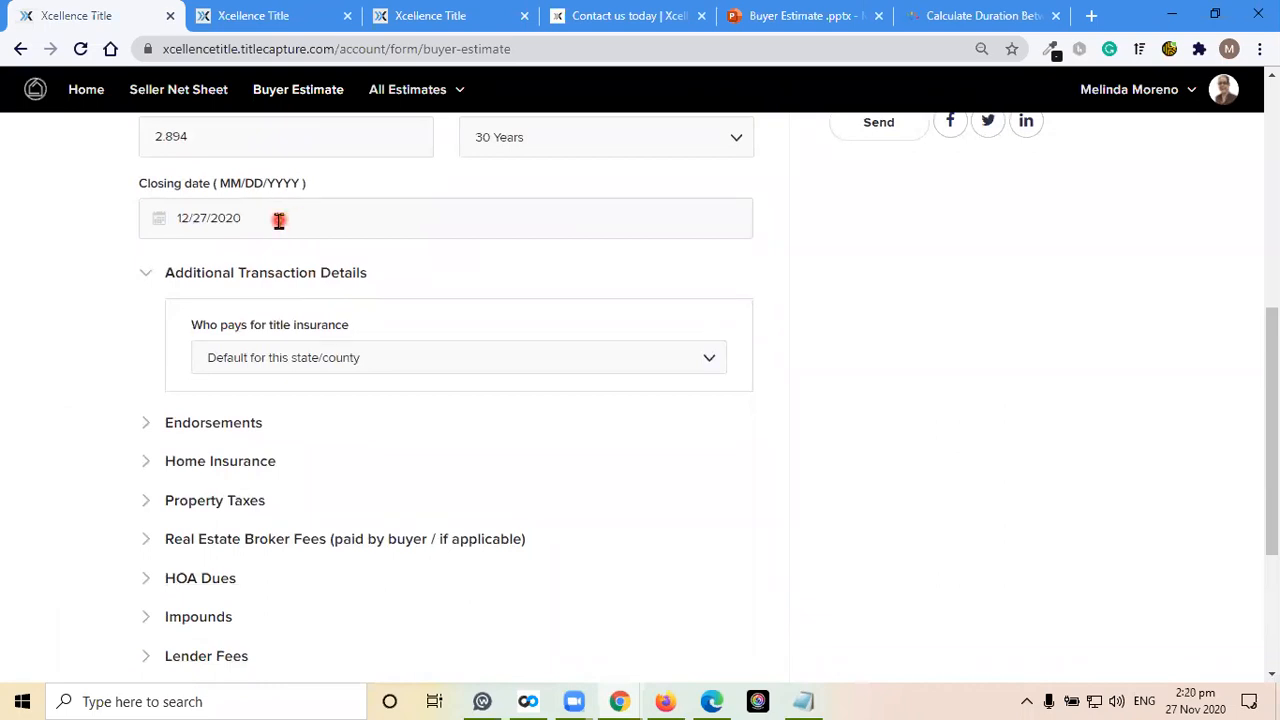
pyautogui.click(333, 217)
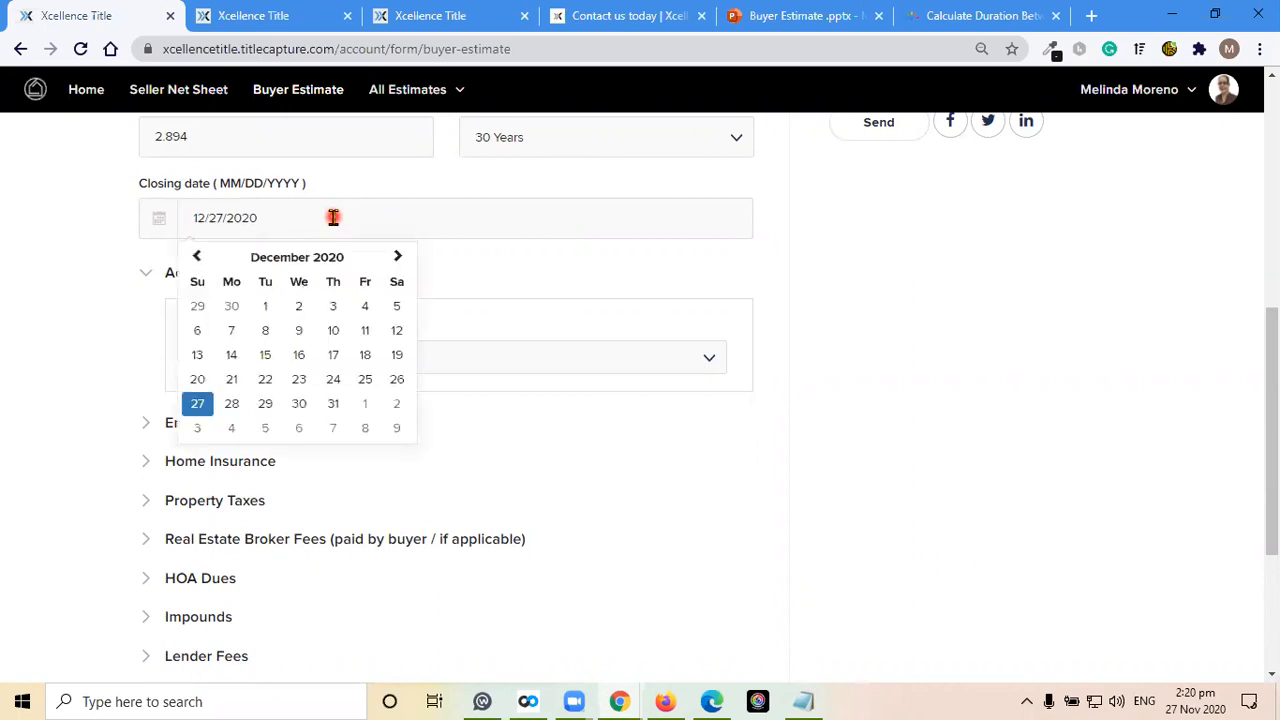
pyautogui.click(197, 260)
pyautogui.click(197, 260)
pyautogui.click(197, 260)
pyautogui.click(197, 260)
pyautogui.click(197, 260)
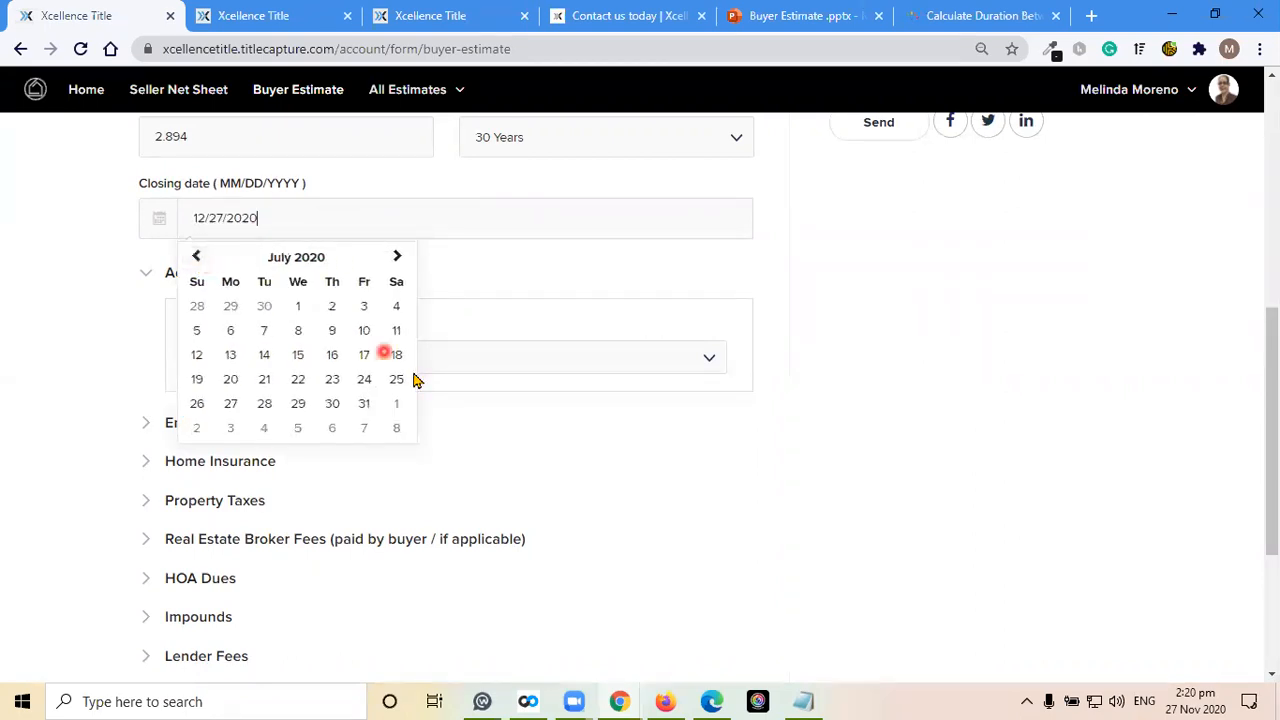
pyautogui.click(298, 354)
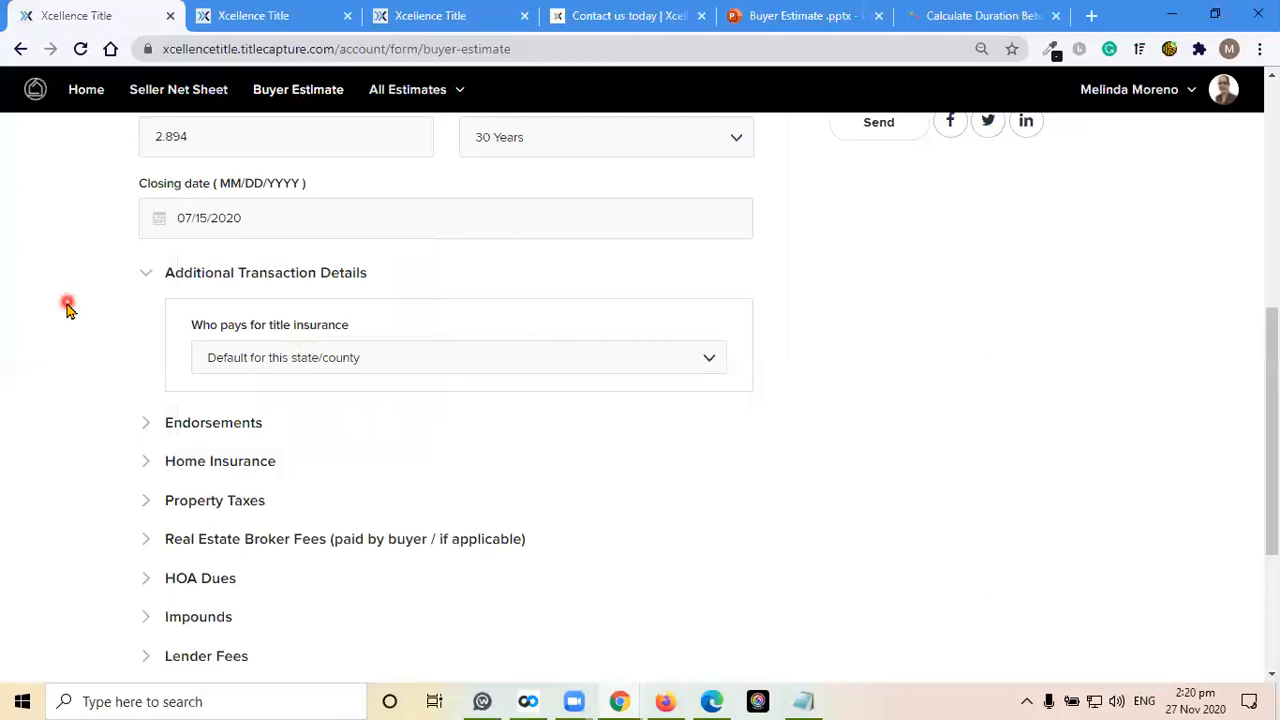
# Set who pays for title insurance to Seller only and expand the Endorsements section
pyautogui.scroll(-1, 67, 308)
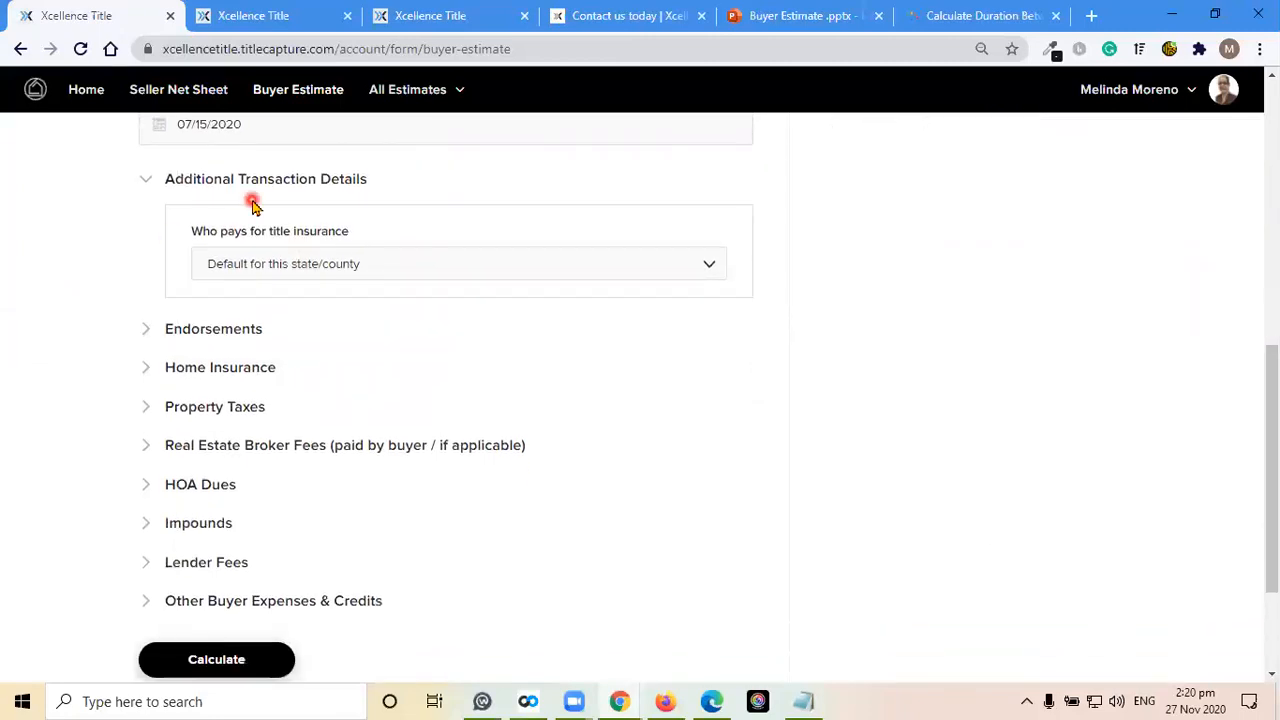
pyautogui.click(342, 267)
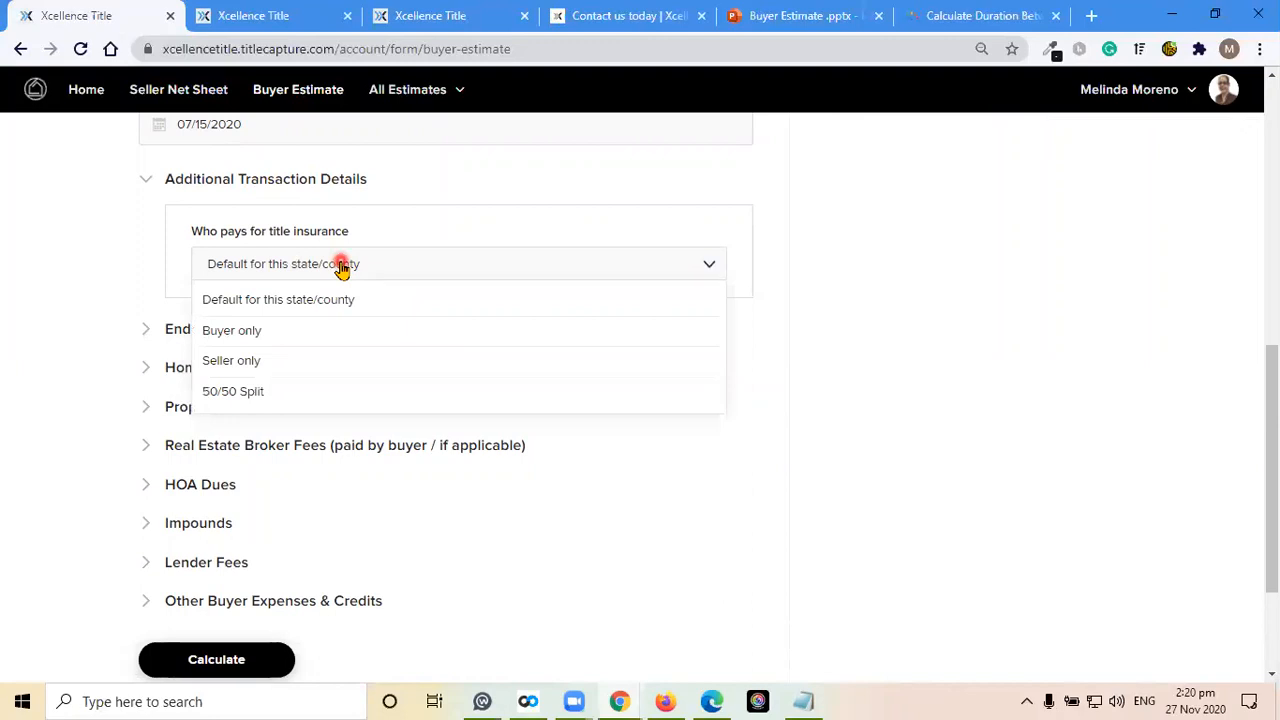
pyautogui.click(282, 364)
pyautogui.scroll(-2, 43, 341)
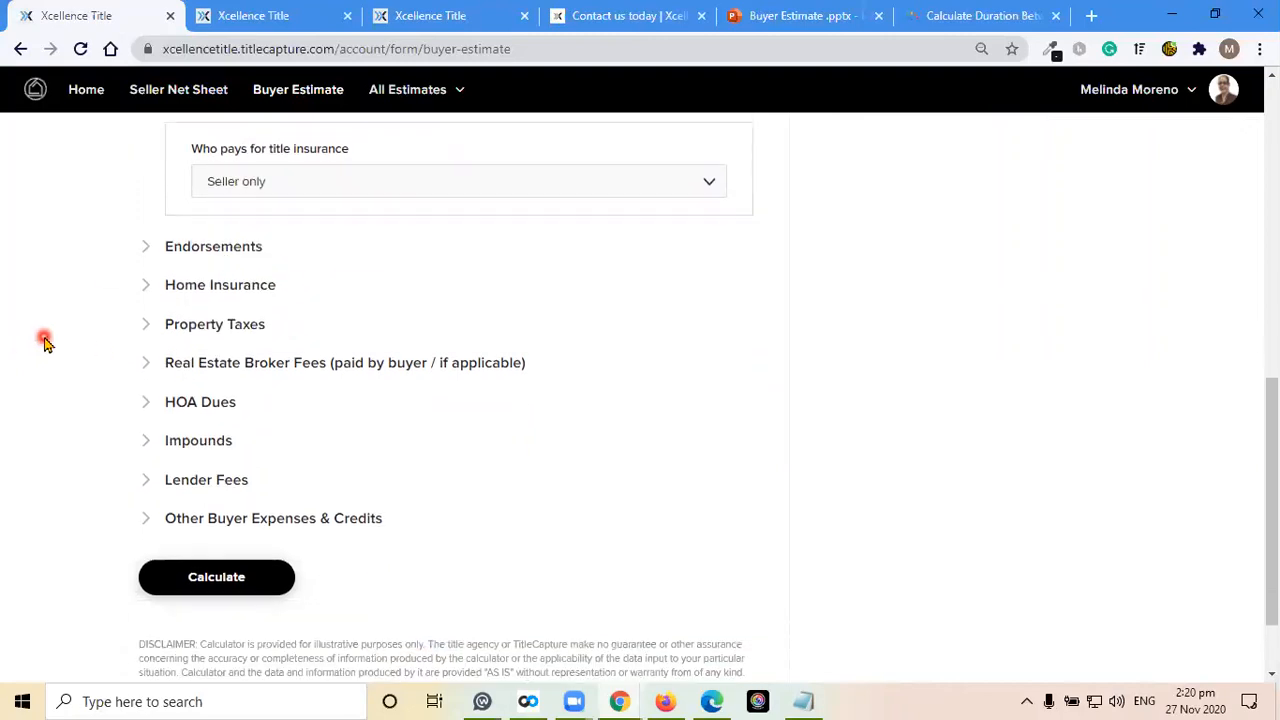
pyautogui.click(177, 247)
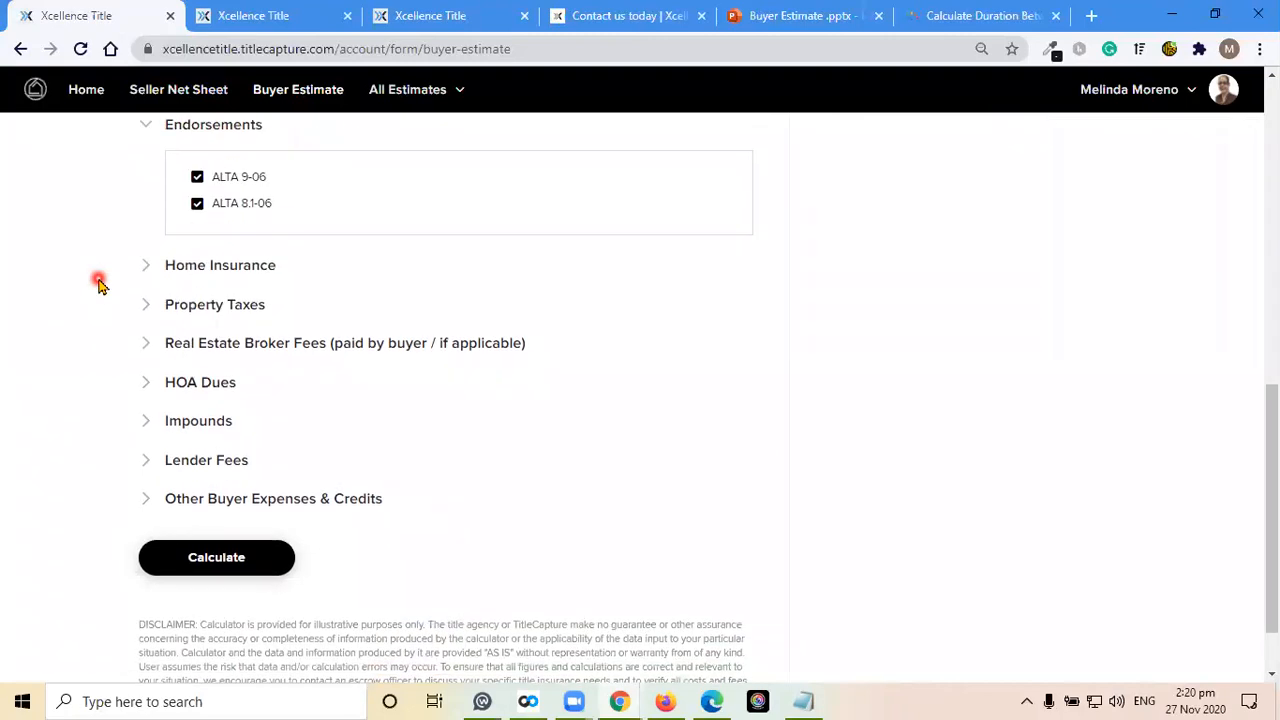
# Expand Home Insurance and enter $3,000 as the yearly amount
pyautogui.click(210, 268)
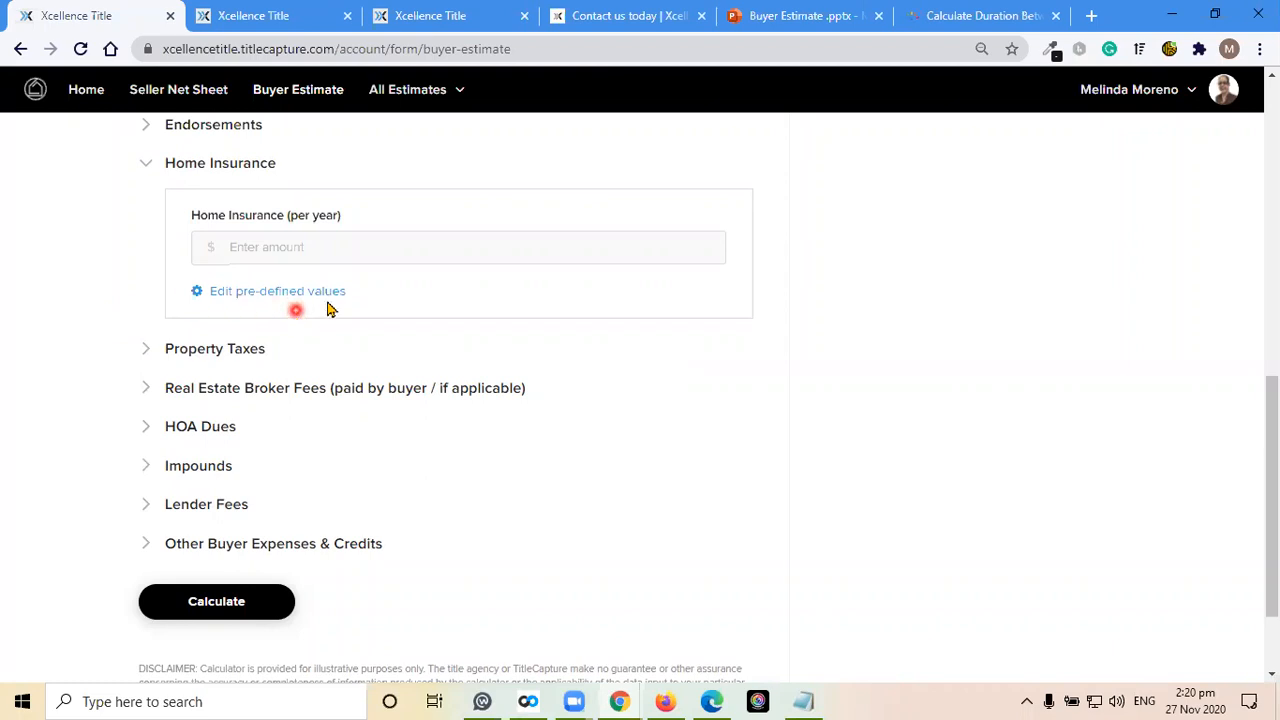
pyautogui.click(313, 252)
pyautogui.write('3000')
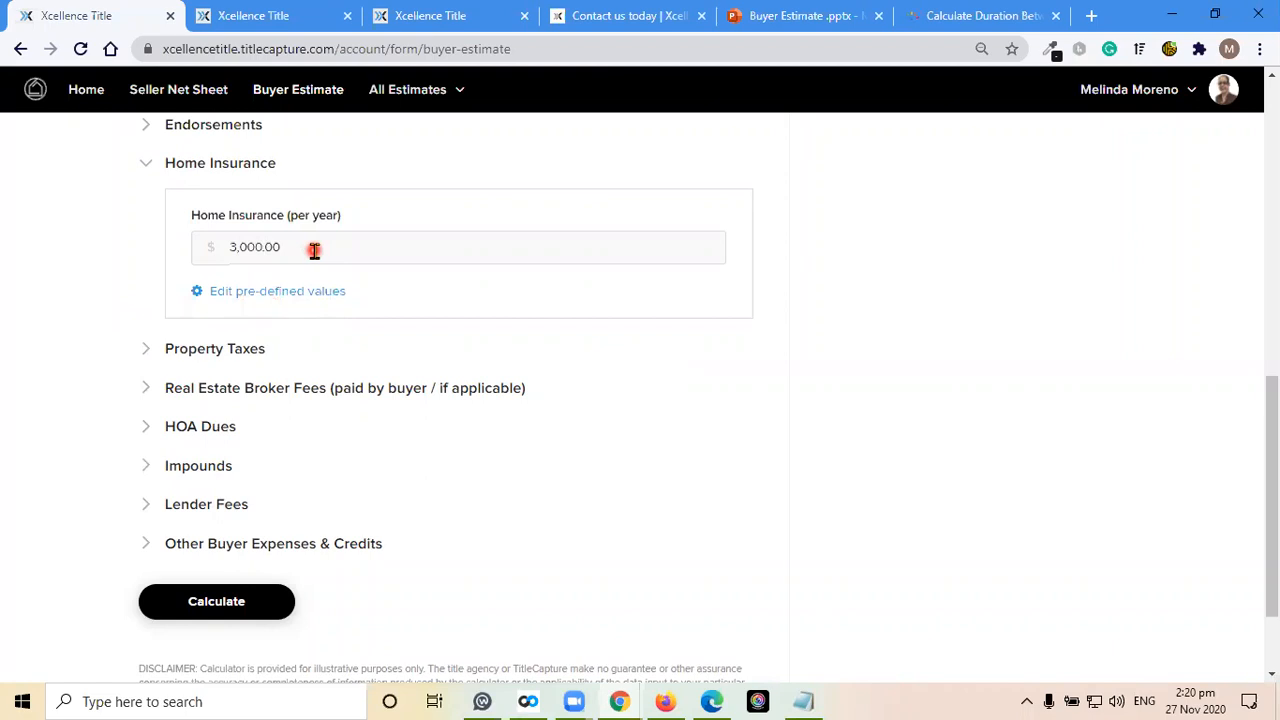
# Expand the Property Taxes section and enter $3,600 as the annual property taxes
pyautogui.click(218, 348)
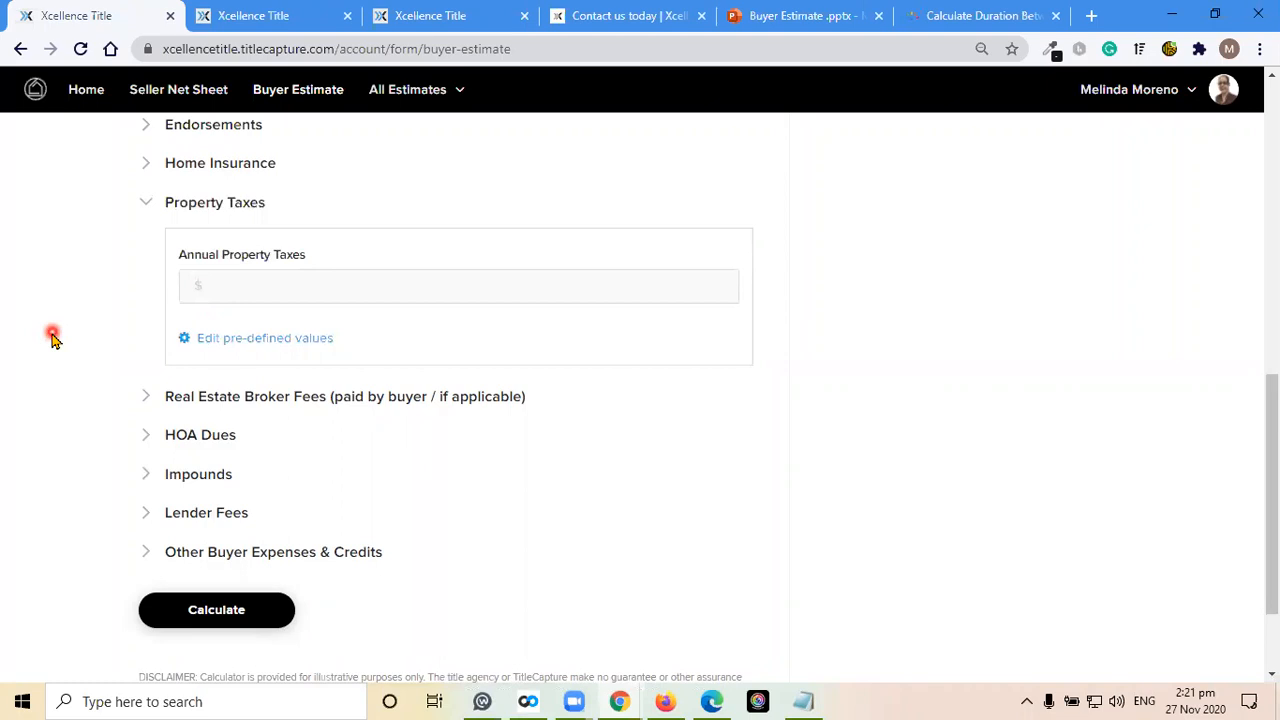
pyautogui.click(271, 289)
pyautogui.write('3,')
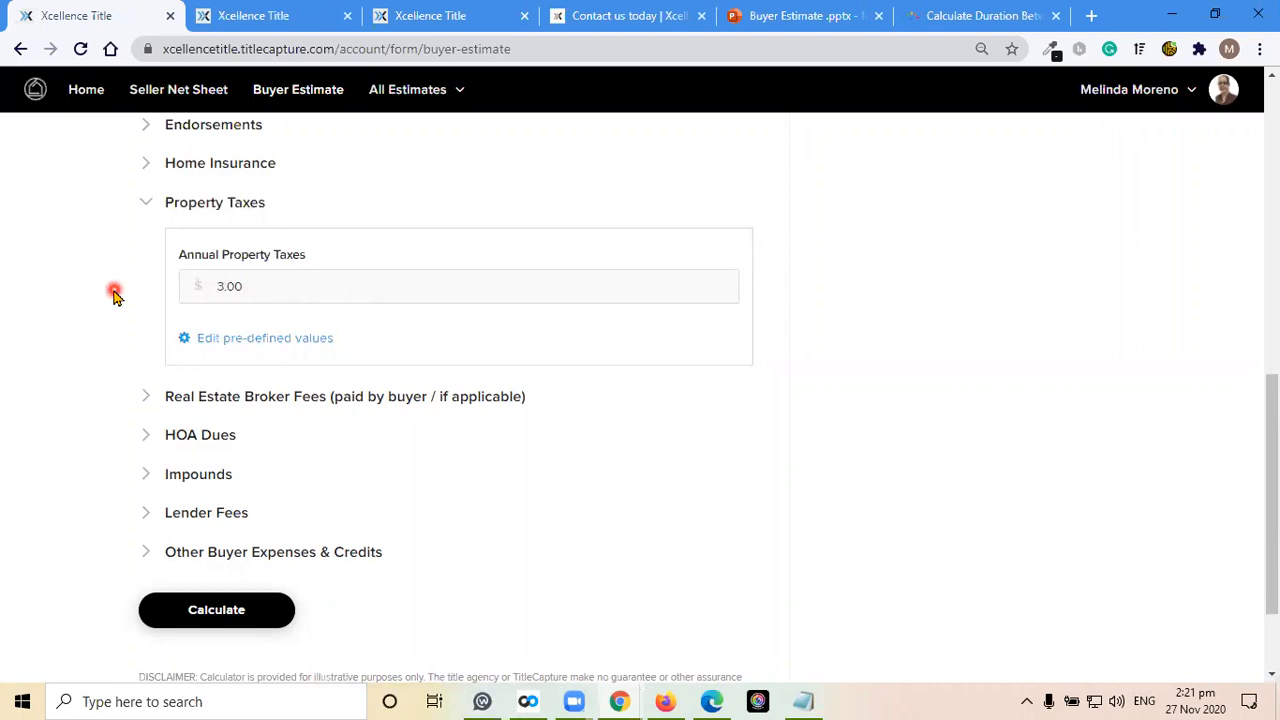
pyautogui.write('600')
# Expand the Real Estate Broker Fees section and review the flat brokerage fee paid by the buyer
pyautogui.scroll(-1, 90, 342)
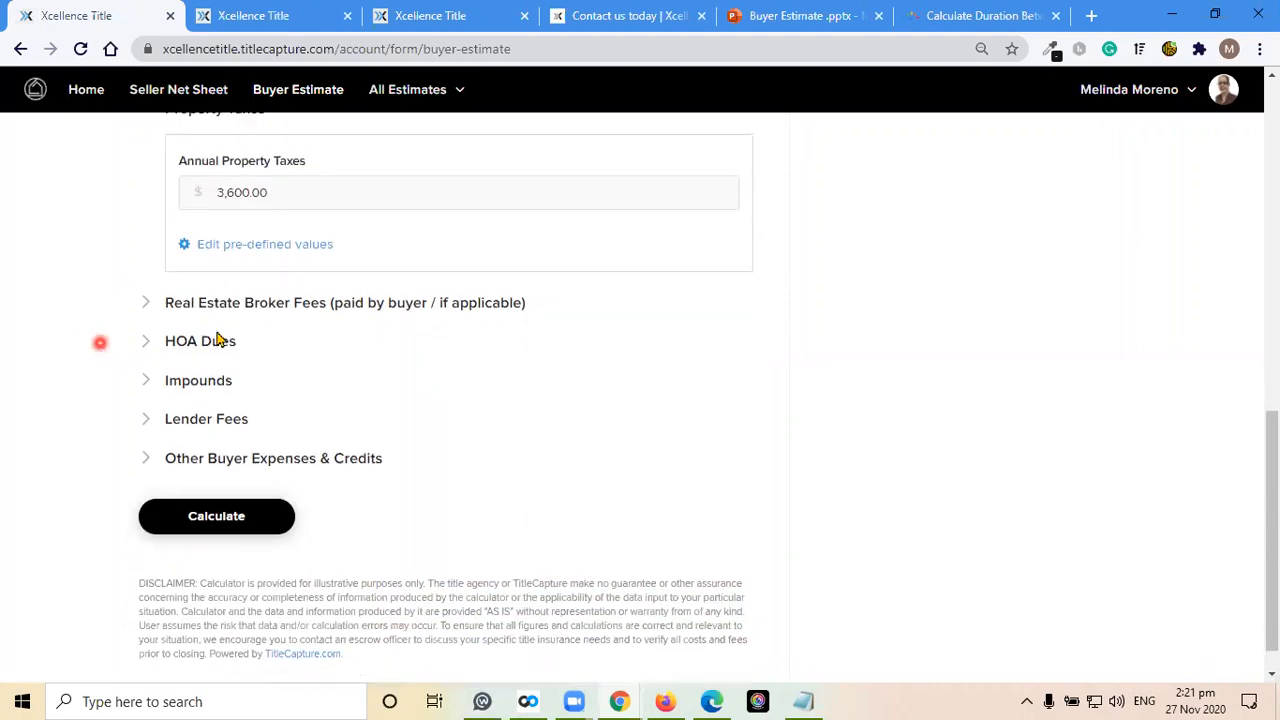
pyautogui.click(382, 300)
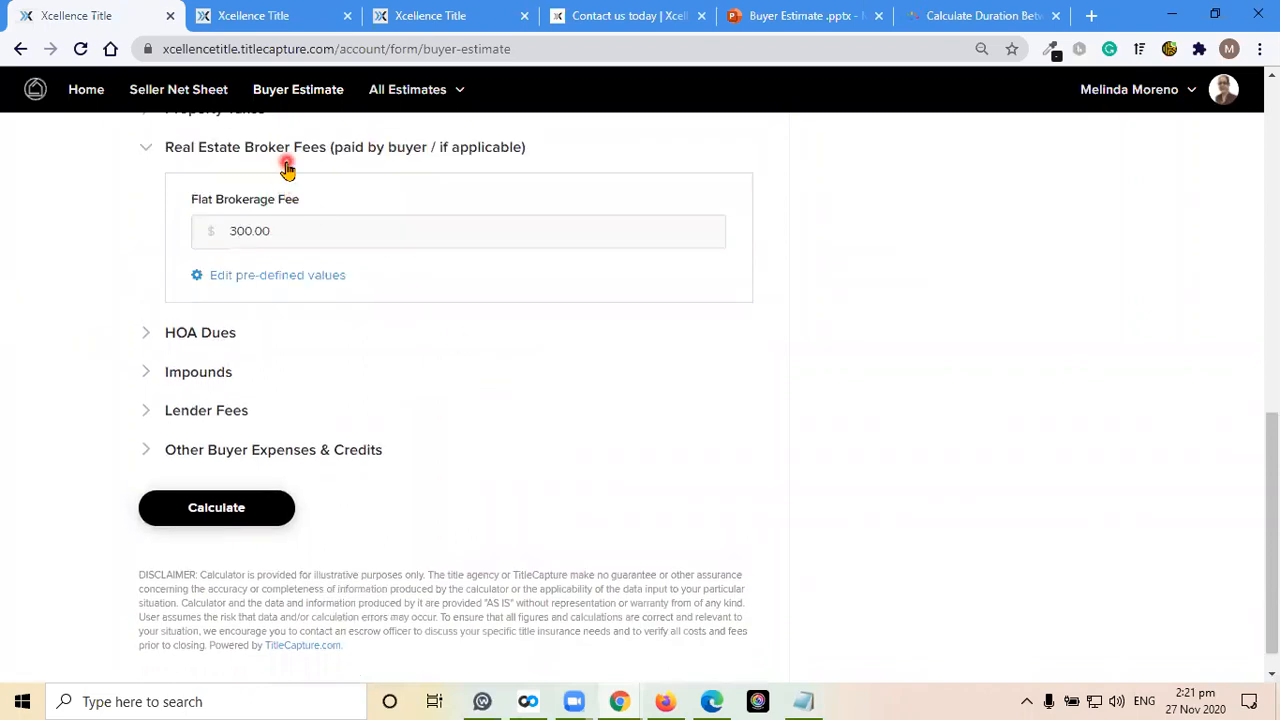
pyautogui.click(307, 216)
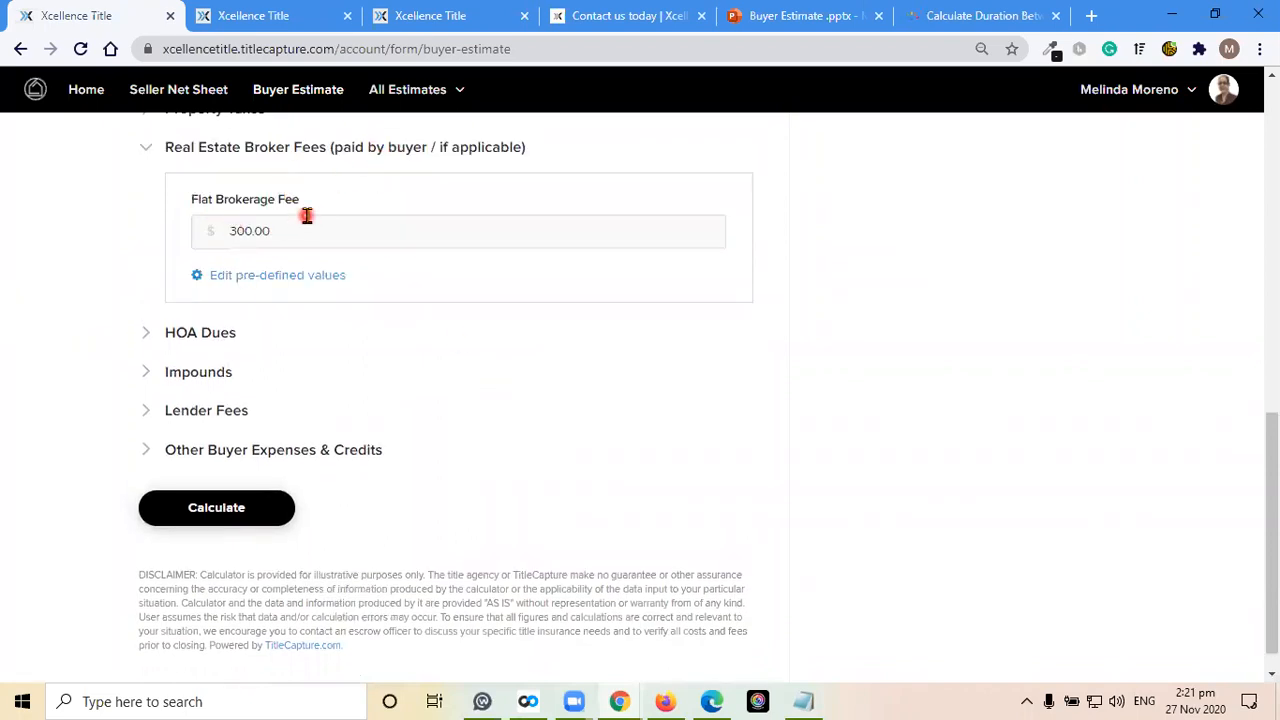
# Expand HOA Dues, enter a monthly amount of $100, and choose No for whether the seller paid the current month's dues
pyautogui.click(431, 346)
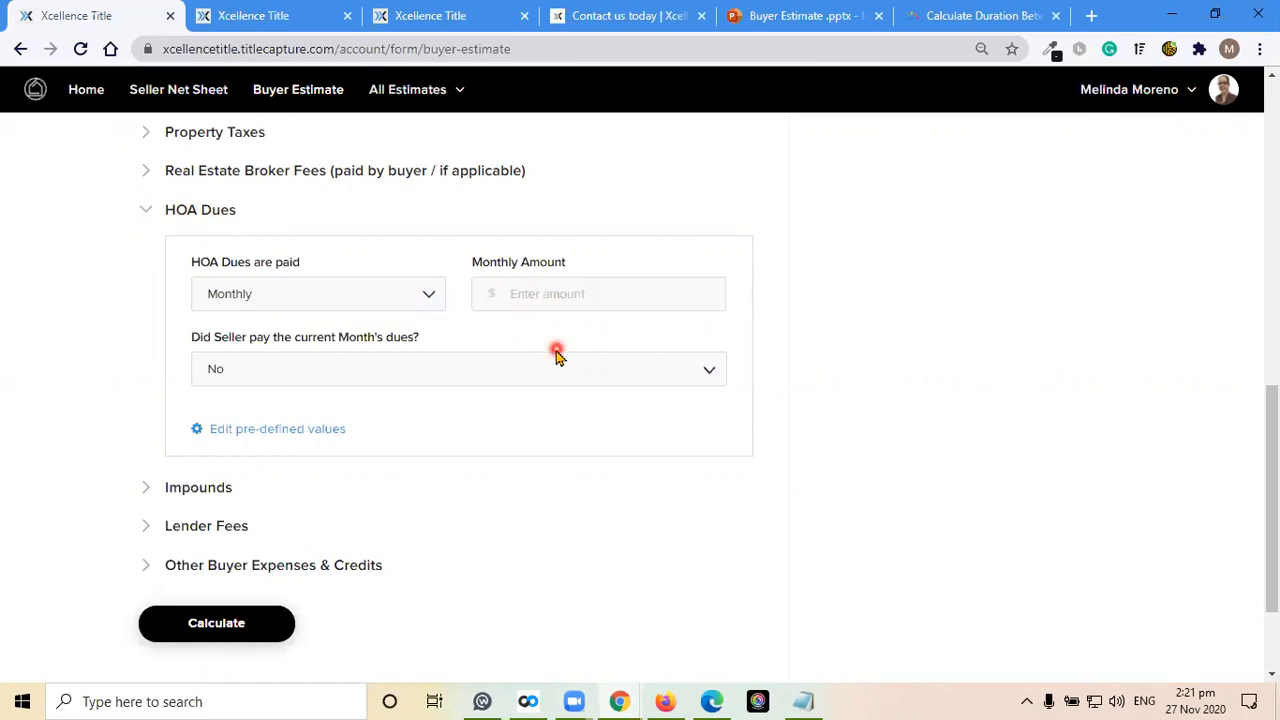
pyautogui.click(550, 296)
pyautogui.write('100')
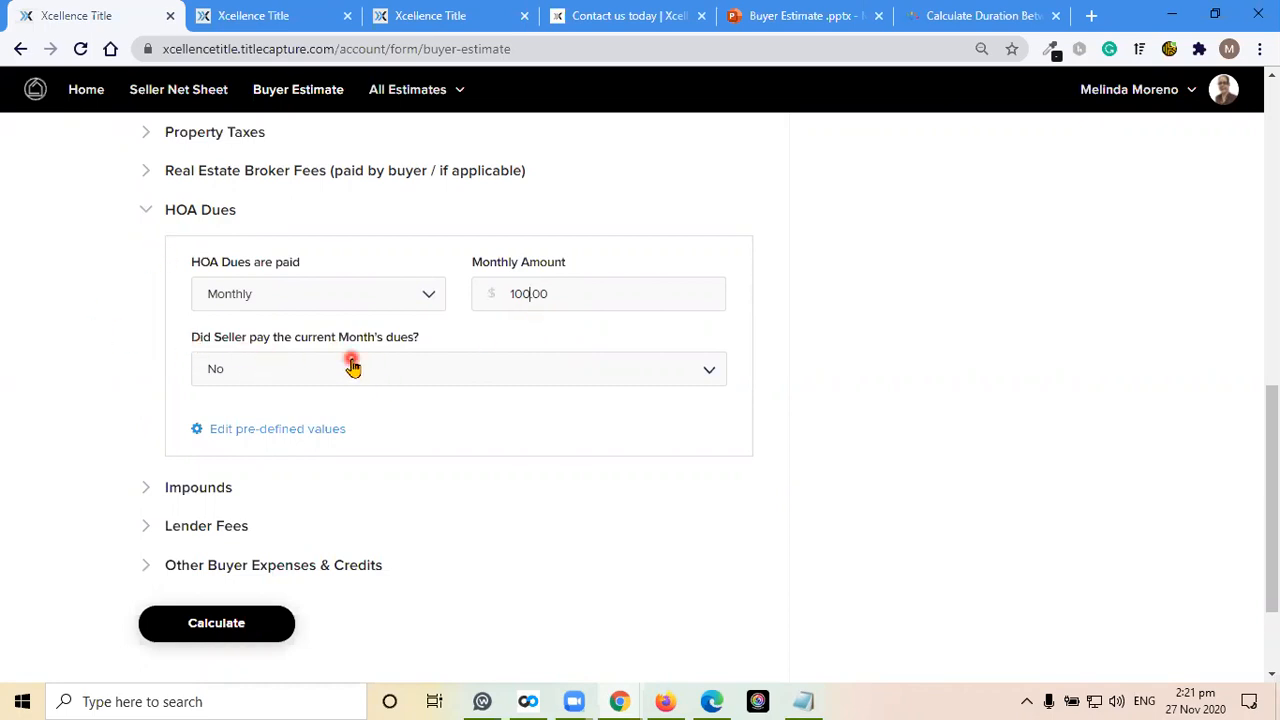
pyautogui.click(320, 371)
pyautogui.click(240, 434)
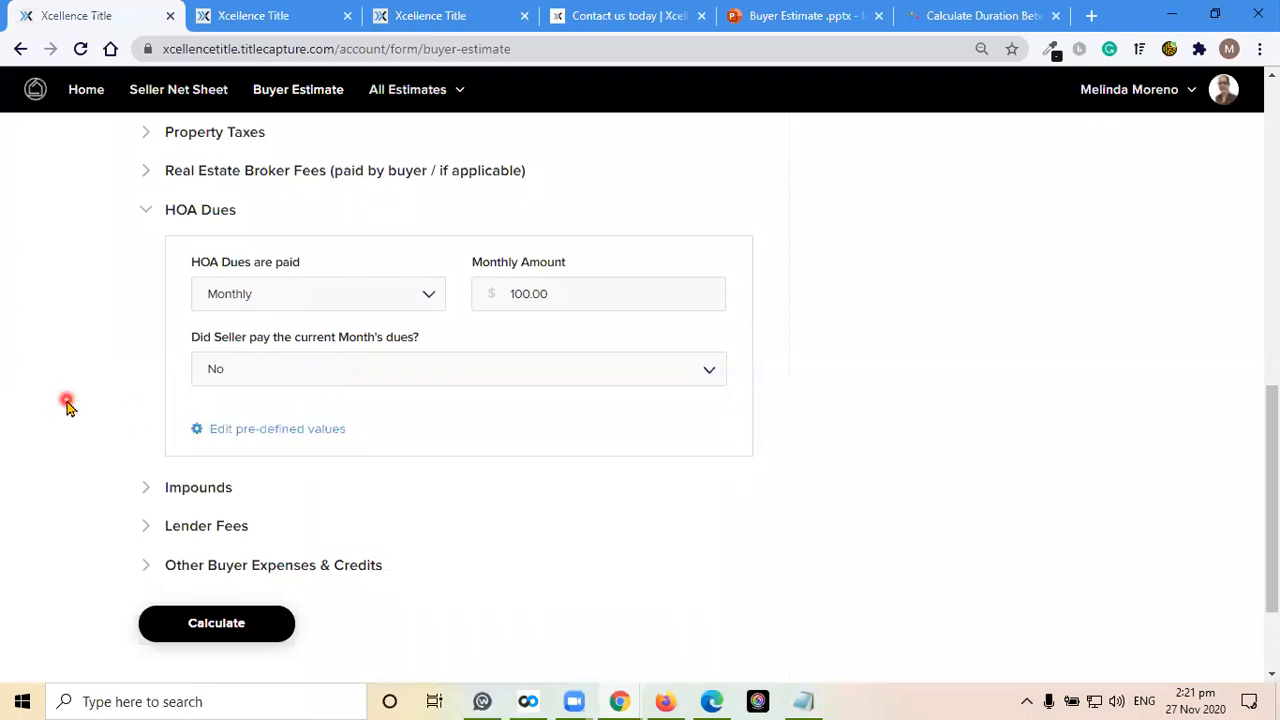
# Expand the Impounds section and review its insurance and tax entries down to School Taxes
pyautogui.click(210, 488)
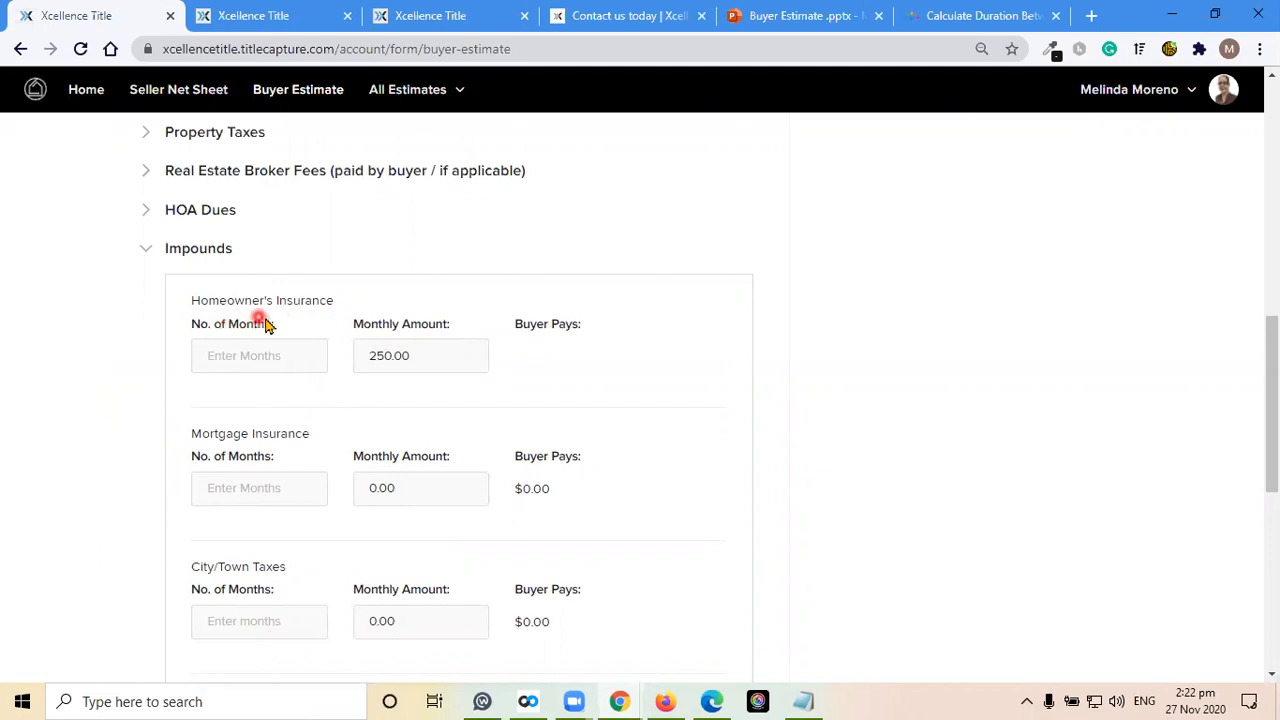
pyautogui.scroll(-1, 103, 375)
pyautogui.scroll(-1, 103, 375)
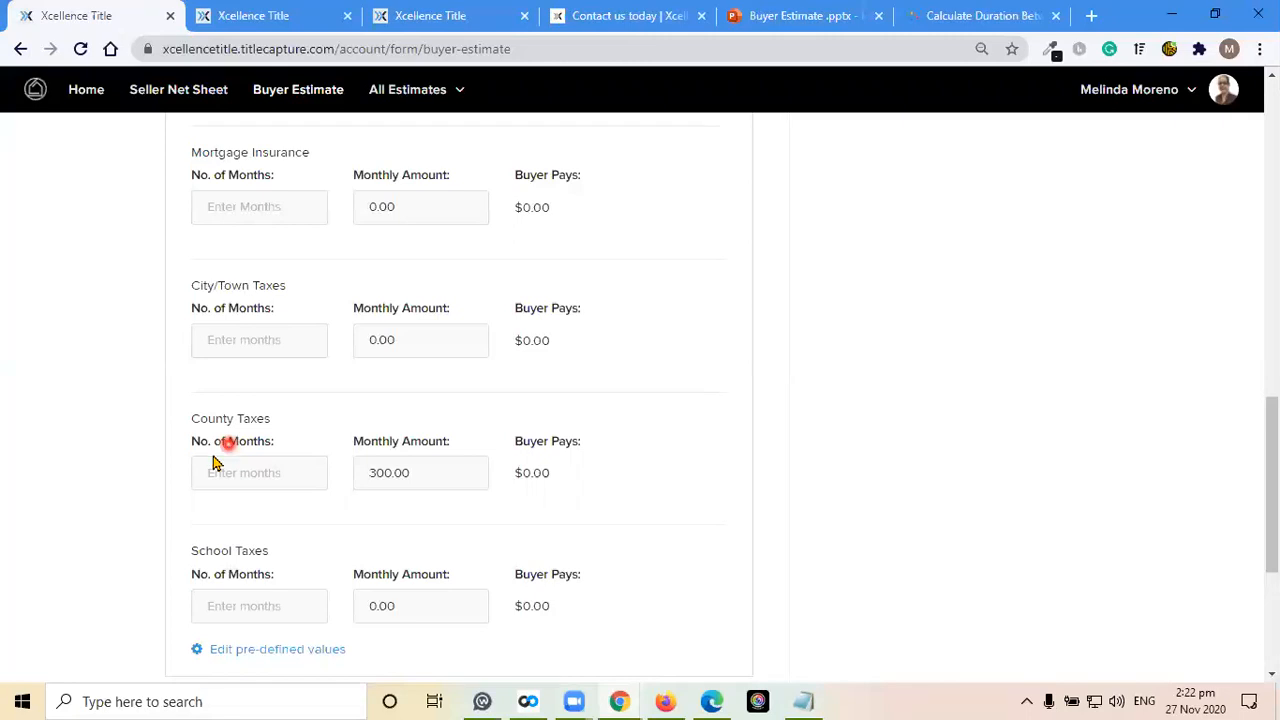
# Go back to the Home Insurance section and expand it to check the yearly amount
pyautogui.scroll(7, 137, 477)
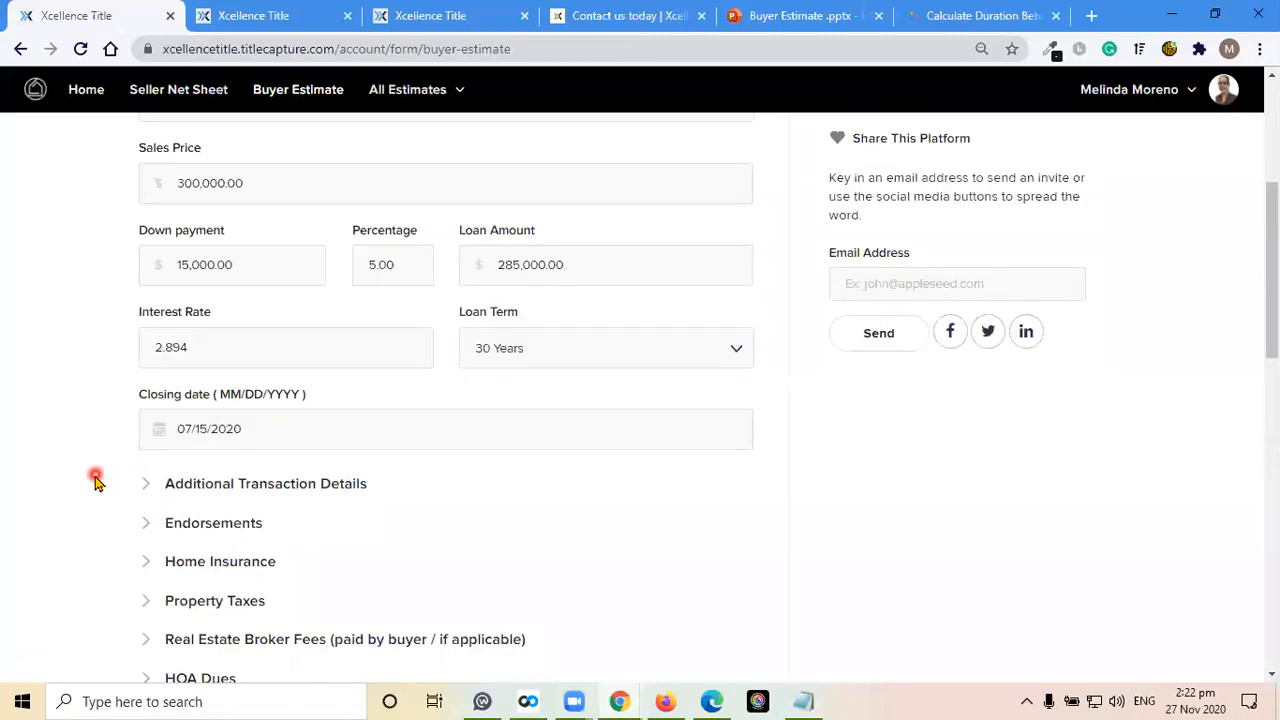
pyautogui.scroll(-2, 95, 479)
pyautogui.click(224, 376)
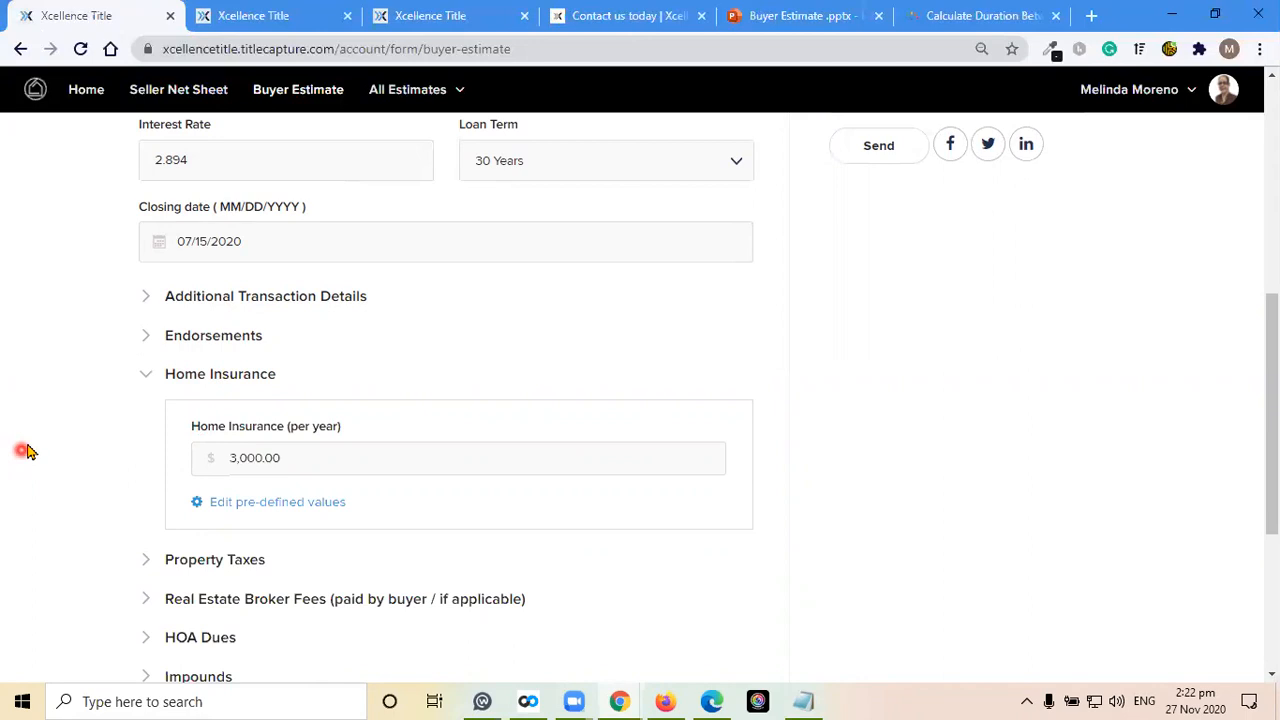
# Reopen the Impounds section, and switch to the Buyer Estimate PowerPoint presentation to consult the slide on property tax prepaids
pyautogui.scroll(-2, 37, 449)
pyautogui.click(205, 497)
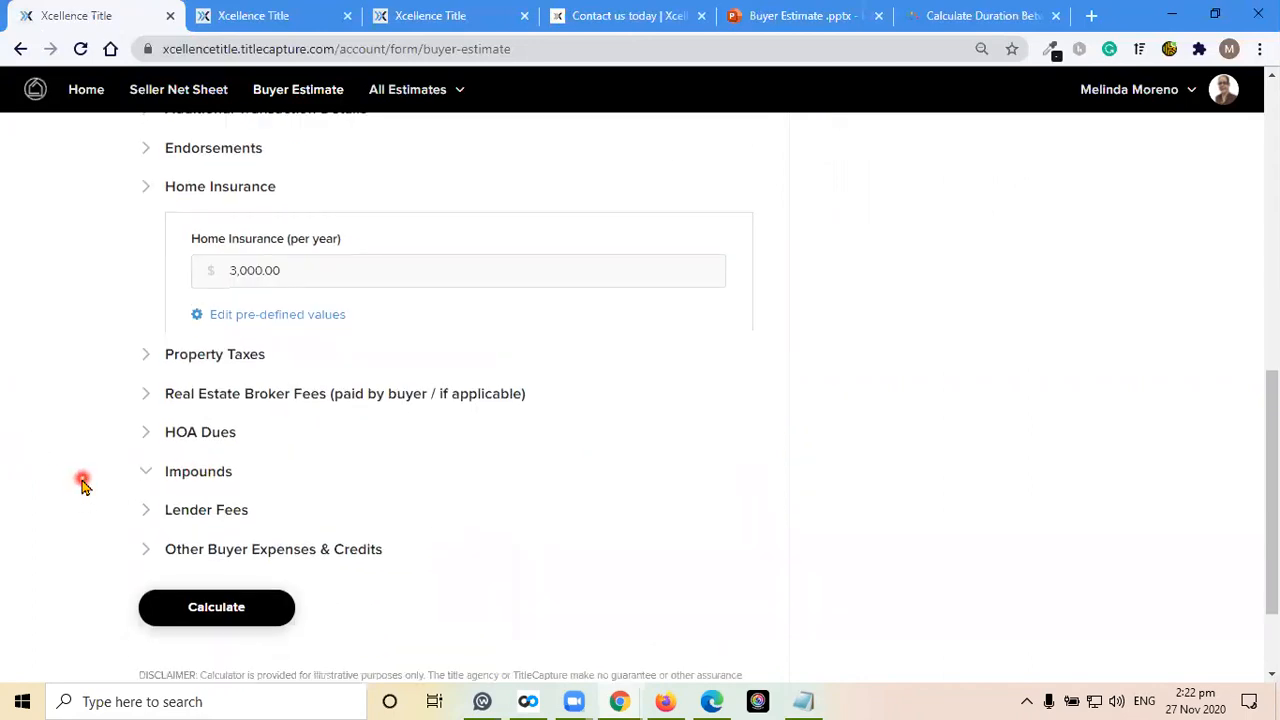
pyautogui.scroll(-1, 83, 480)
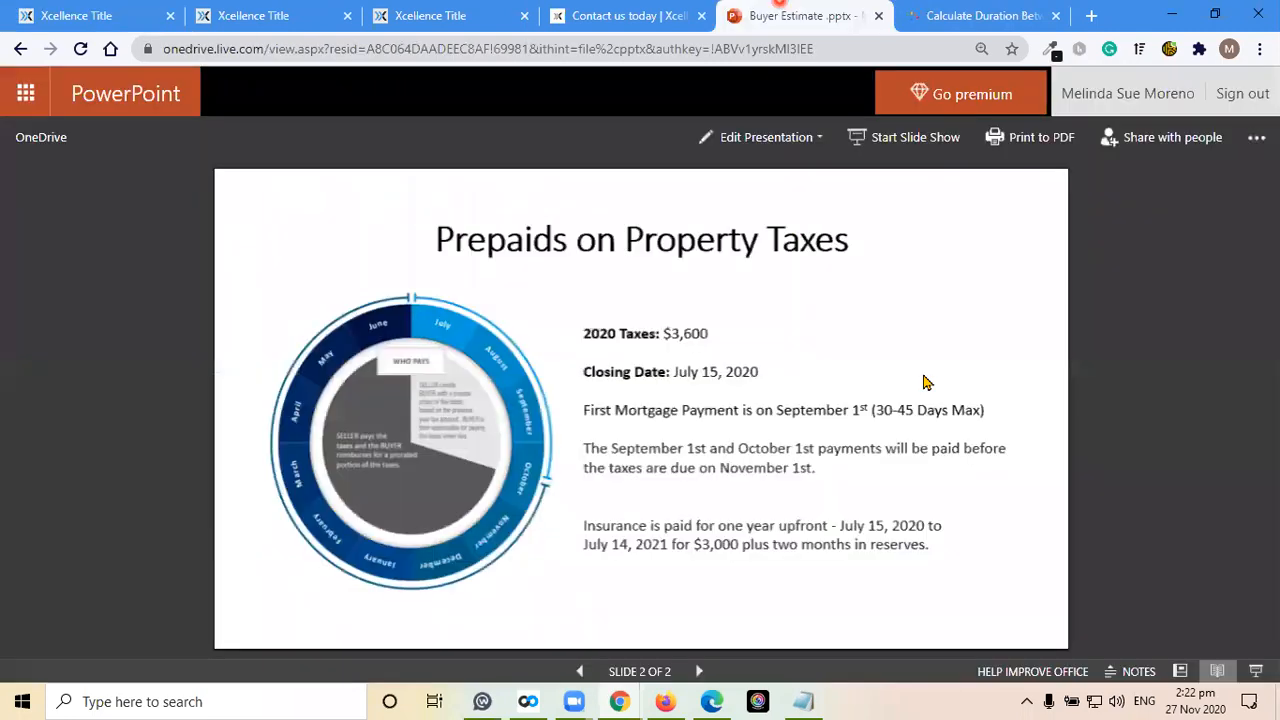
pyautogui.click(786, 12)
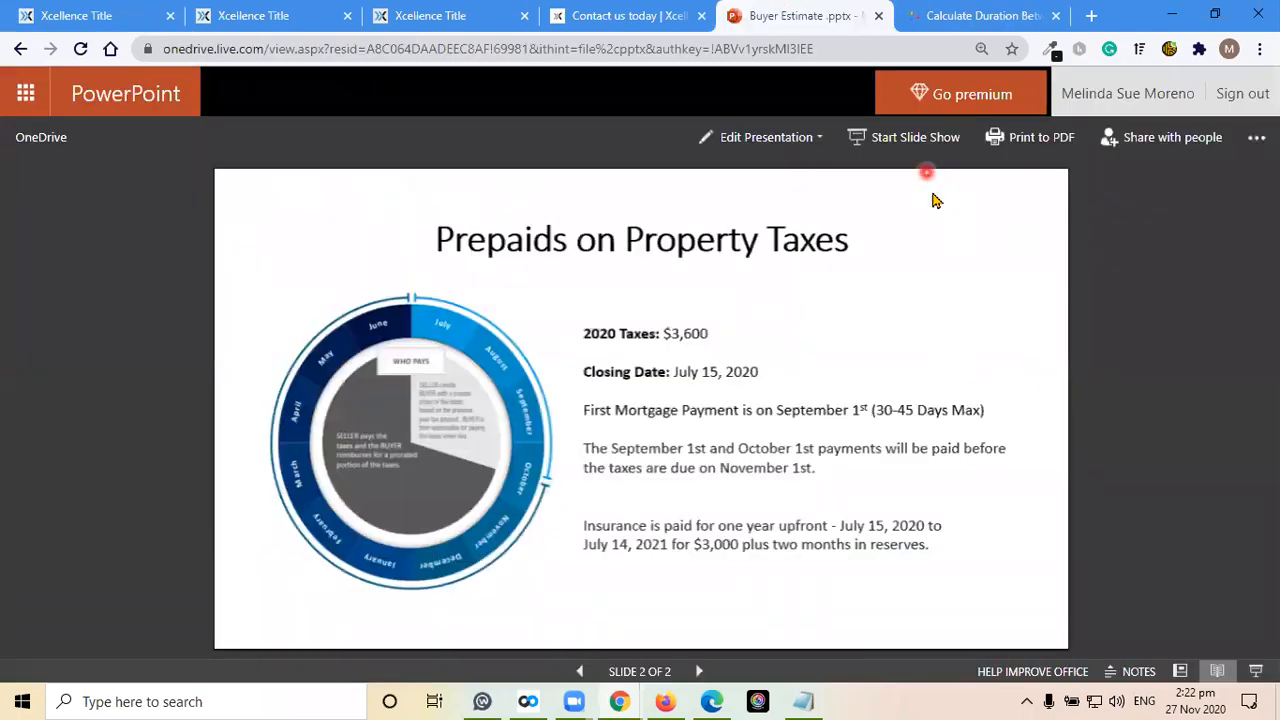
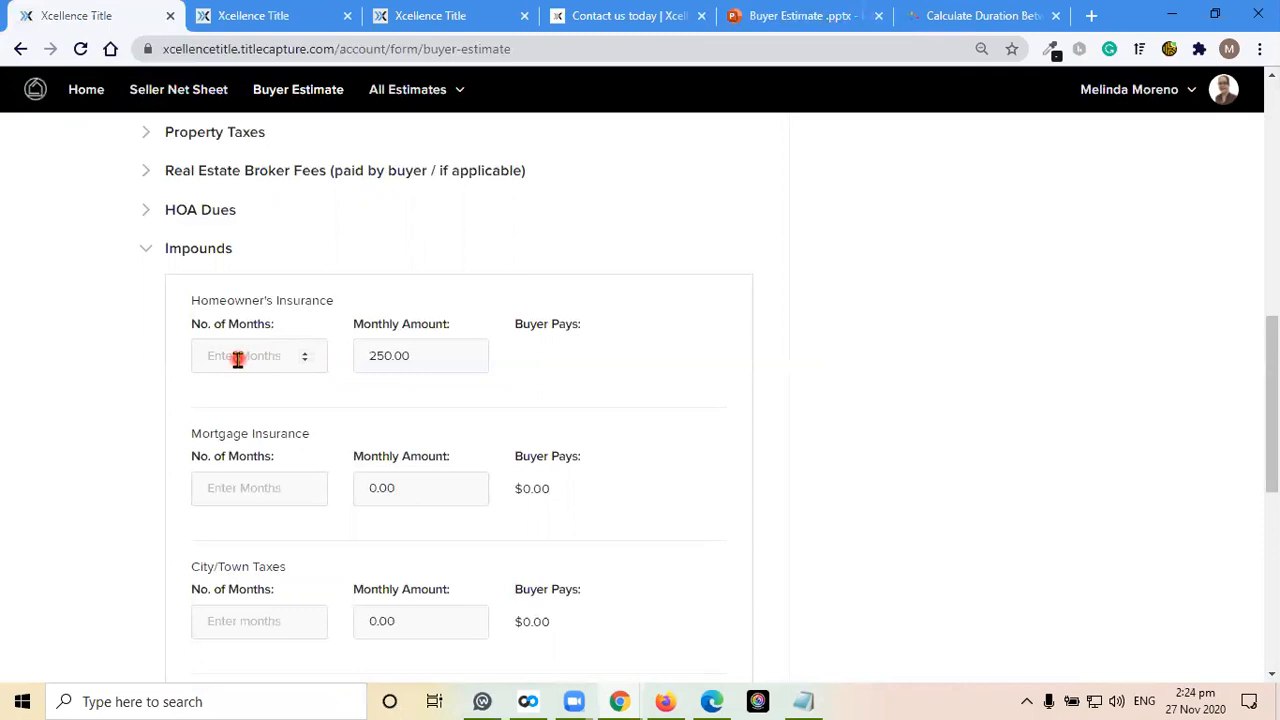
# Set the number of months for Homeowner's Insurance in the Impounds section to 2
pyautogui.scroll(-1, 97, 369)
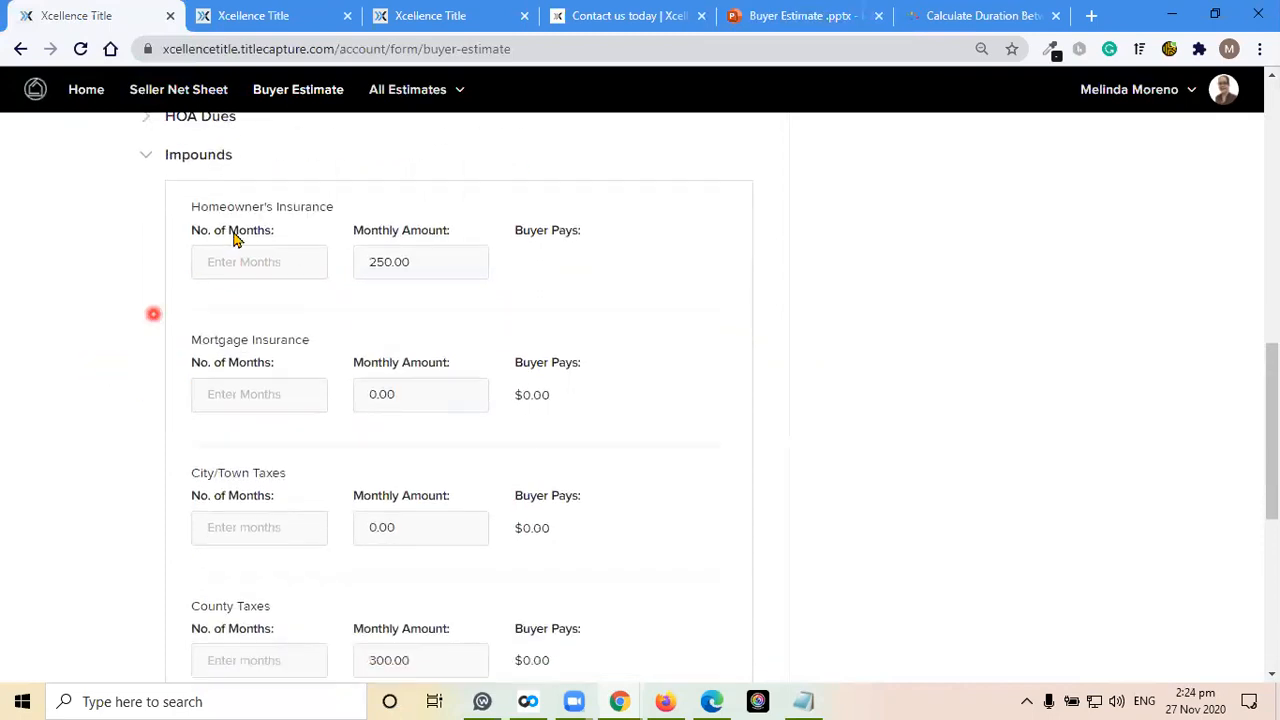
pyautogui.click(247, 263)
pyautogui.write('2')
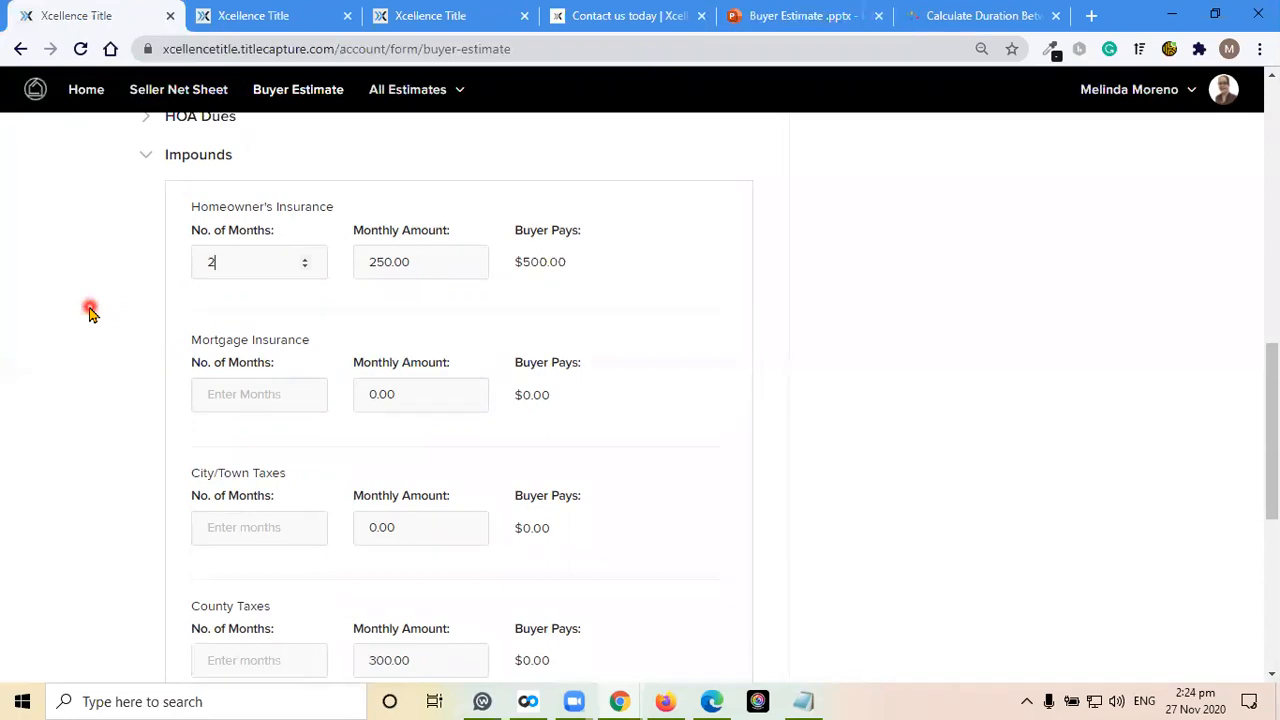
# Expand the Home Insurance section and check the yearly insurance amount
pyautogui.scroll(4, 90, 313)
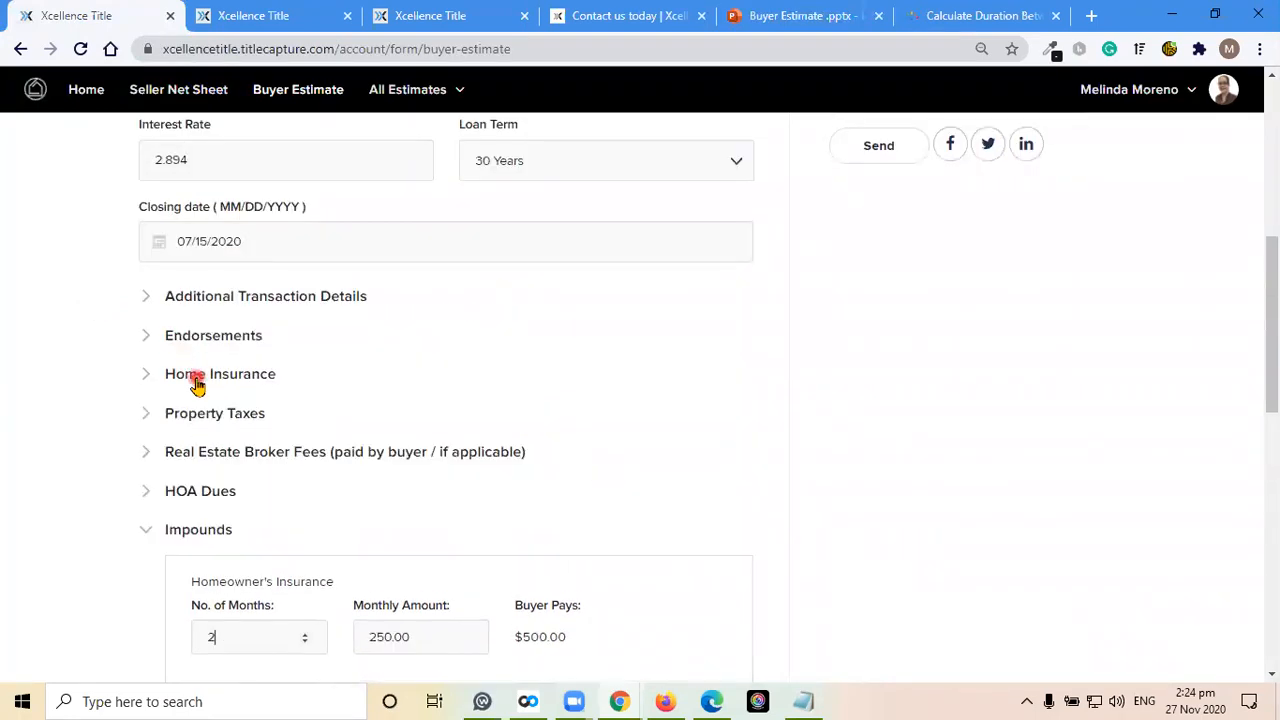
pyautogui.click(97, 400)
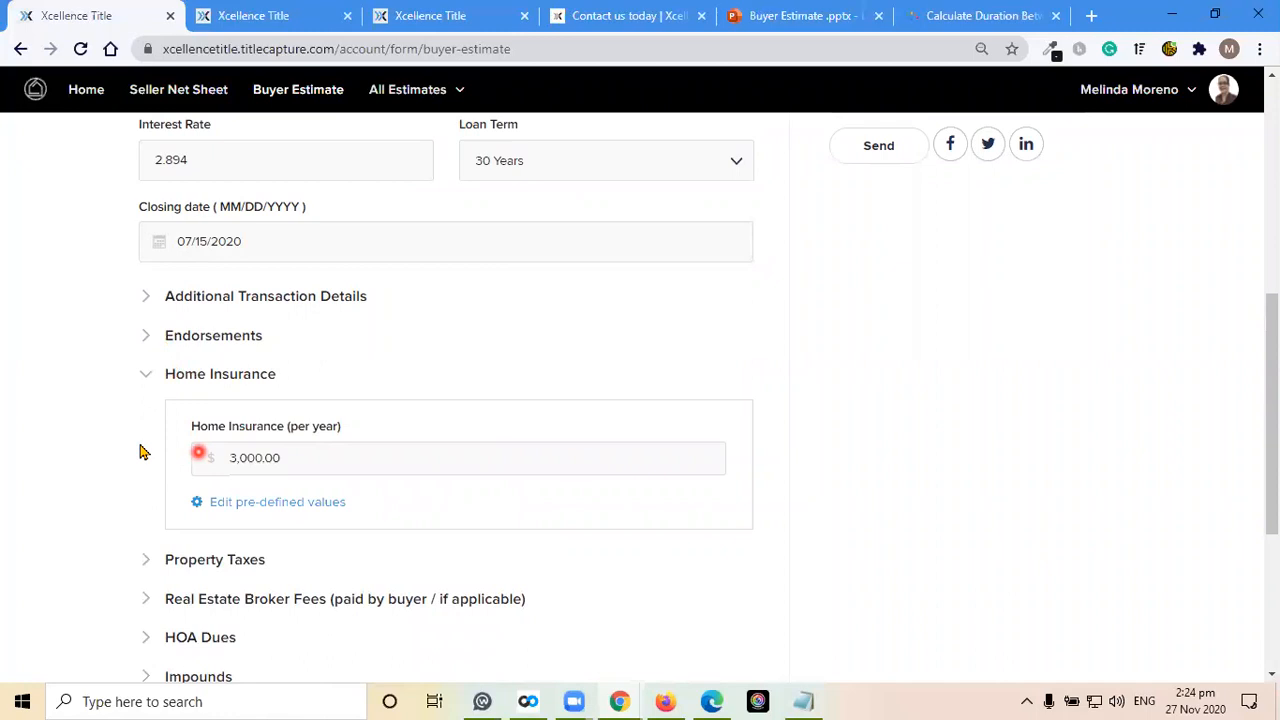
pyautogui.scroll(-3, 85, 421)
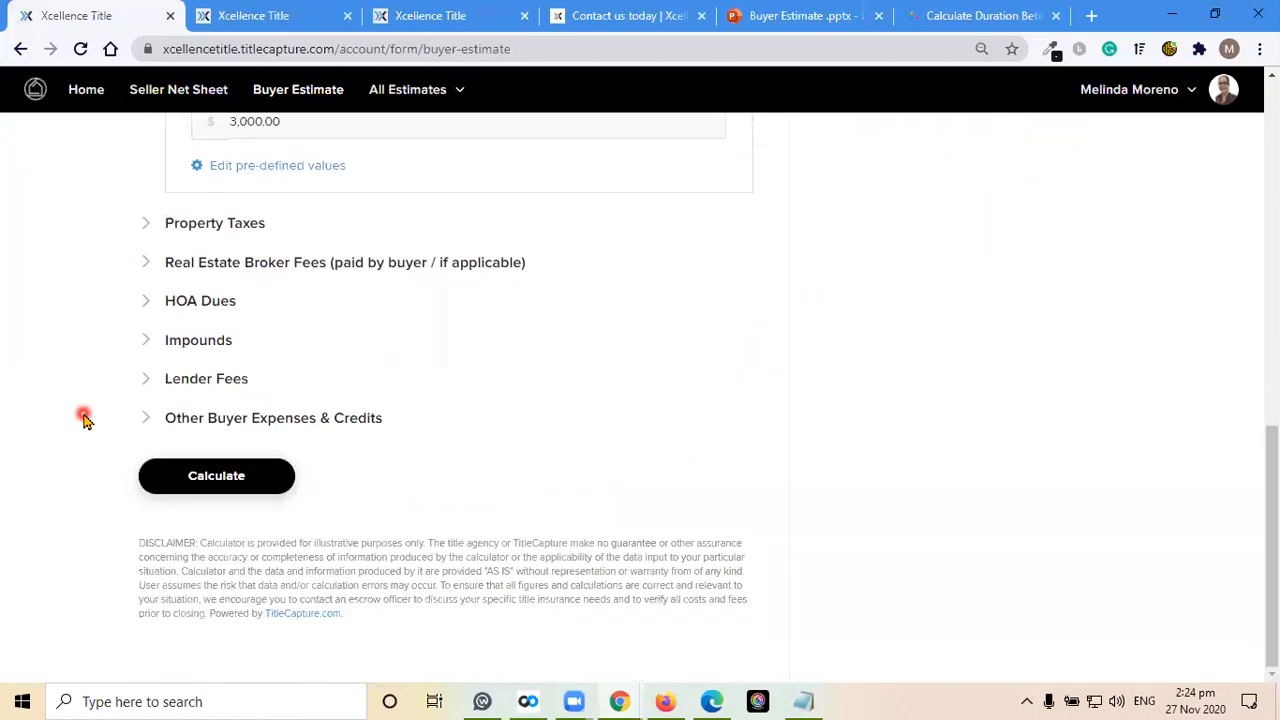
# Reopen the Impounds section and go to the number of months for County Taxes
pyautogui.click(172, 345)
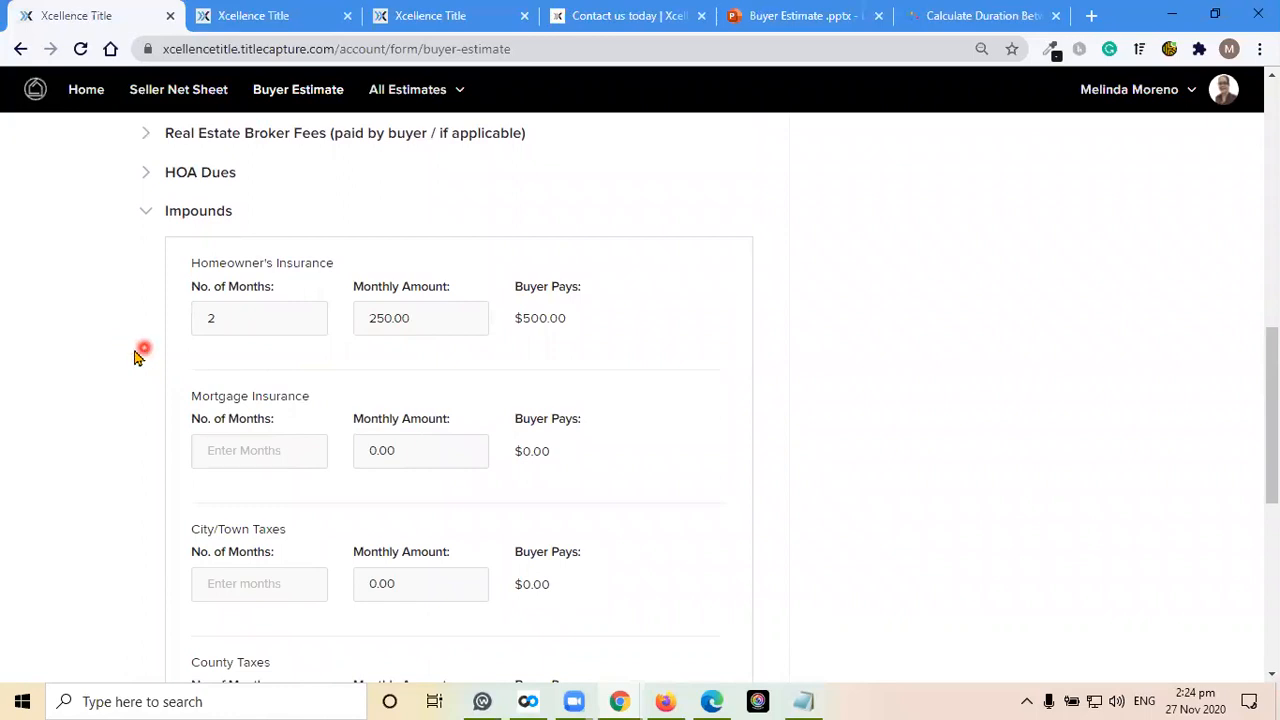
pyautogui.scroll(-4, 145, 353)
pyautogui.click(236, 253)
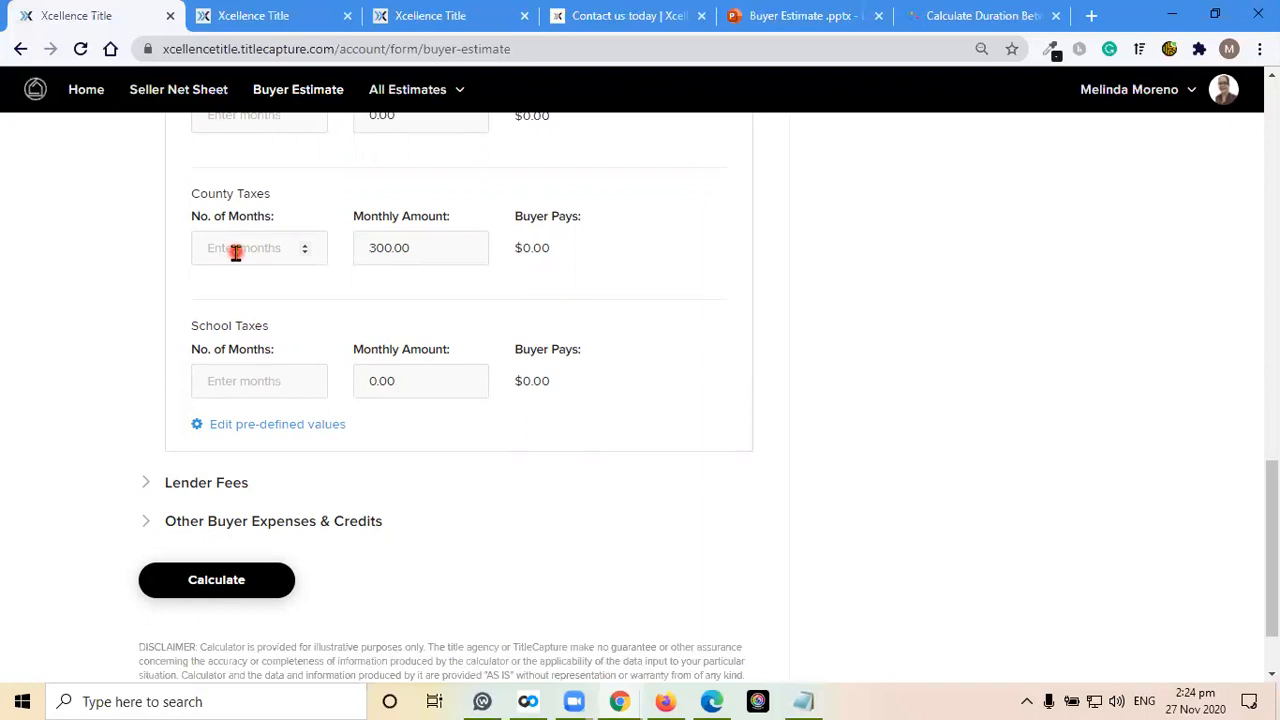
# Expand the Property Taxes section to check the annual property taxes, and check the closing date
pyautogui.scroll(6, 94, 315)
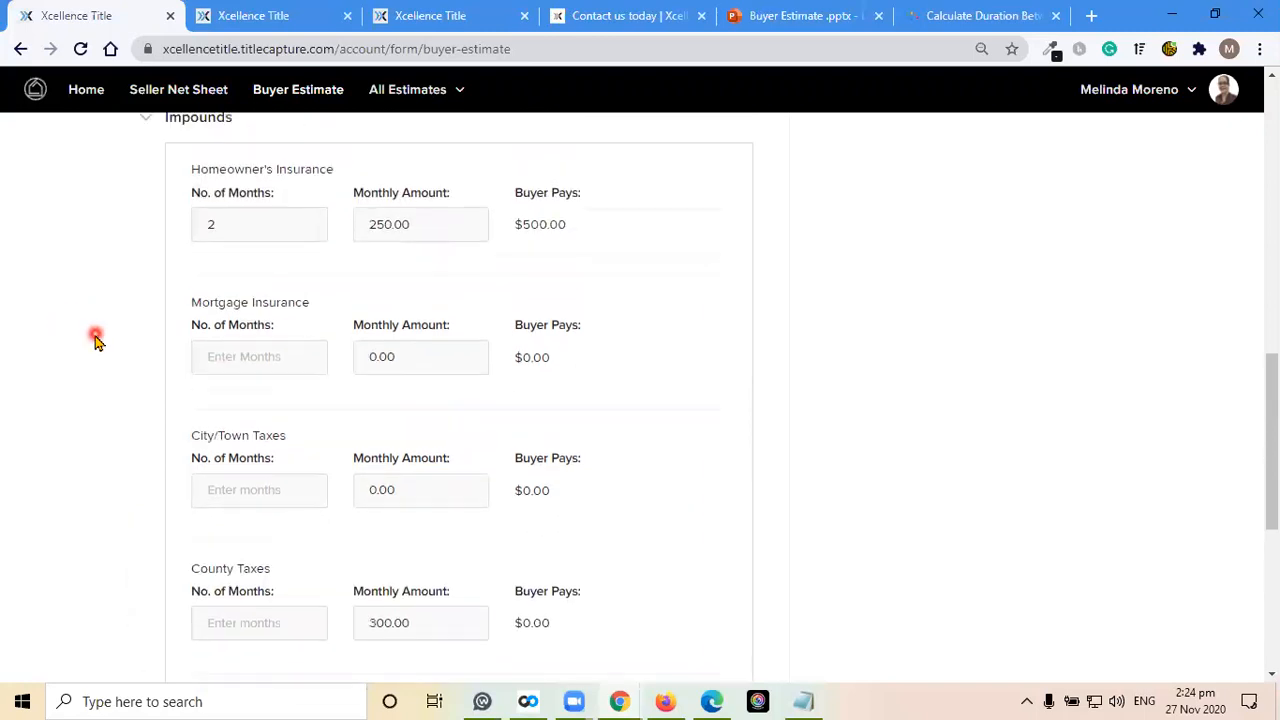
pyautogui.click(220, 283)
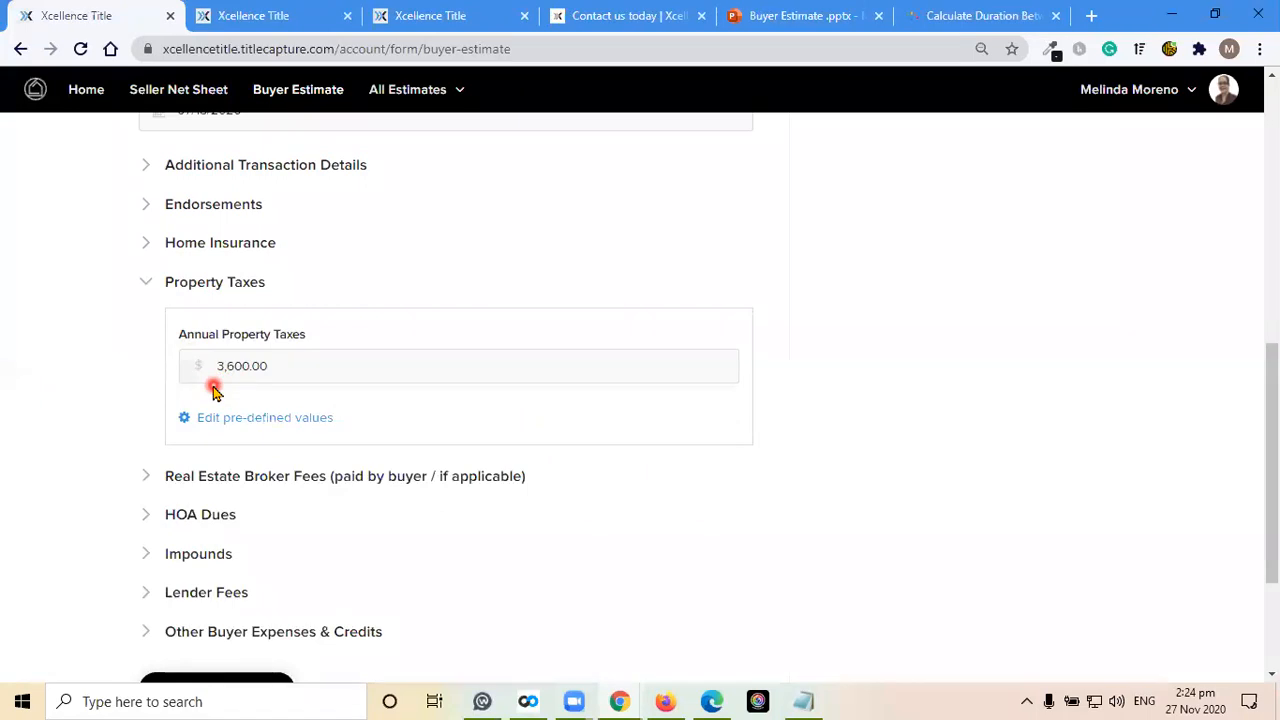
pyautogui.scroll(2, 88, 416)
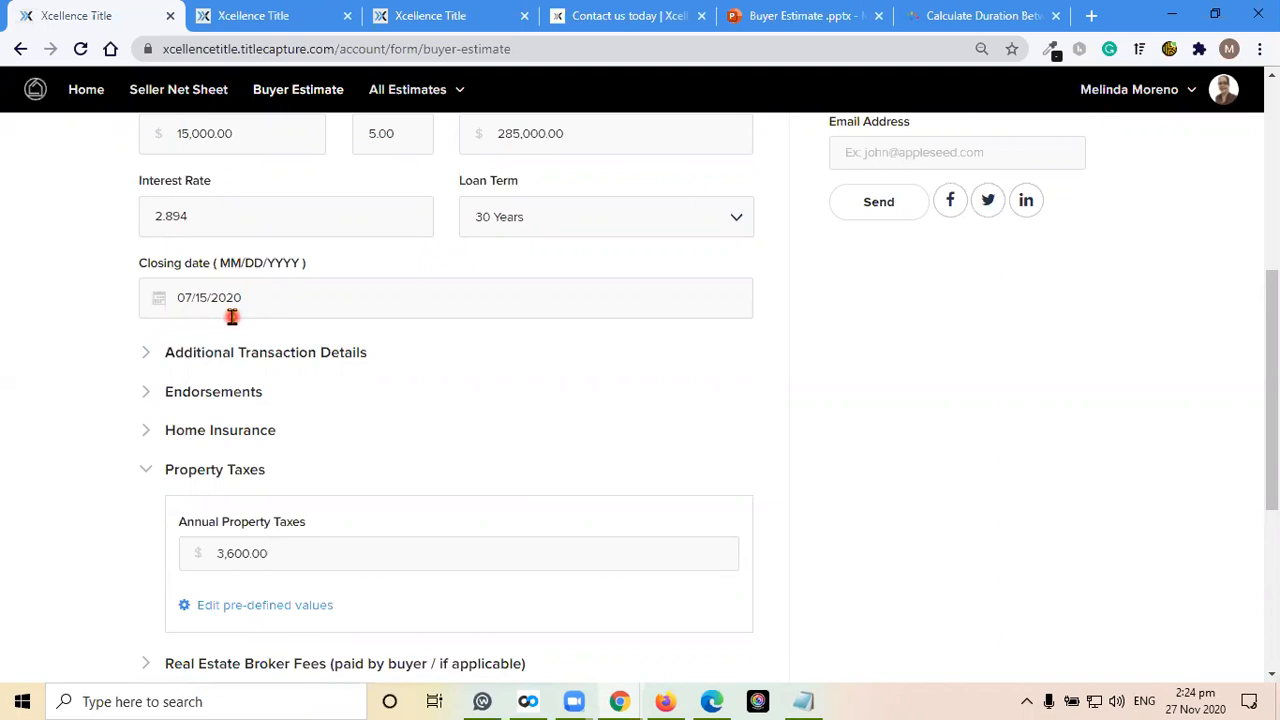
pyautogui.scroll(-2, 88, 455)
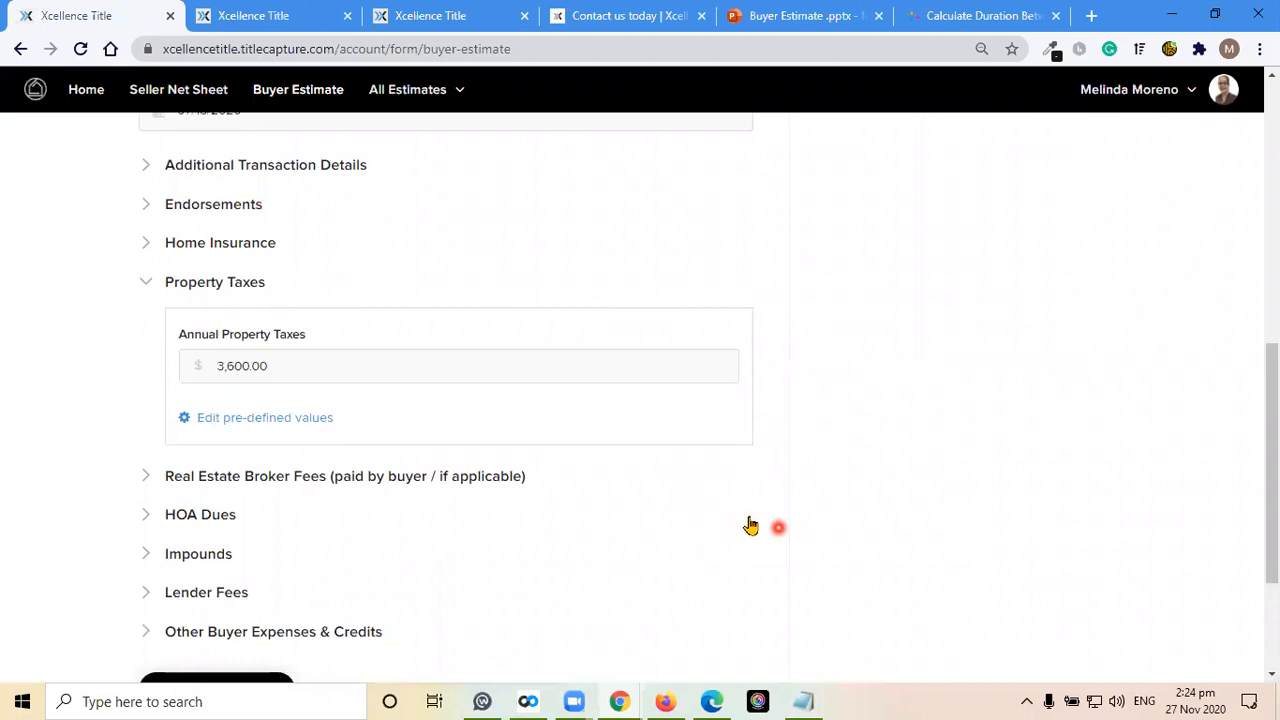
# Open the Windows Calculator and divide the annual property taxes of 3600 by 365 to get the daily tax amount
pyautogui.click(243, 697)
pyautogui.write('calc')
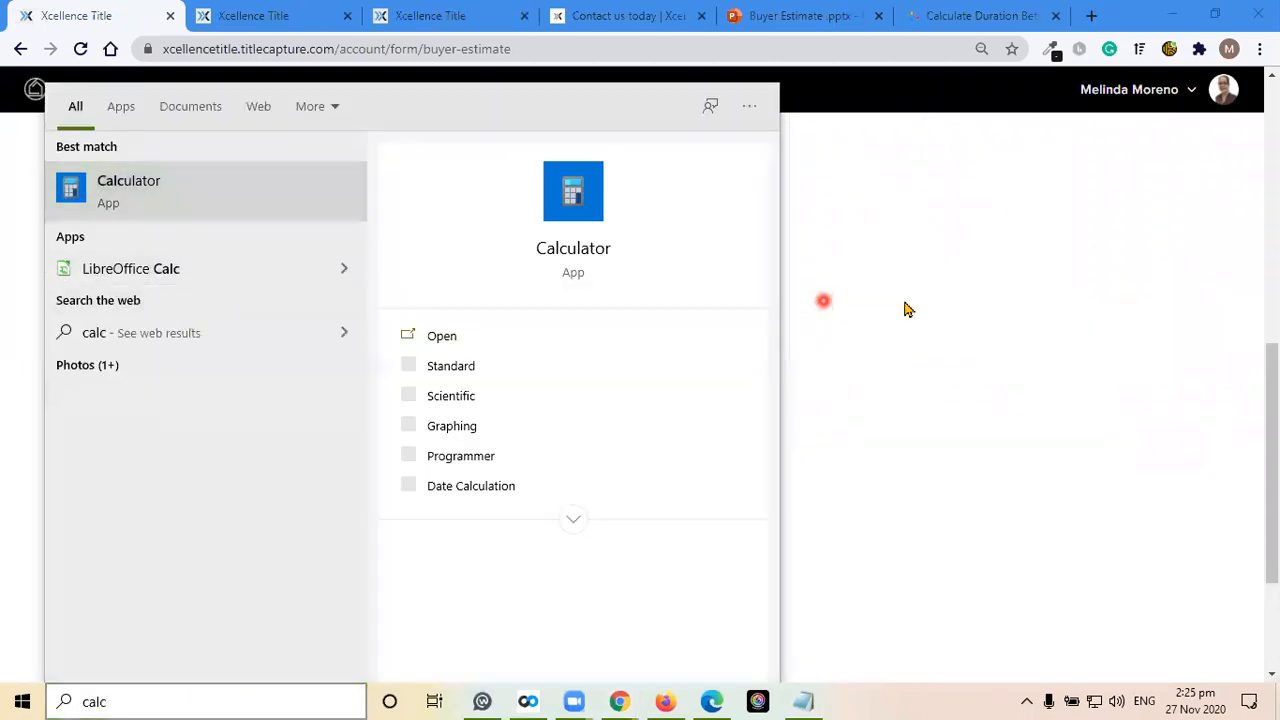
pyautogui.press('Return')
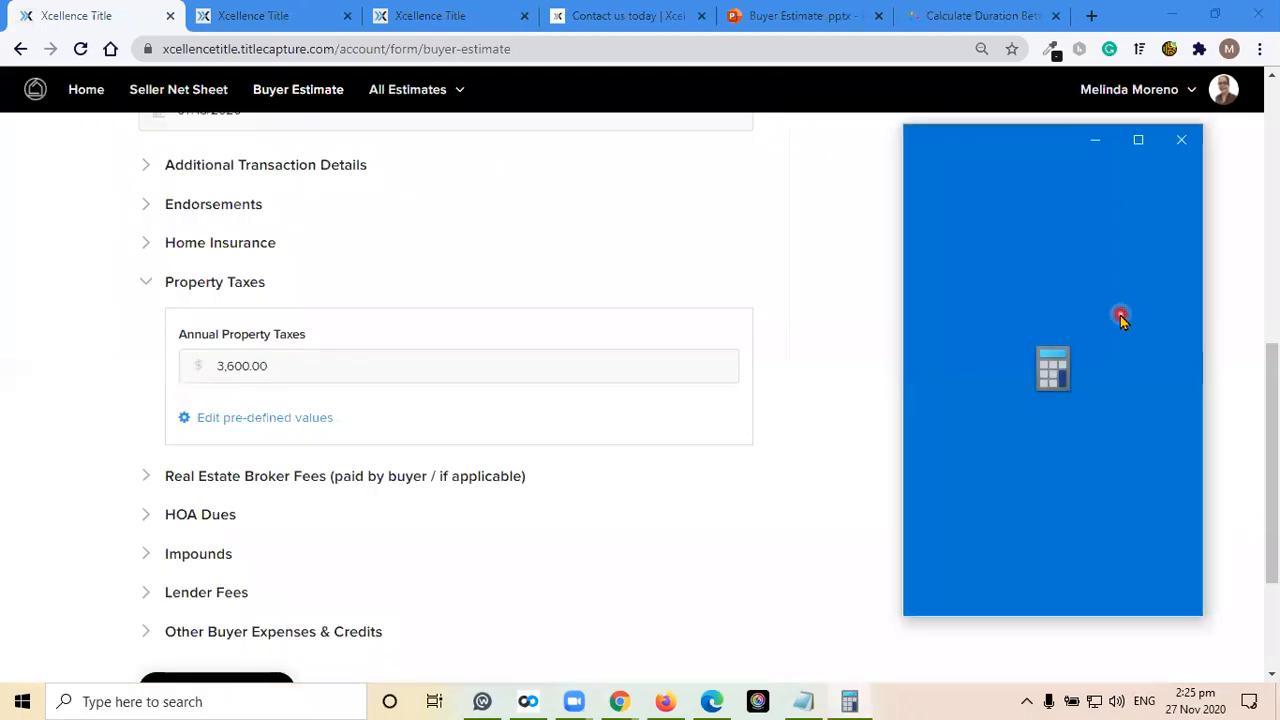
pyautogui.click(1083, 534)
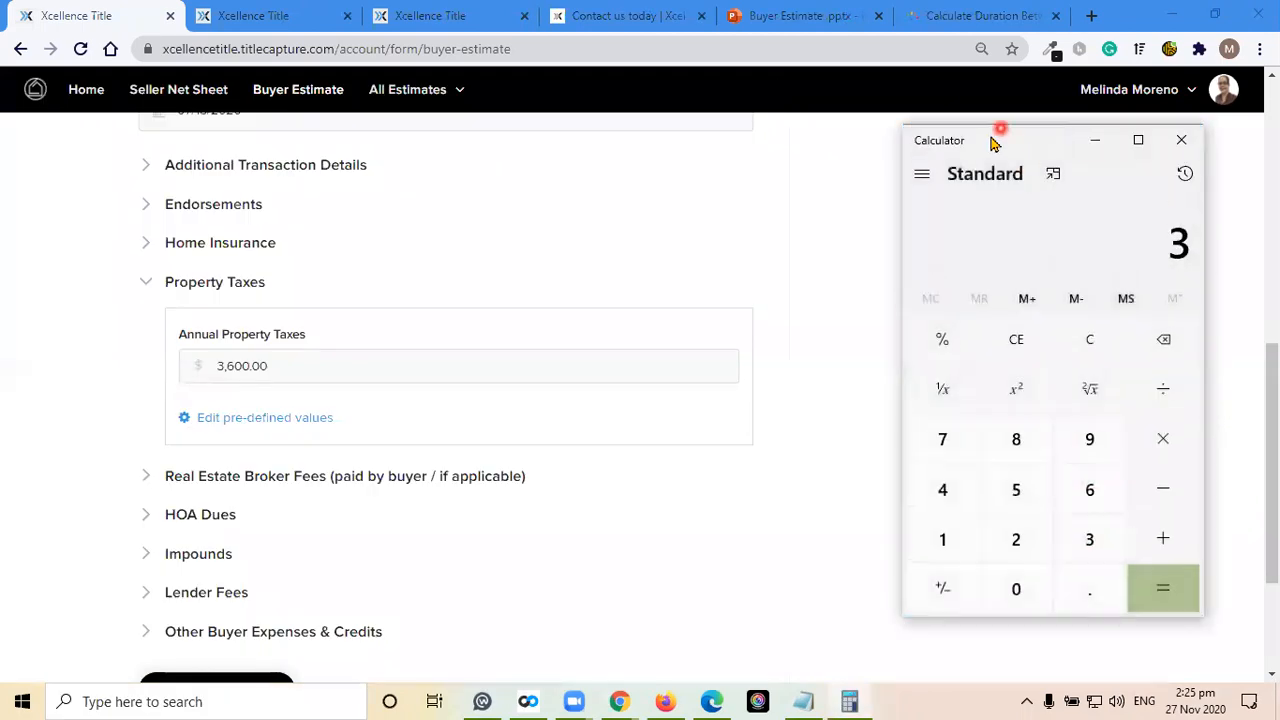
pyautogui.moveTo(980, 132); pyautogui.dragTo(958, 94)
pyautogui.click(1062, 442)
pyautogui.click(988, 546)
pyautogui.click(988, 546)
pyautogui.click(1135, 347)
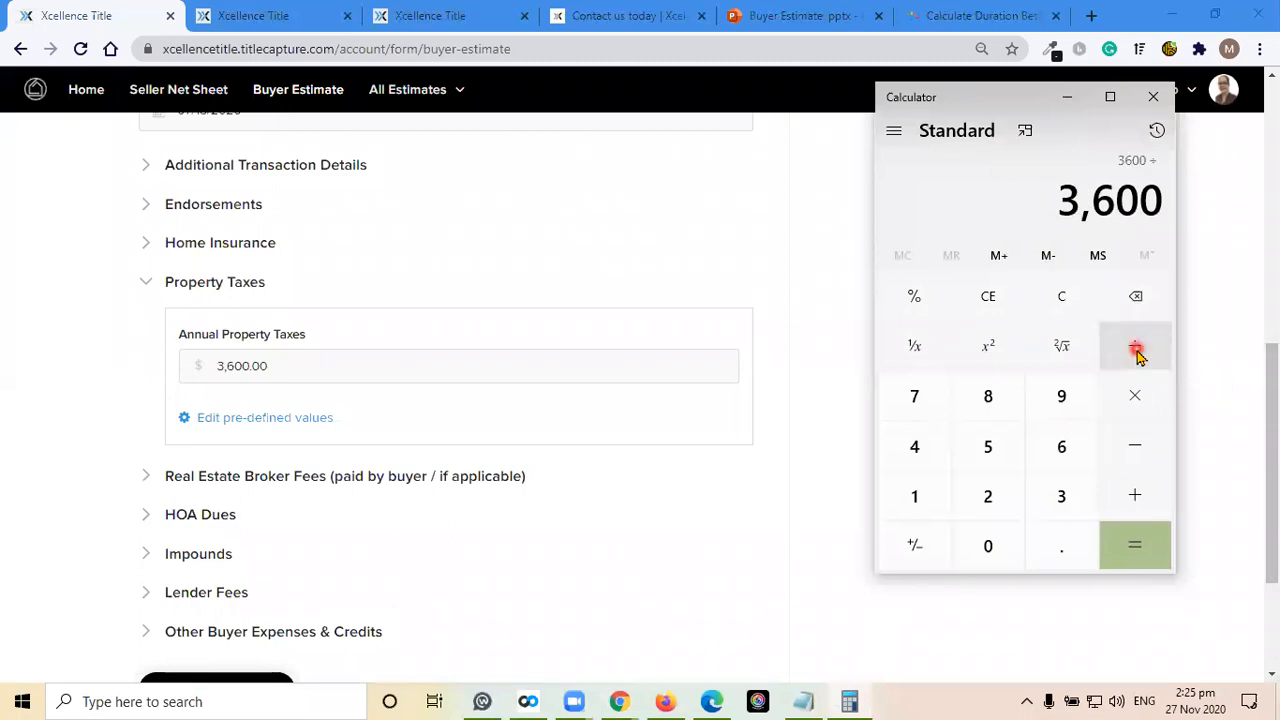
pyautogui.click(1062, 496)
pyautogui.click(1062, 446)
pyautogui.click(988, 450)
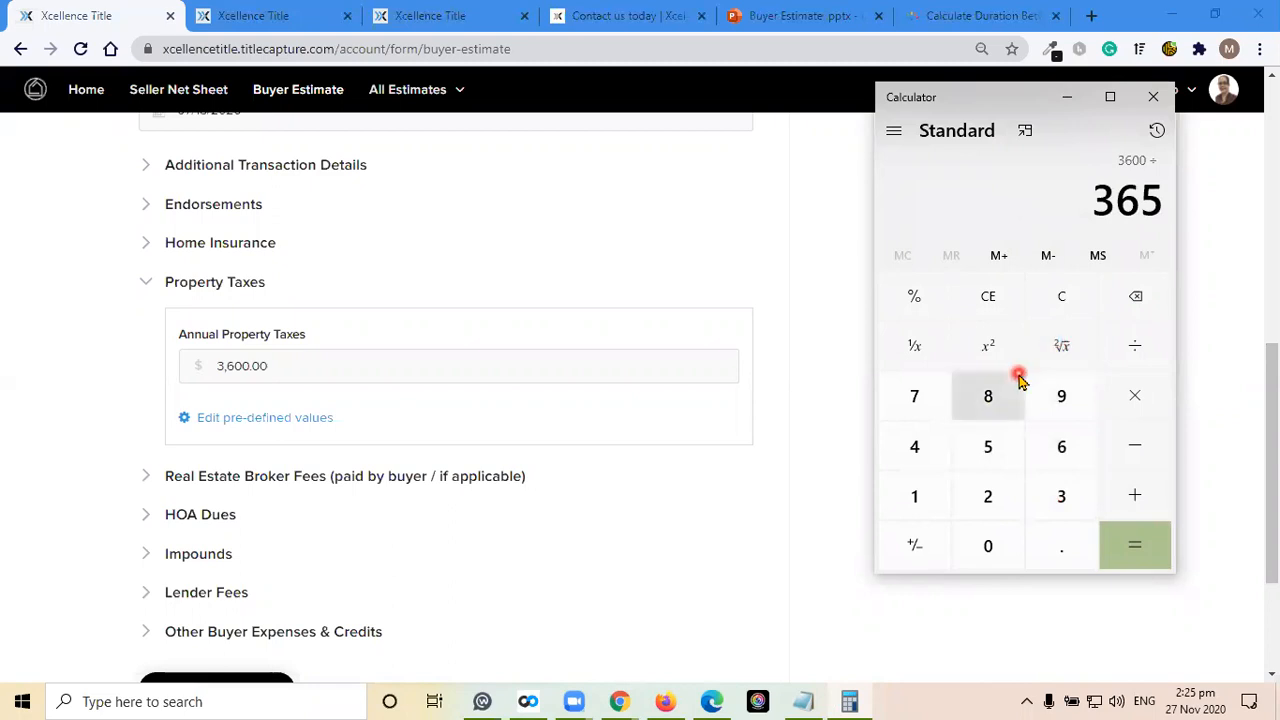
pyautogui.click(1138, 535)
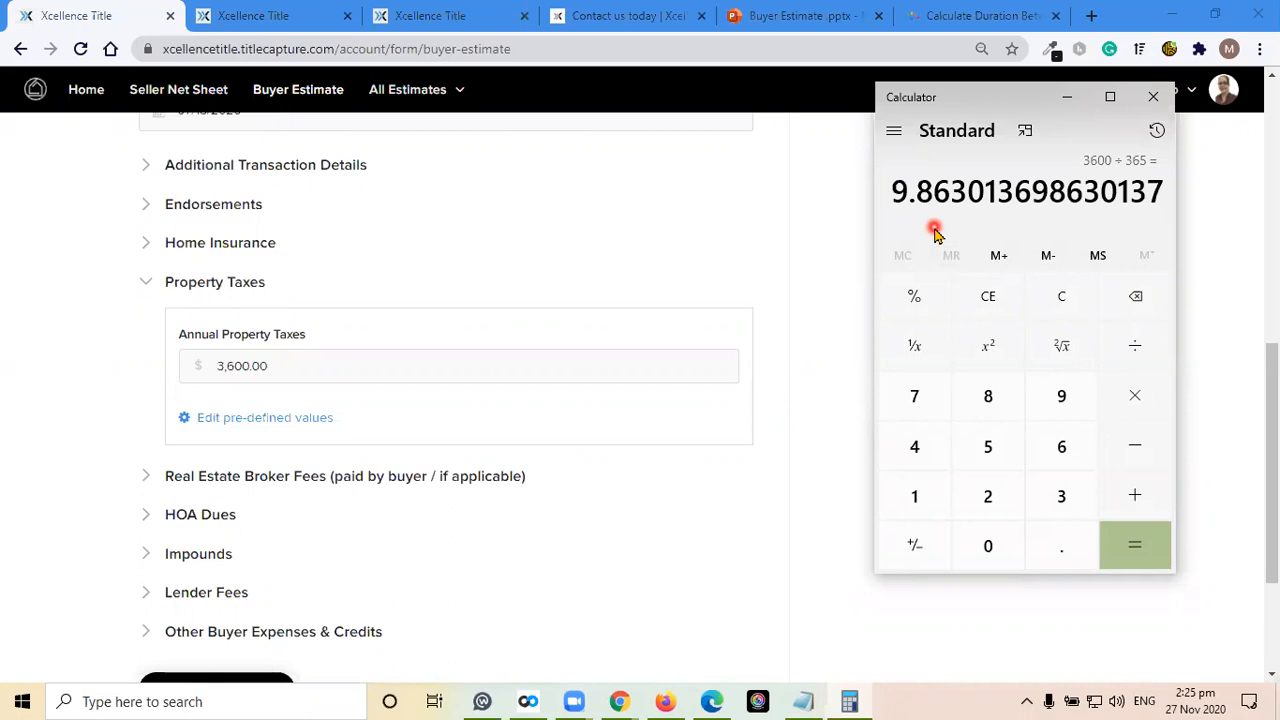
# Switch to the timeanddate.com Days Calculator and set the start date to 1 January 2020
pyautogui.click(966, 14)
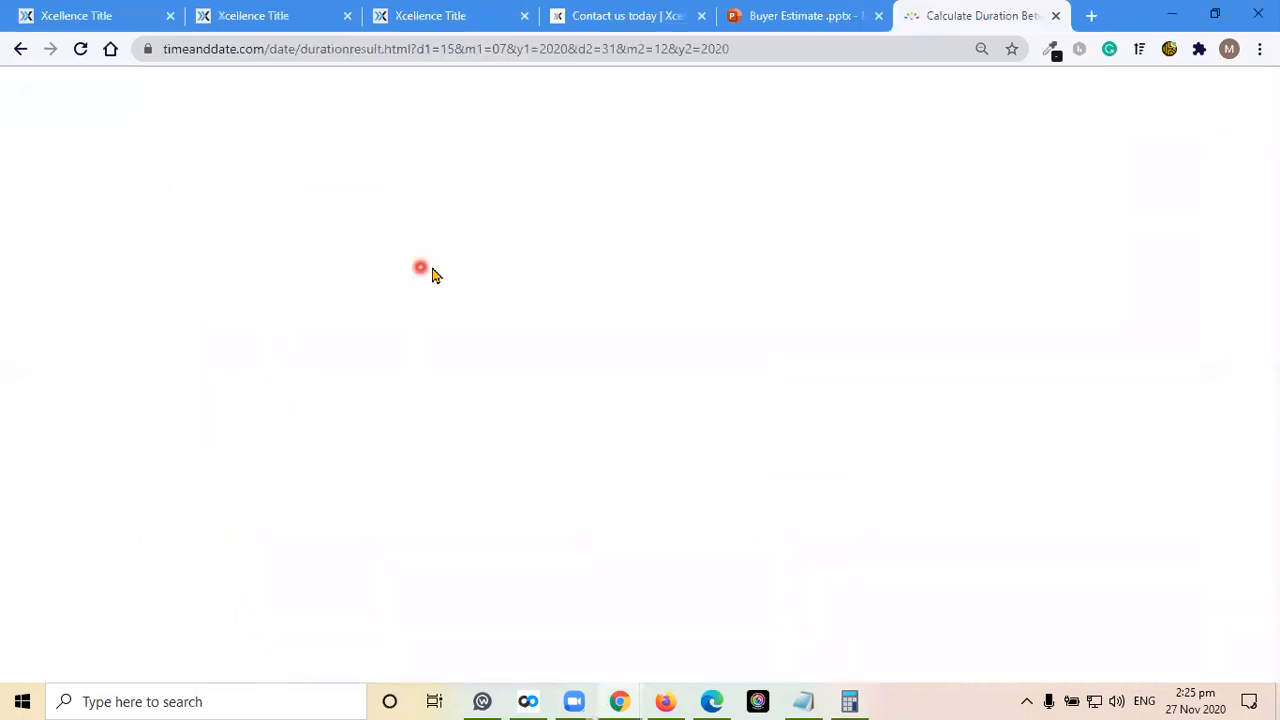
pyautogui.moveTo(149, 415); pyautogui.dragTo(97, 409)
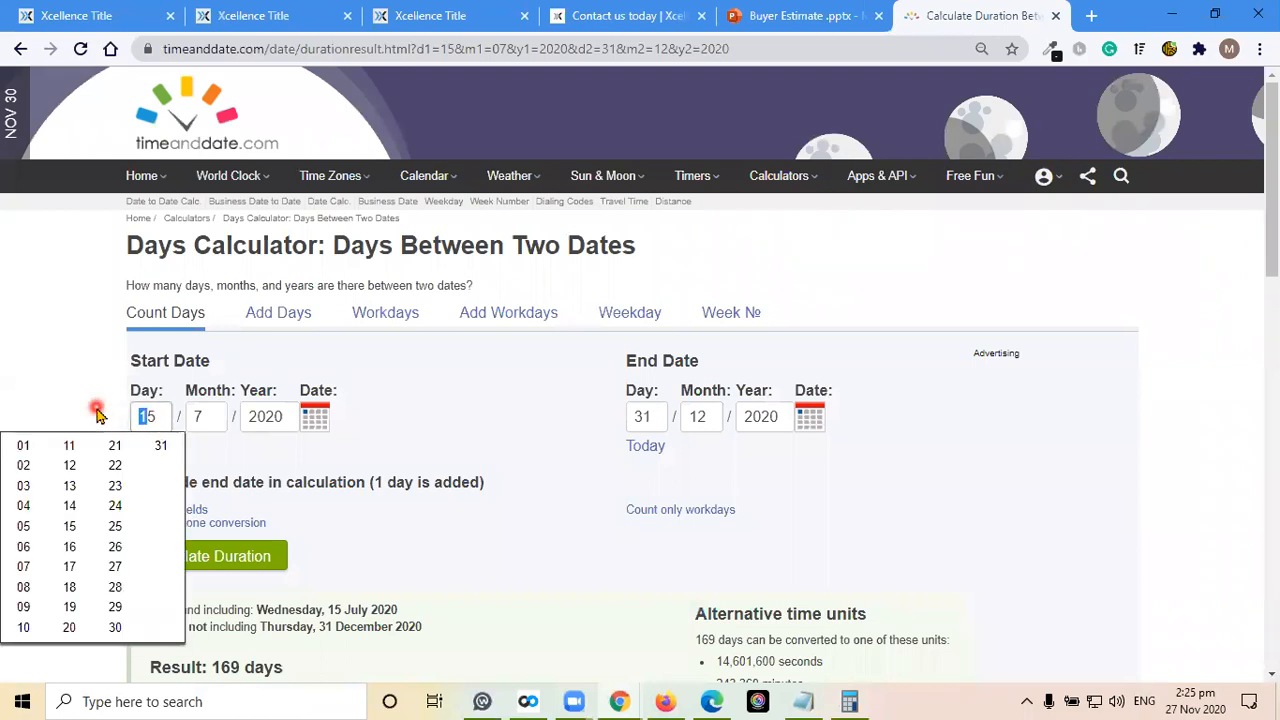
pyautogui.press('Delete')
pyautogui.press('Delete')
pyautogui.write('1')
pyautogui.press('Tab')
pyautogui.write('01')
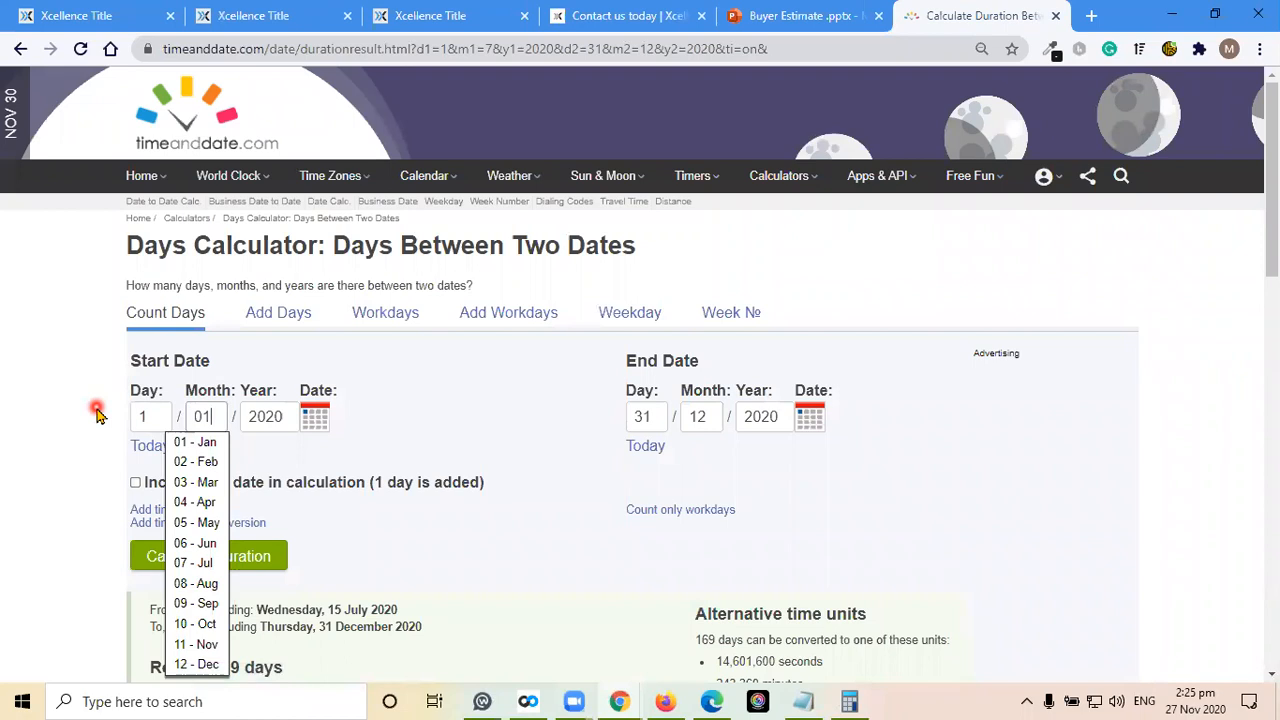
pyautogui.press('Tab')
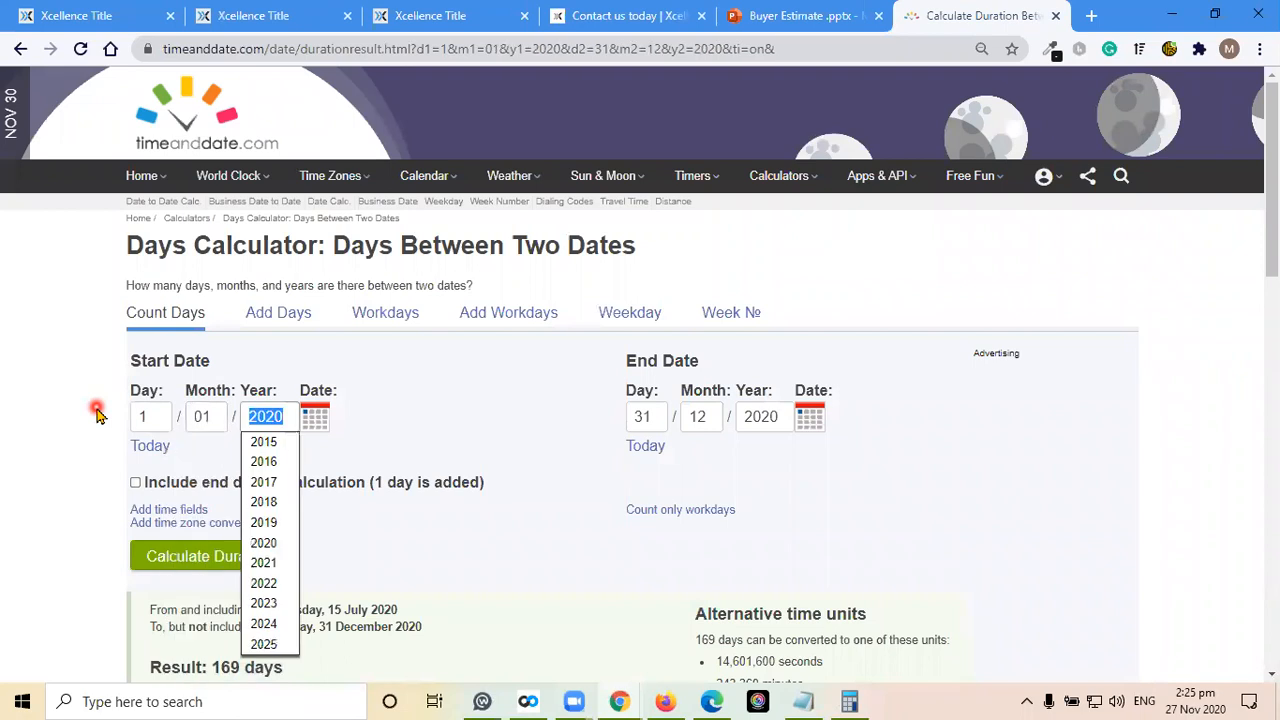
# Set the end date to 15 July 2020 and calculate the duration between the two dates
pyautogui.click(618, 418)
pyautogui.write('15')
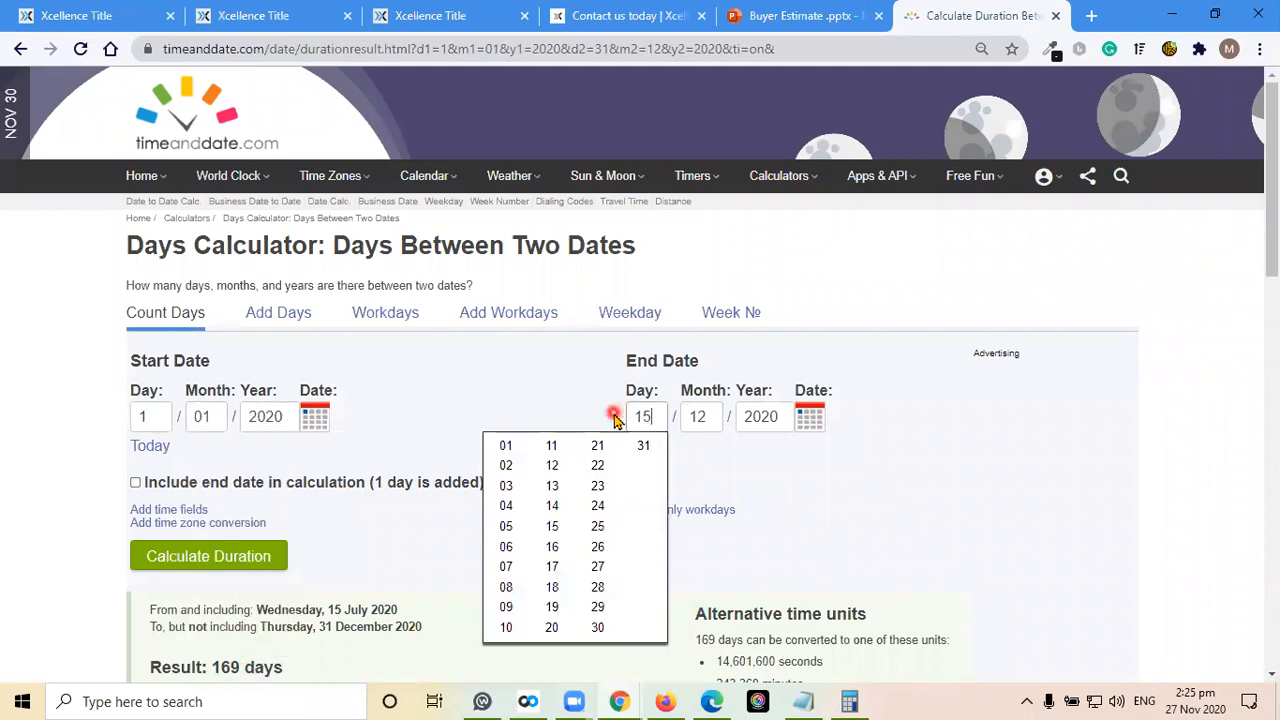
pyautogui.press('Tab')
pyautogui.write('07')
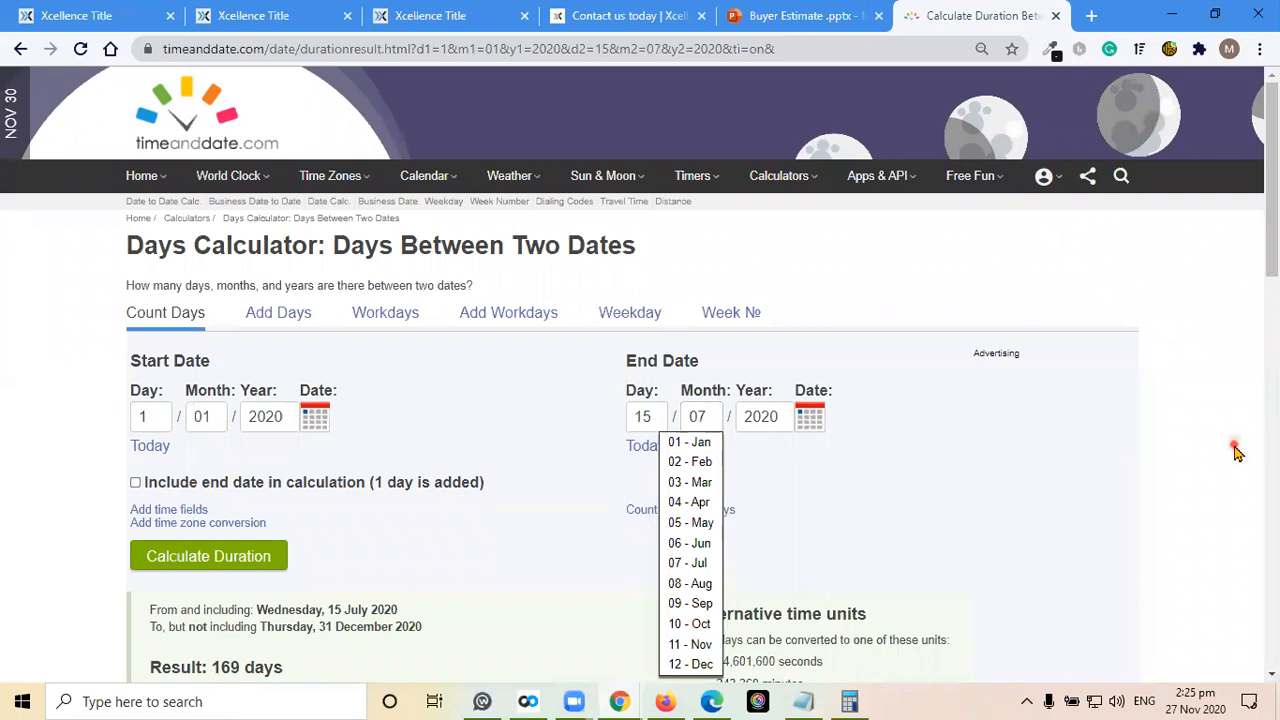
pyautogui.scroll(-3, 1237, 453)
pyautogui.click(190, 285)
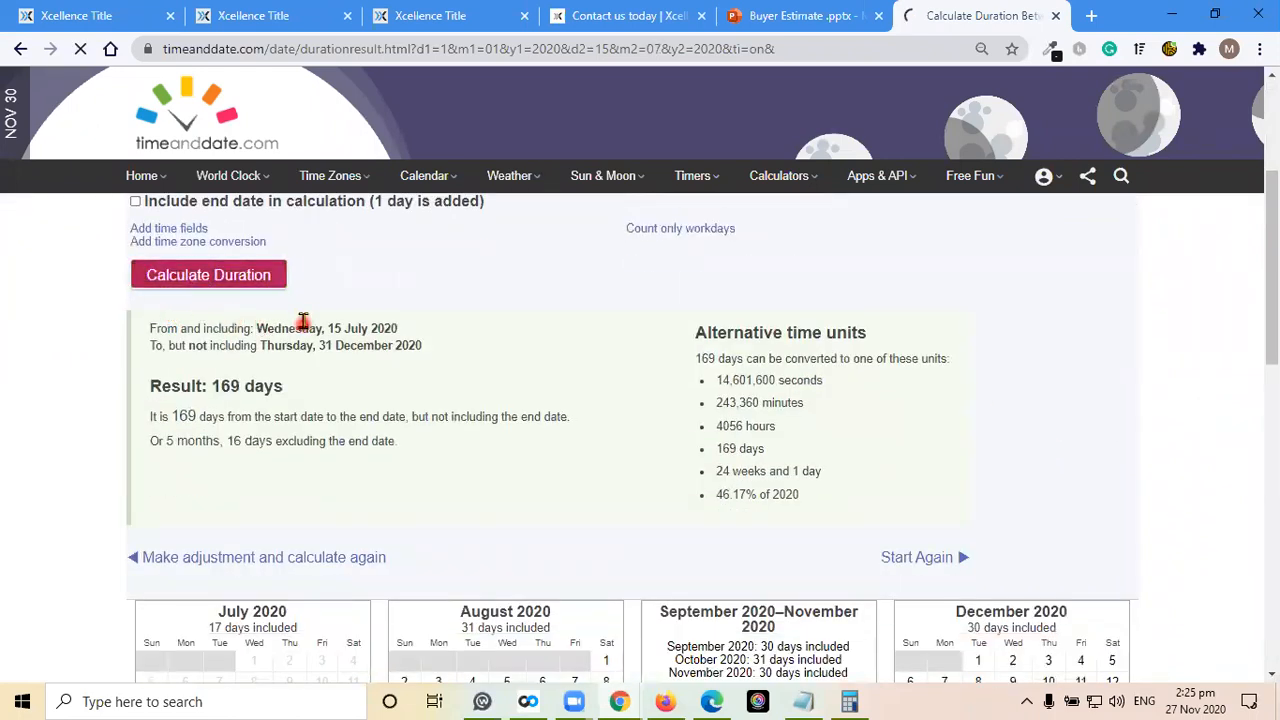
pyautogui.scroll(-3, 470, 360)
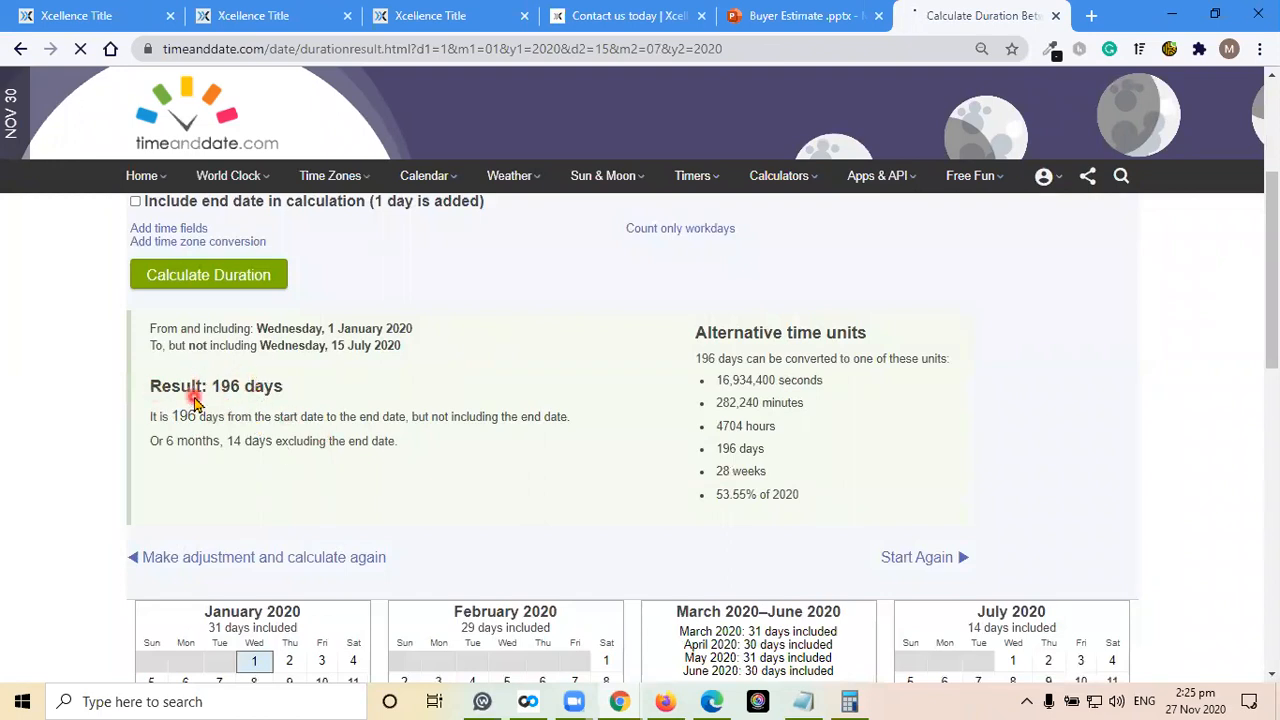
# Switch back to the Windows Calculator and multiply the daily tax amount by 196 days
pyautogui.click(853, 701)
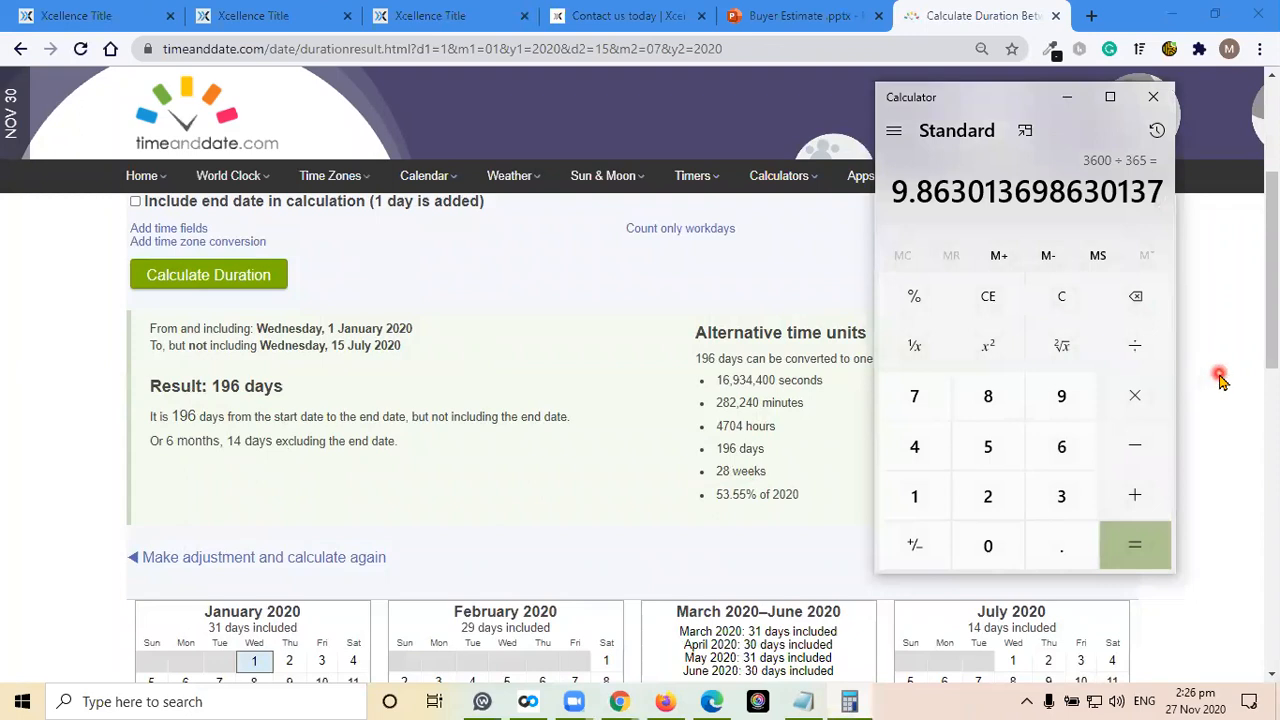
pyautogui.click(1138, 400)
pyautogui.click(905, 494)
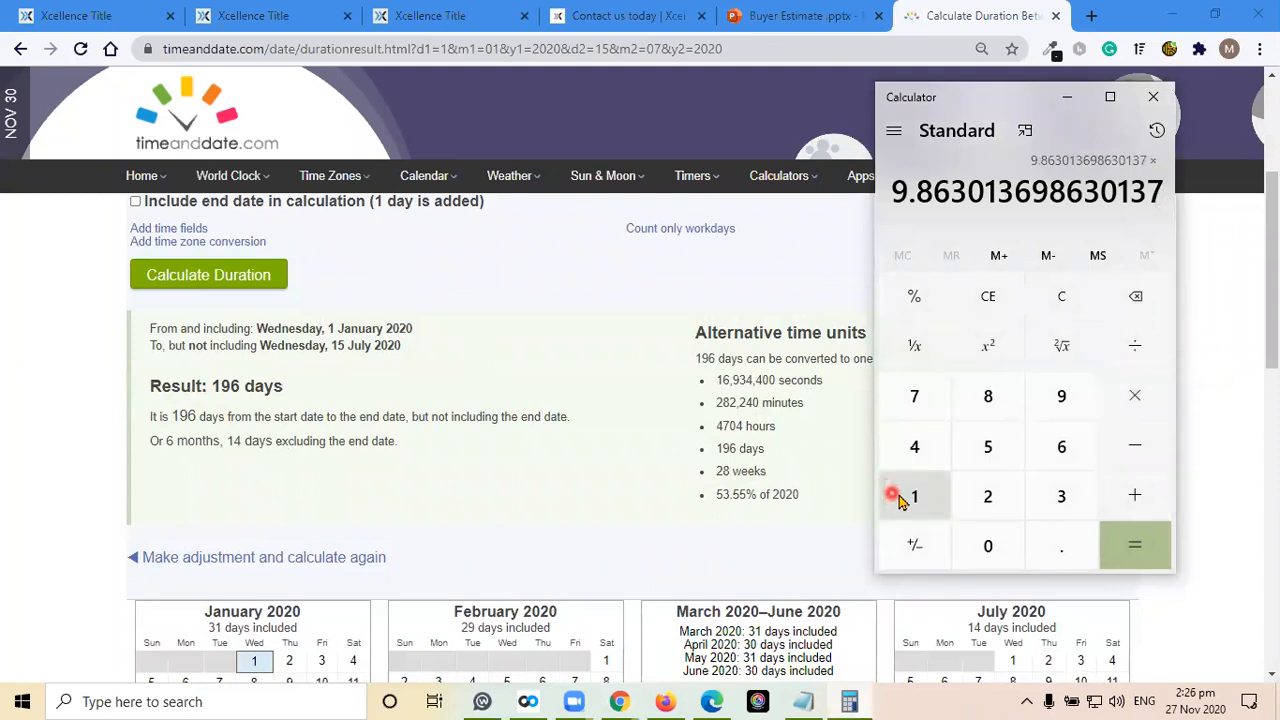
pyautogui.click(1068, 410)
pyautogui.click(1063, 446)
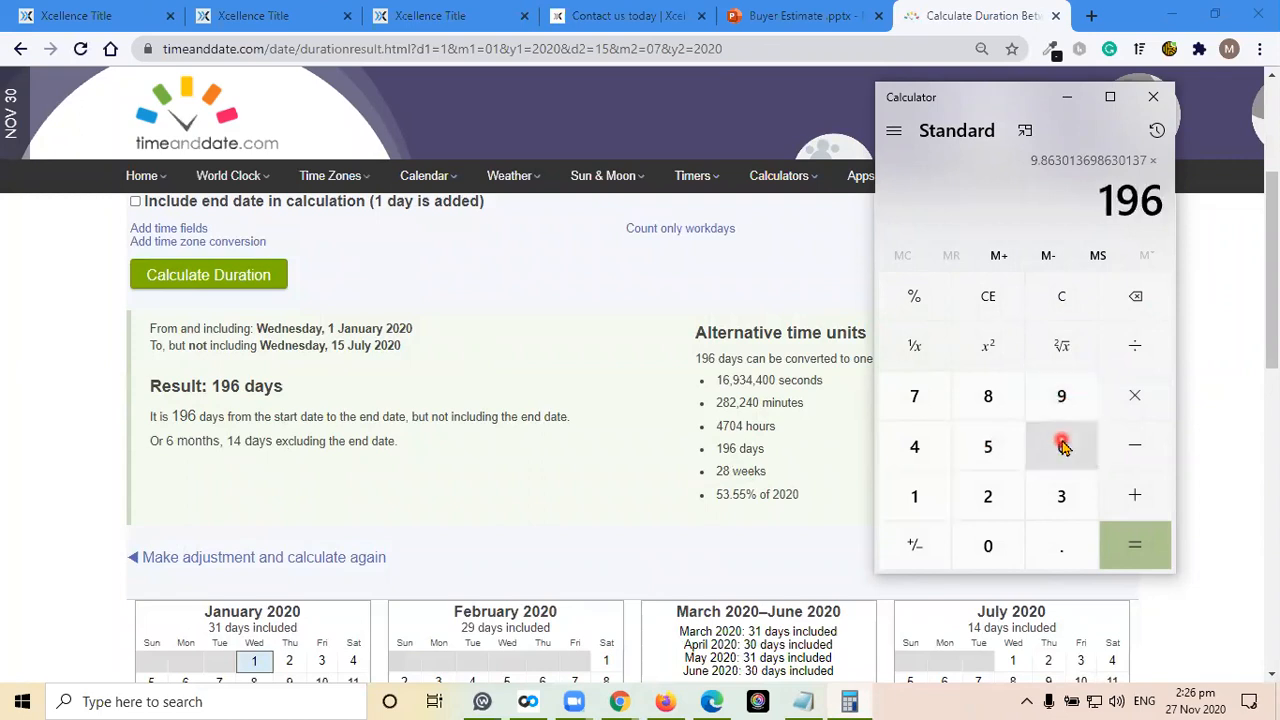
pyautogui.click(1142, 551)
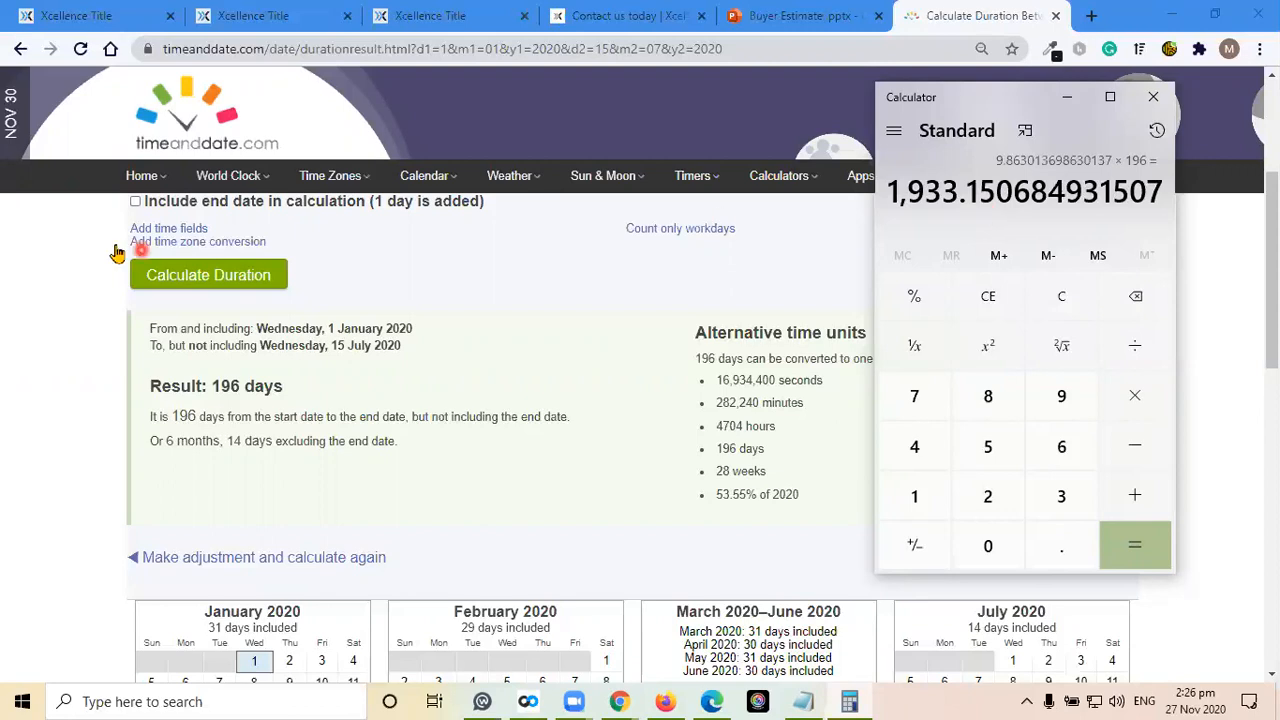
# Return to the Days Calculator and change the start date to 15 July 2020
pyautogui.click(63, 366)
pyautogui.scroll(3, 63, 366)
pyautogui.click(150, 414)
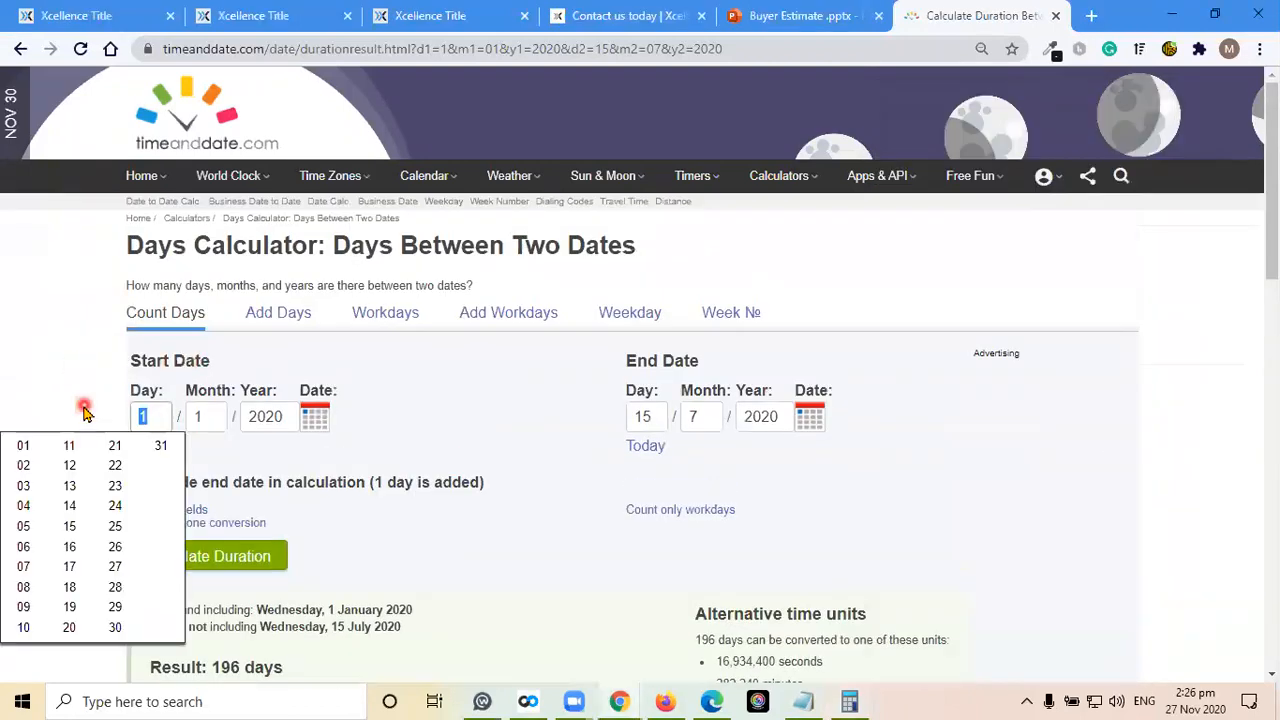
pyautogui.write('15')
pyautogui.press('Tab')
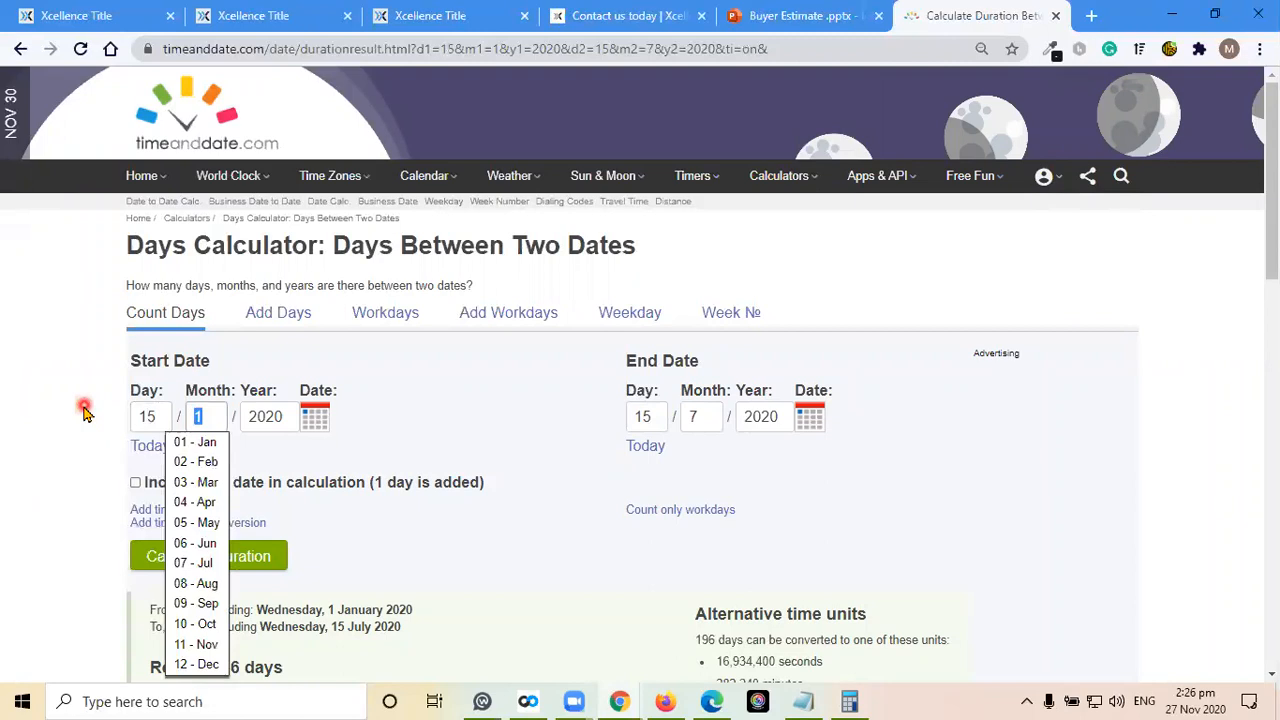
pyautogui.write('07')
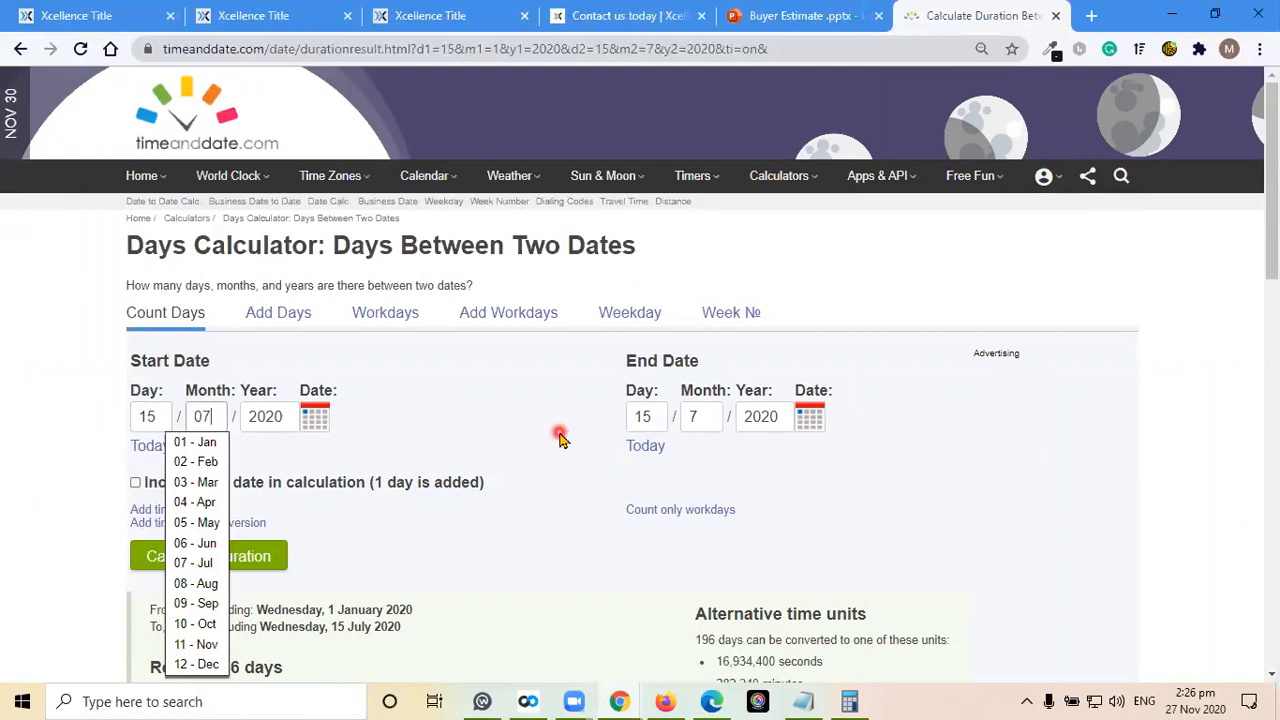
# Change the end date to 31 December 2020 and calculate the duration from the new start date
pyautogui.click(645, 417)
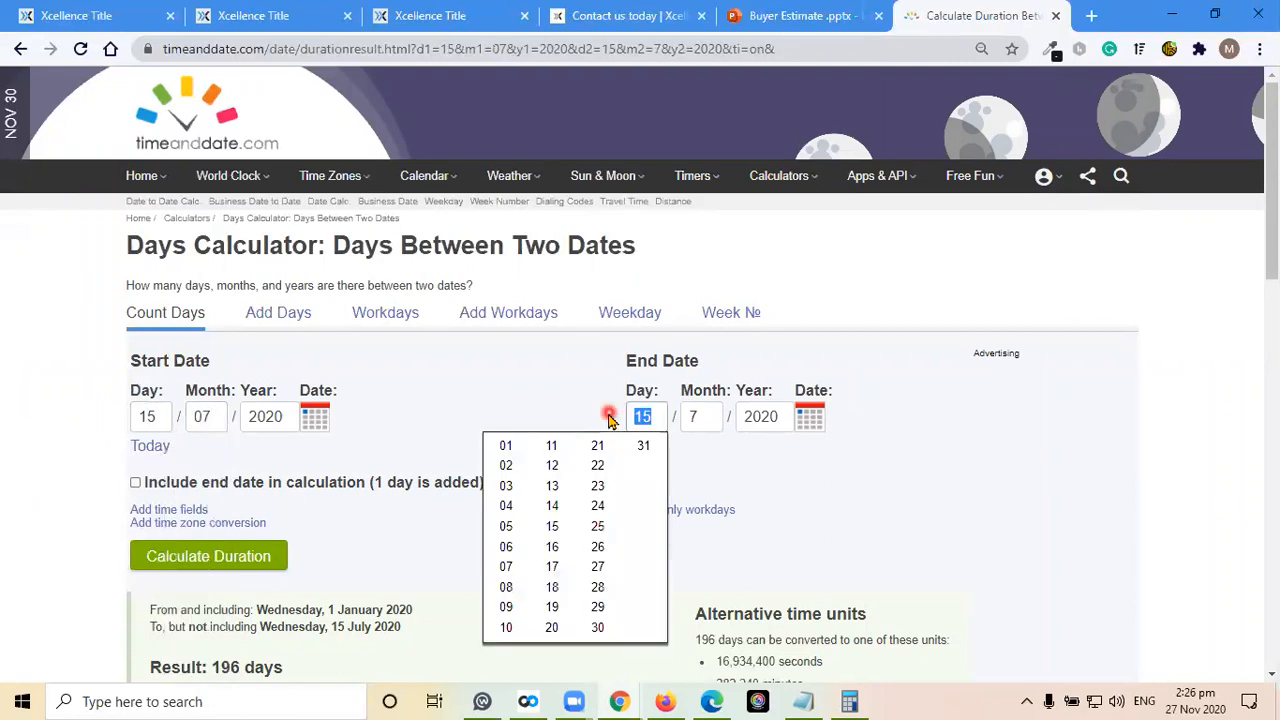
pyautogui.write('31')
pyautogui.press('Tab')
pyautogui.write('12')
pyautogui.click(1178, 432)
pyautogui.scroll(-2, 1180, 428)
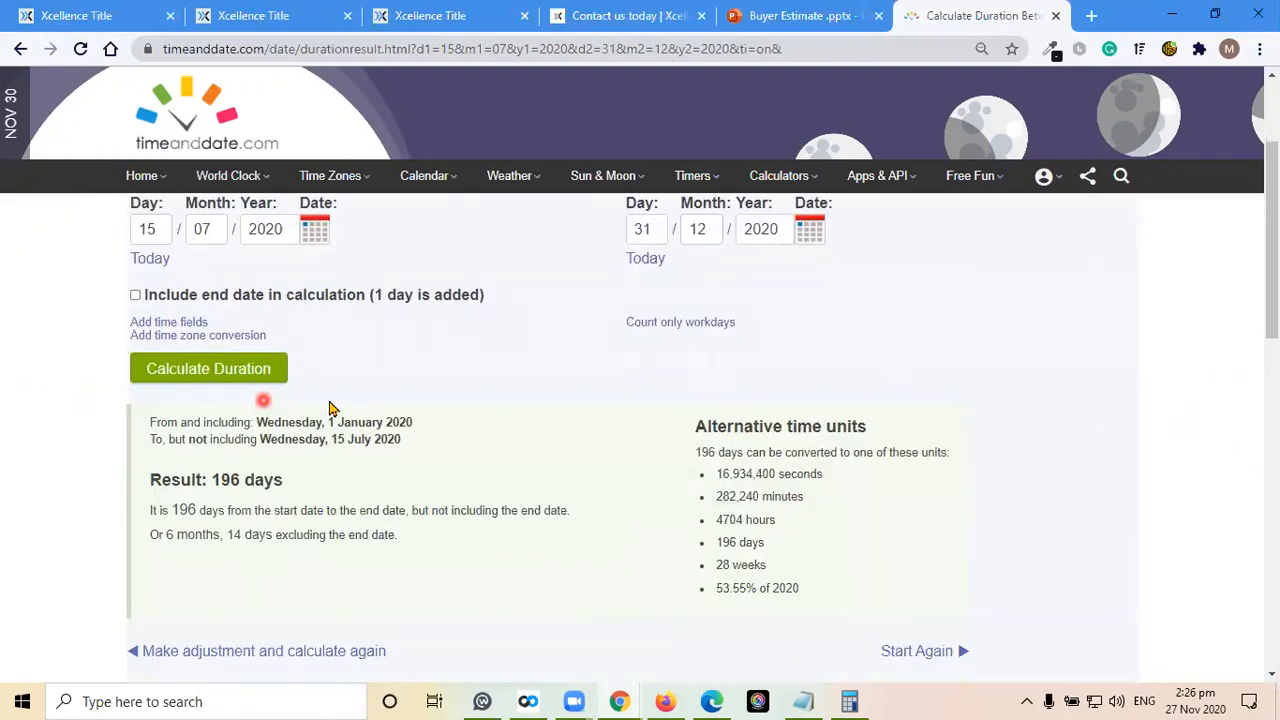
pyautogui.click(220, 376)
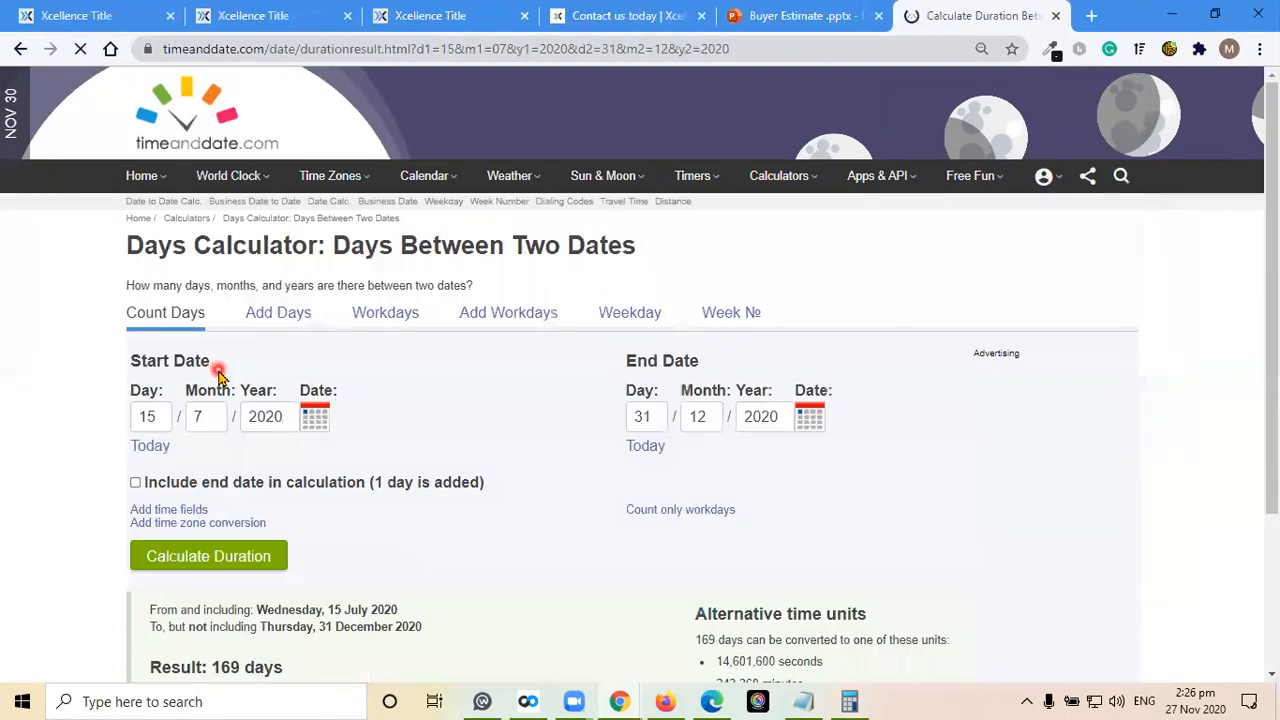
# Switch to the Windows Calculator, clear the previous calculation and divide the annual taxes of 3,600 by 365
pyautogui.click(52, 455)
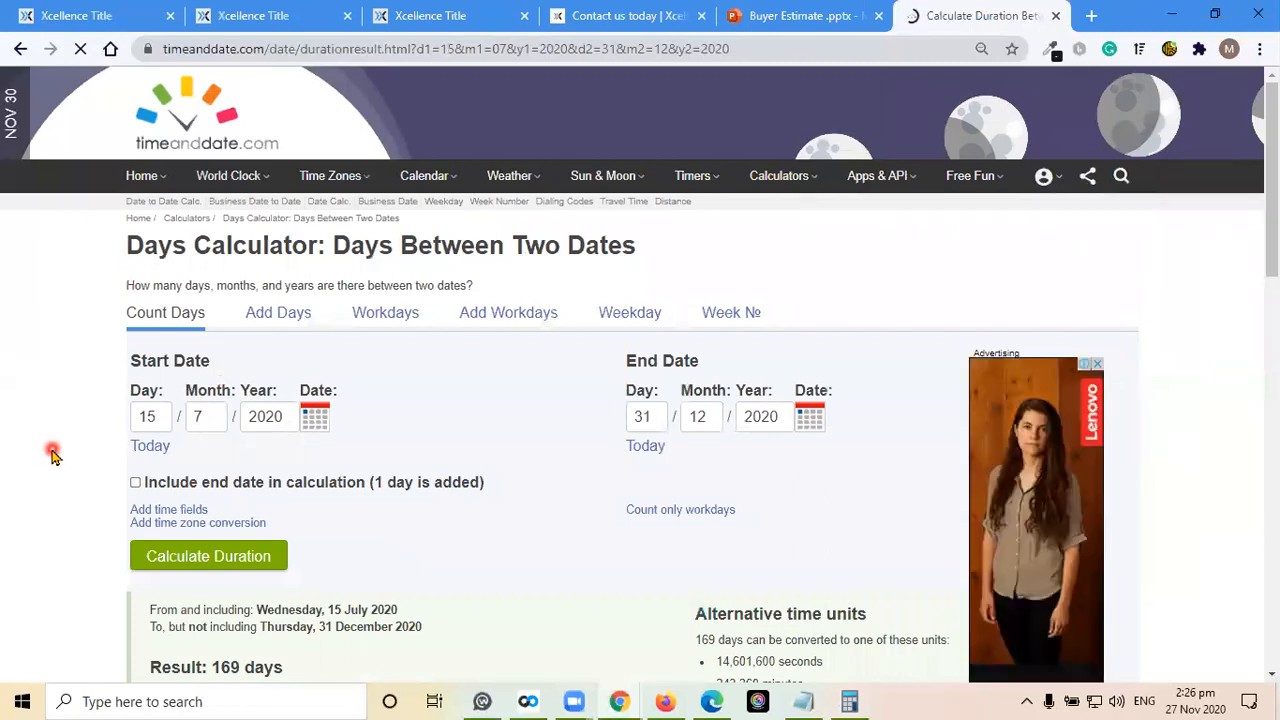
pyautogui.scroll(-2, 52, 455)
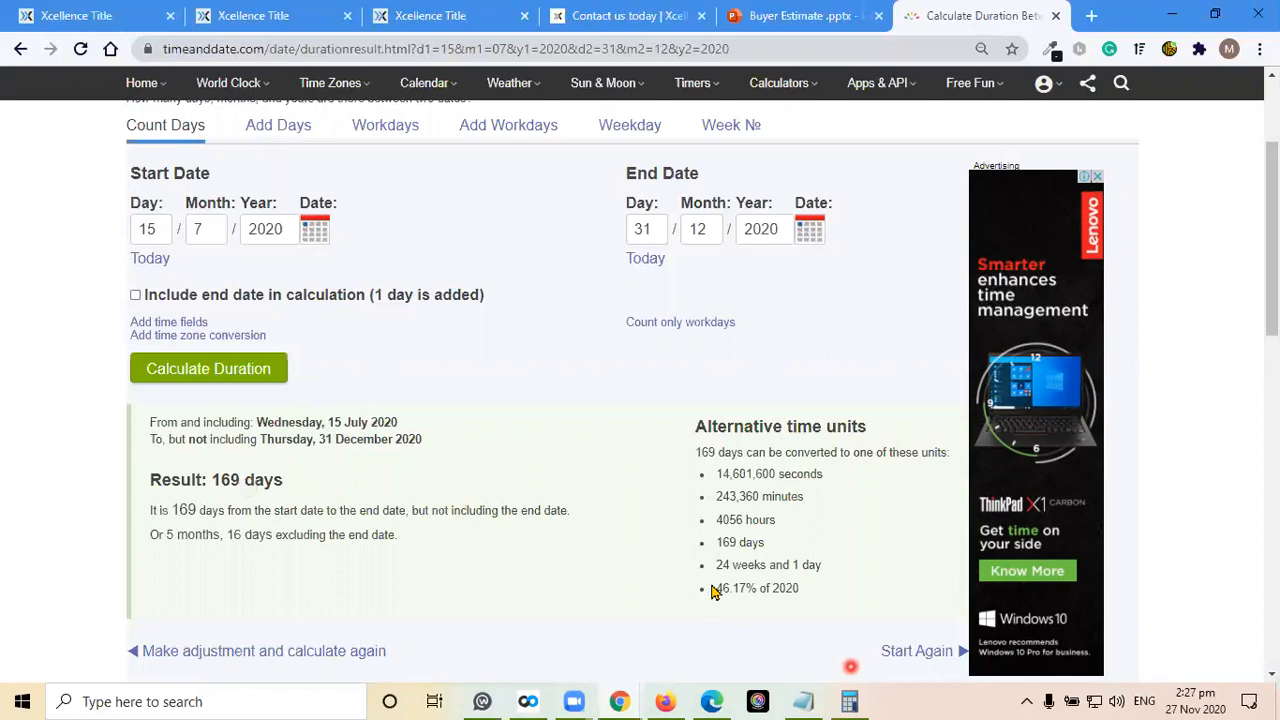
pyautogui.click(849, 701)
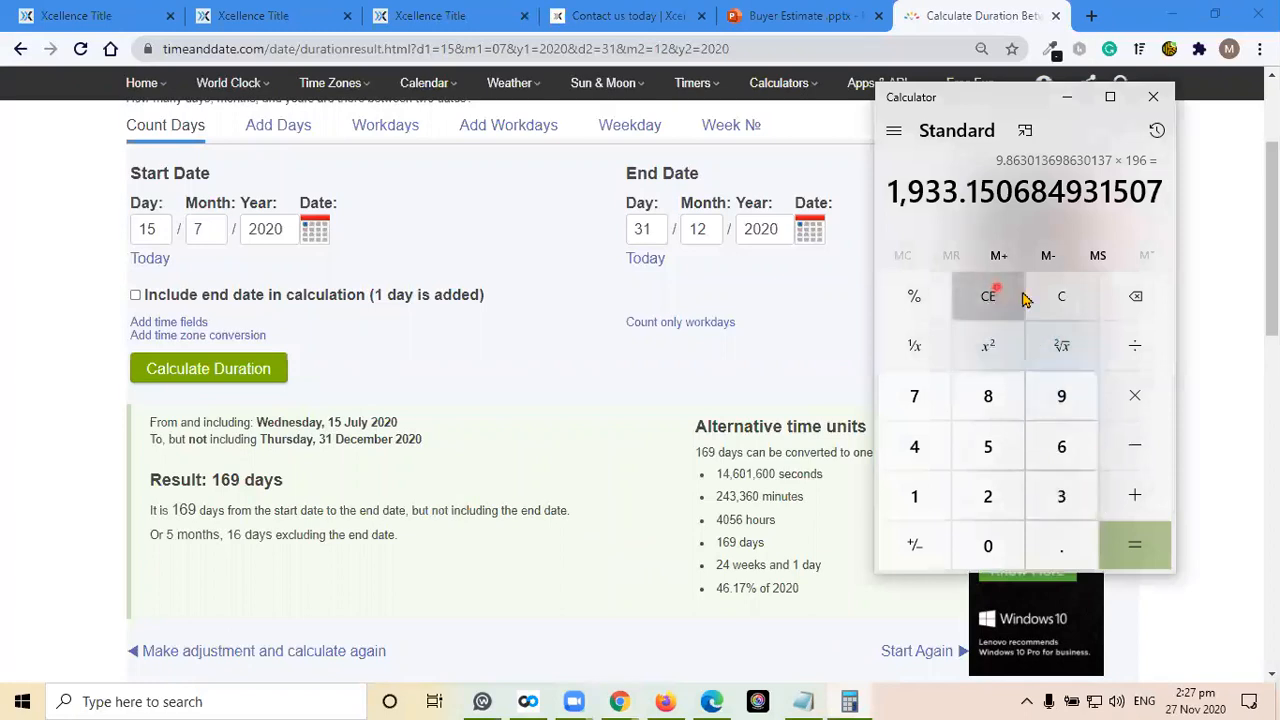
pyautogui.click(1057, 303)
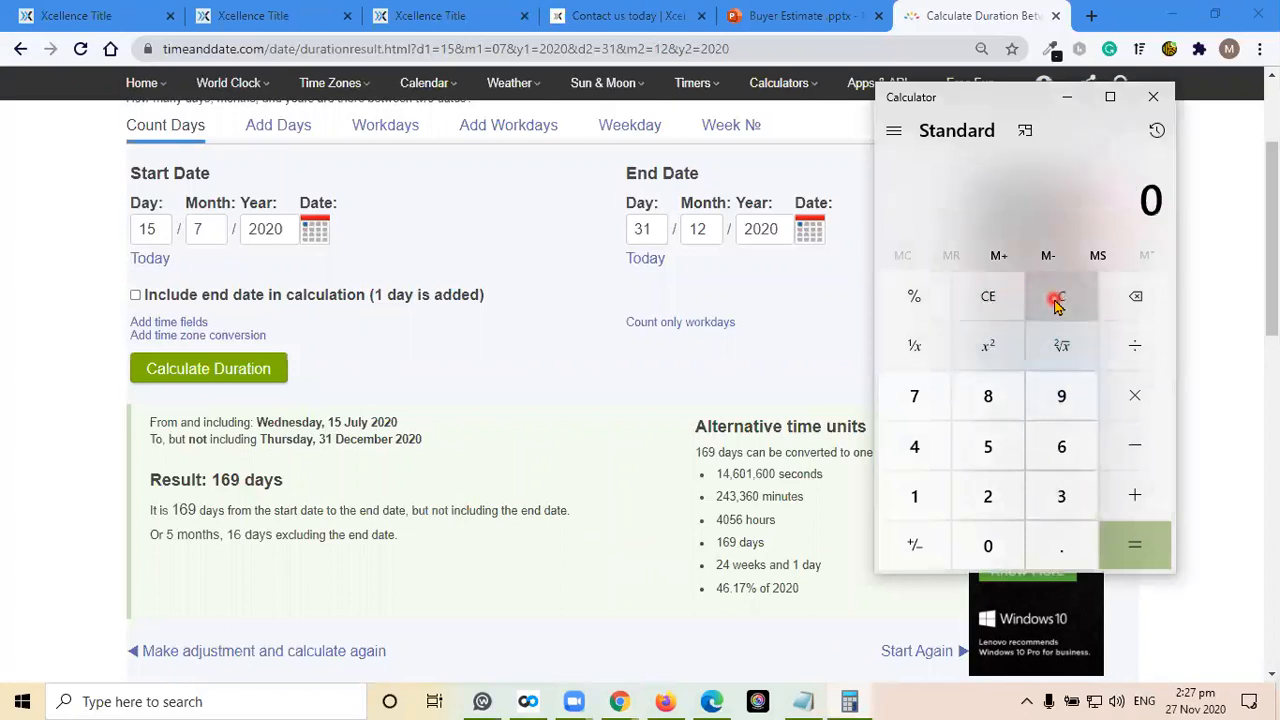
pyautogui.click(1061, 496)
pyautogui.click(1063, 450)
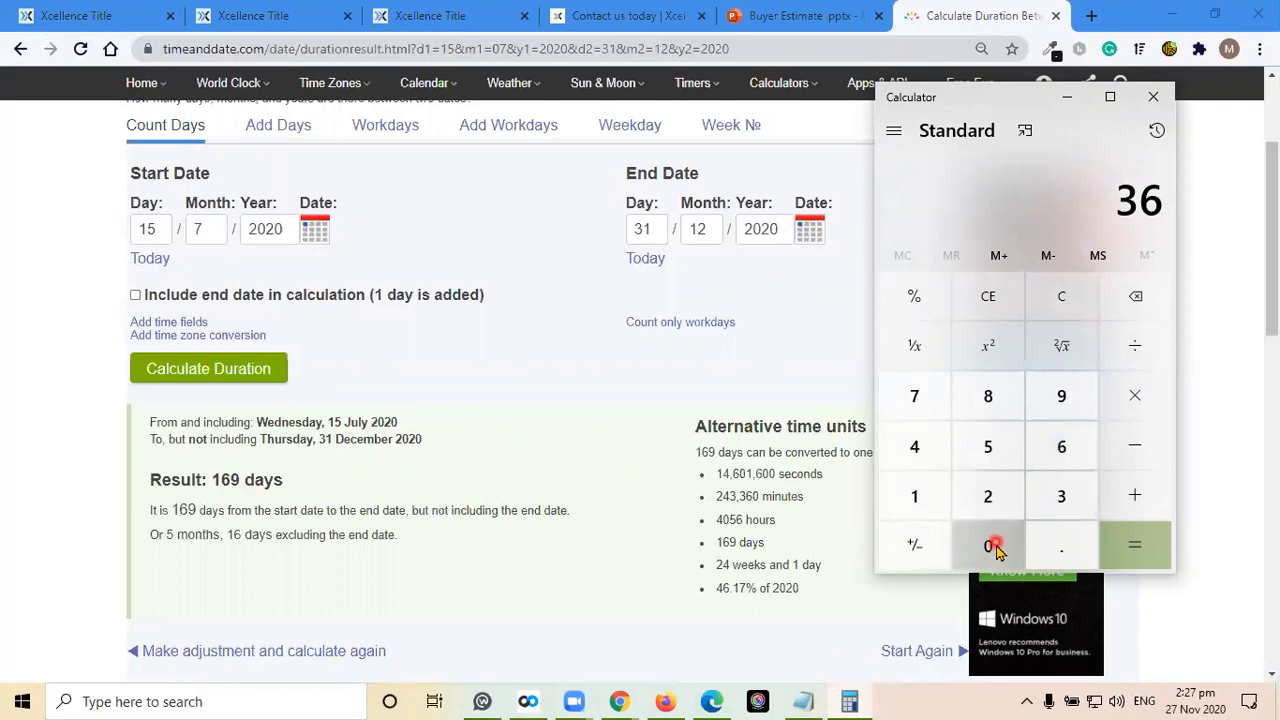
pyautogui.click(987, 552)
pyautogui.click(987, 552)
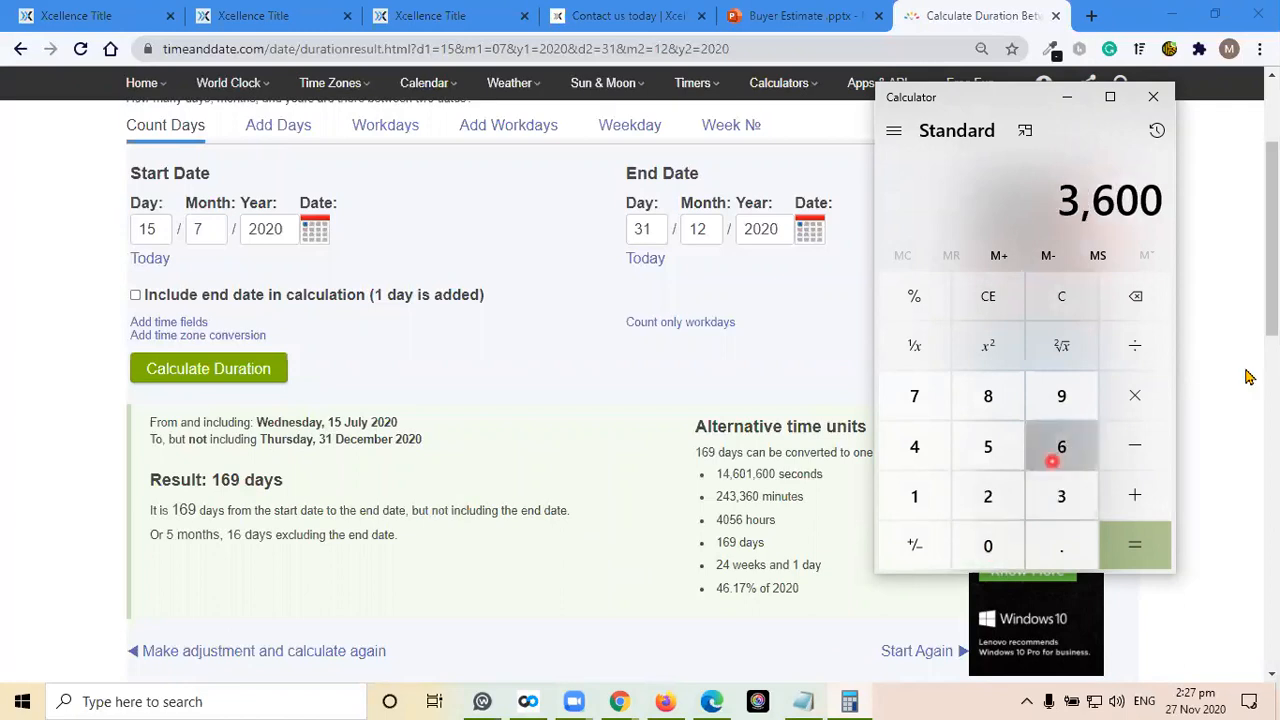
pyautogui.click(1131, 346)
pyautogui.click(1063, 492)
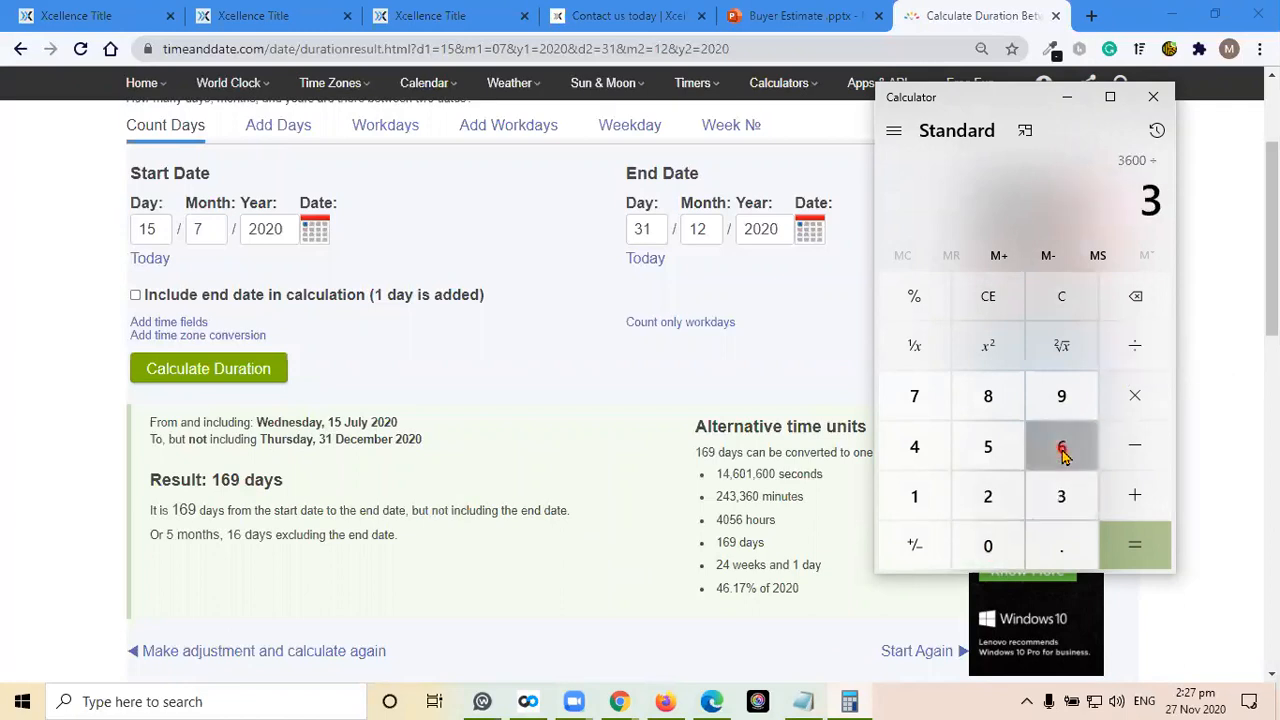
pyautogui.click(1063, 449)
pyautogui.click(987, 452)
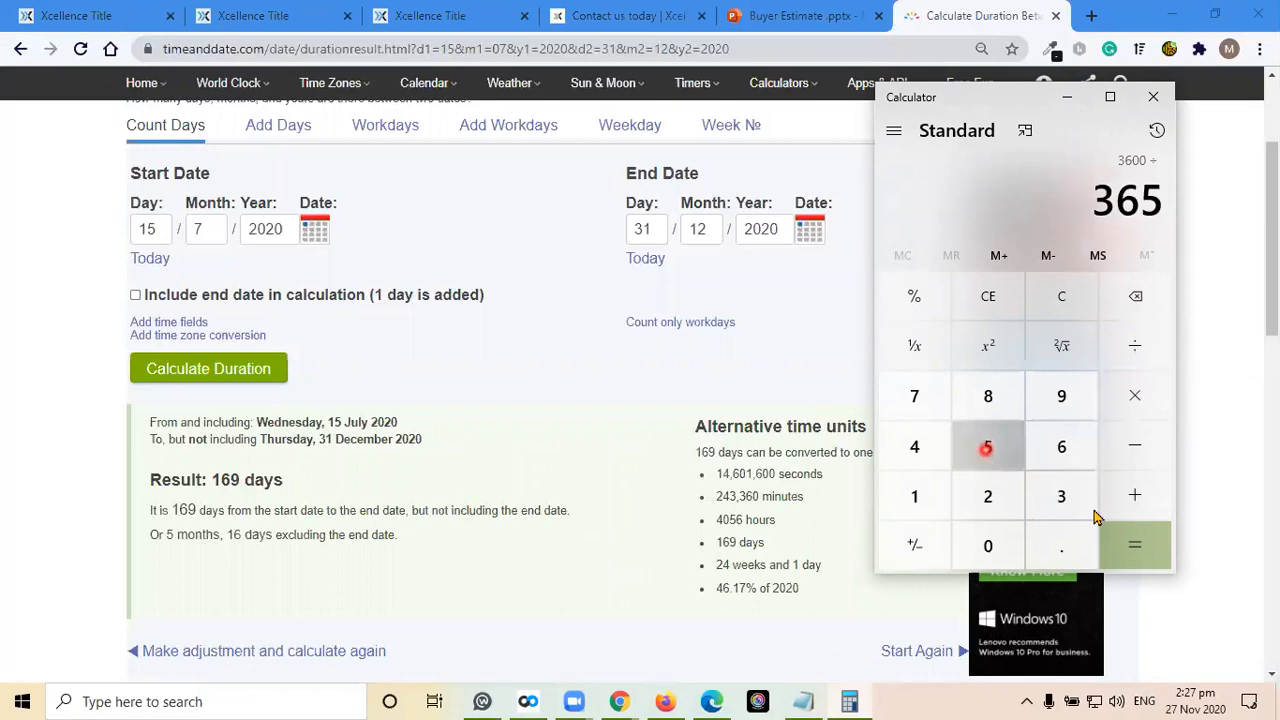
pyautogui.click(1135, 550)
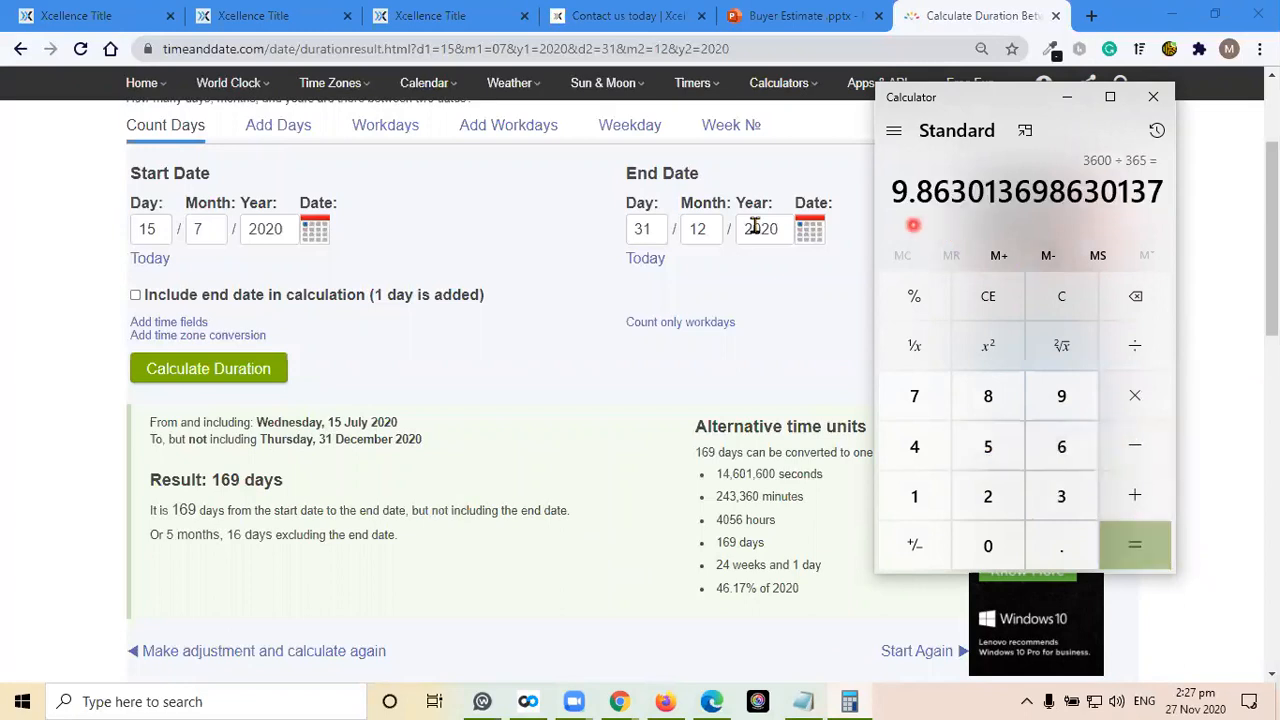
# Multiply the daily tax amount by 169 days
pyautogui.click(1135, 396)
pyautogui.click(914, 494)
pyautogui.click(1068, 447)
pyautogui.click(1063, 397)
pyautogui.click(1140, 544)
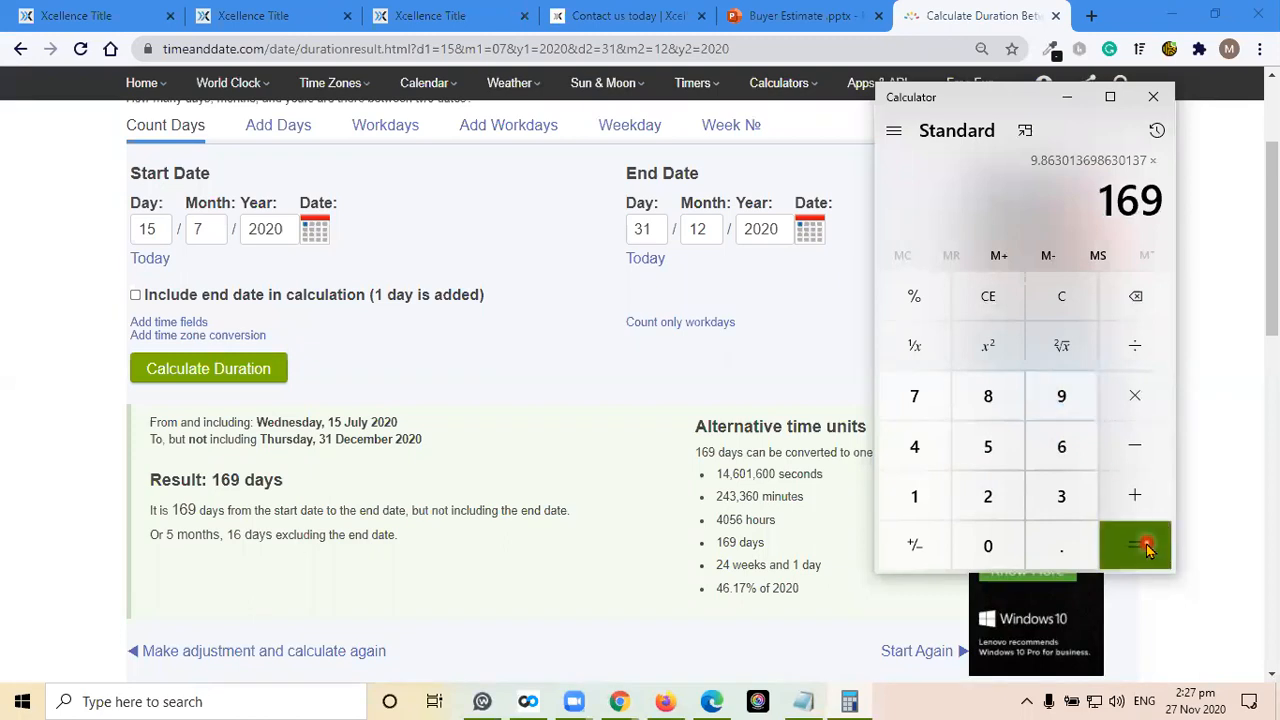
pyautogui.click(945, 232)
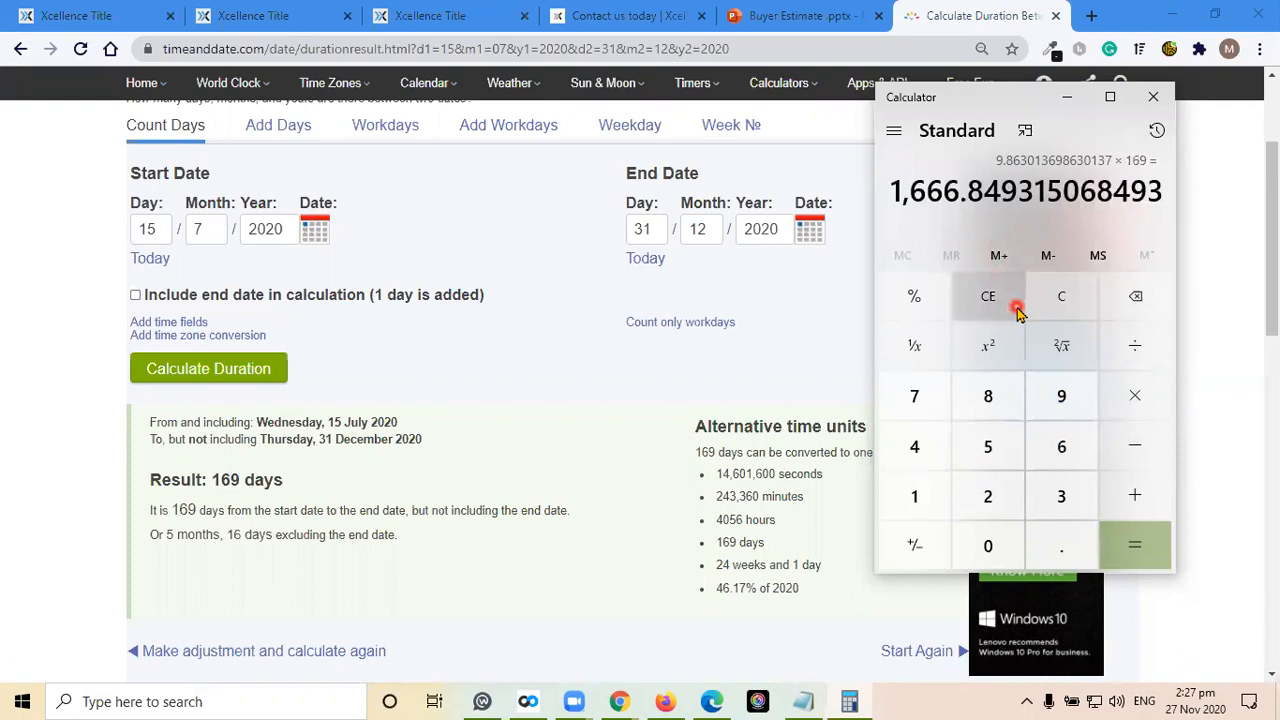
# Return to the Buyer Estimate form and set the number of months for County Taxes under Impounds to 4
pyautogui.click(68, 8)
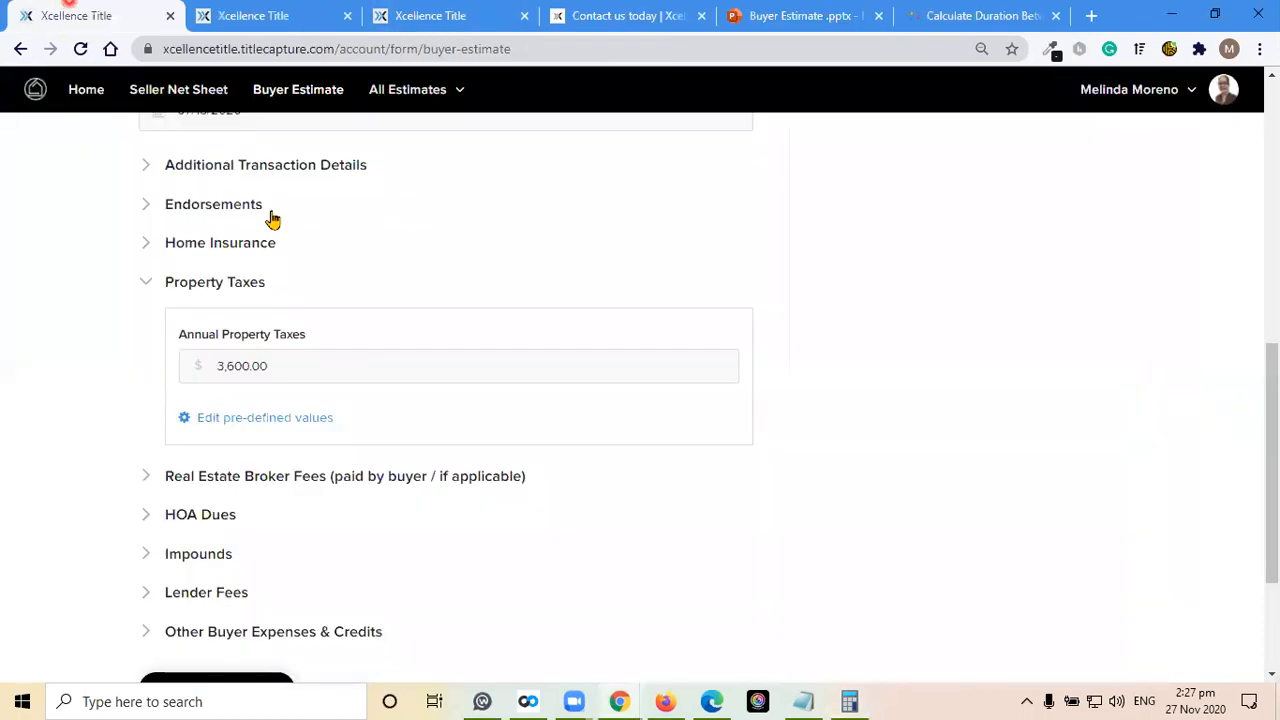
pyautogui.scroll(-1, 612, 470)
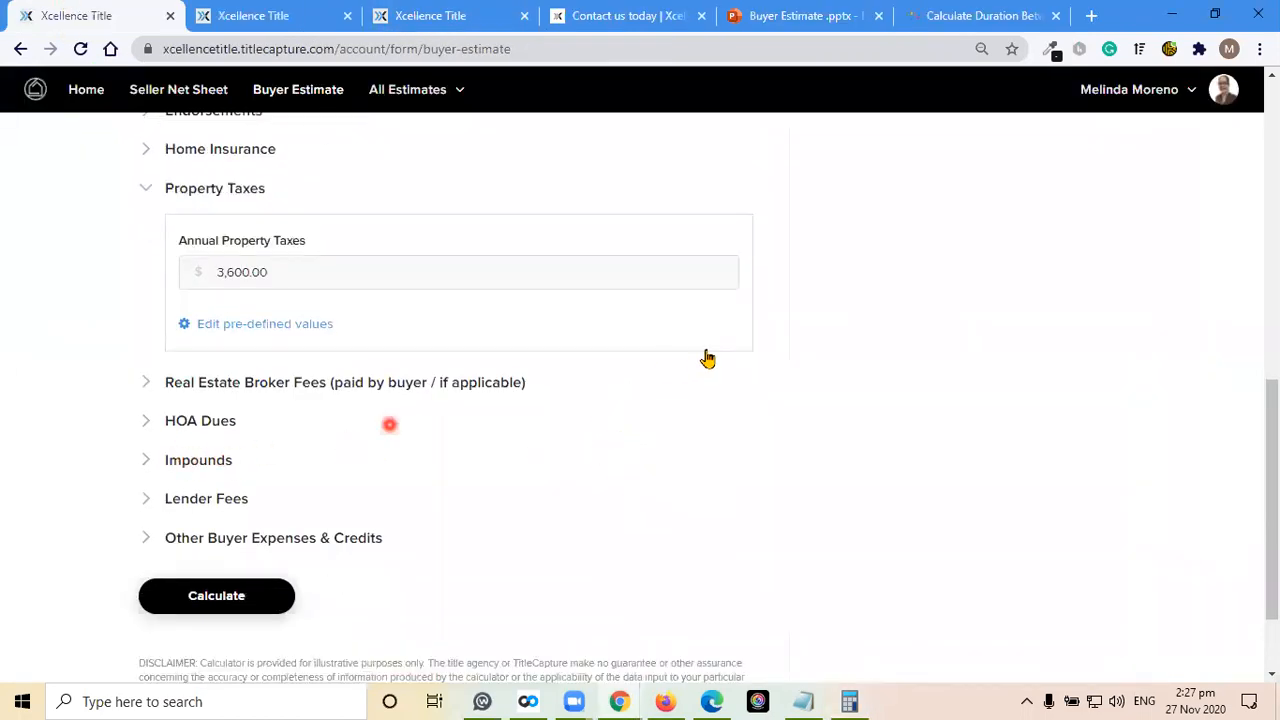
pyautogui.click(198, 460)
pyautogui.scroll(-3, 790, 336)
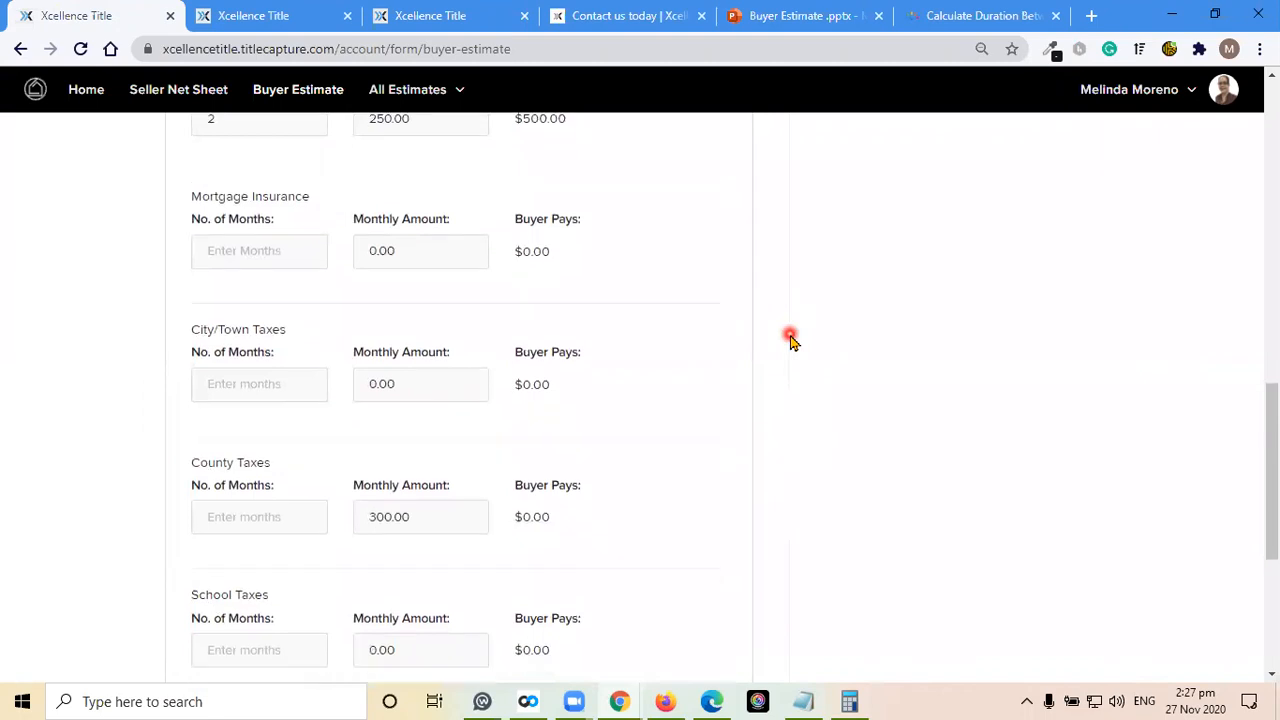
pyautogui.scroll(-2, 790, 338)
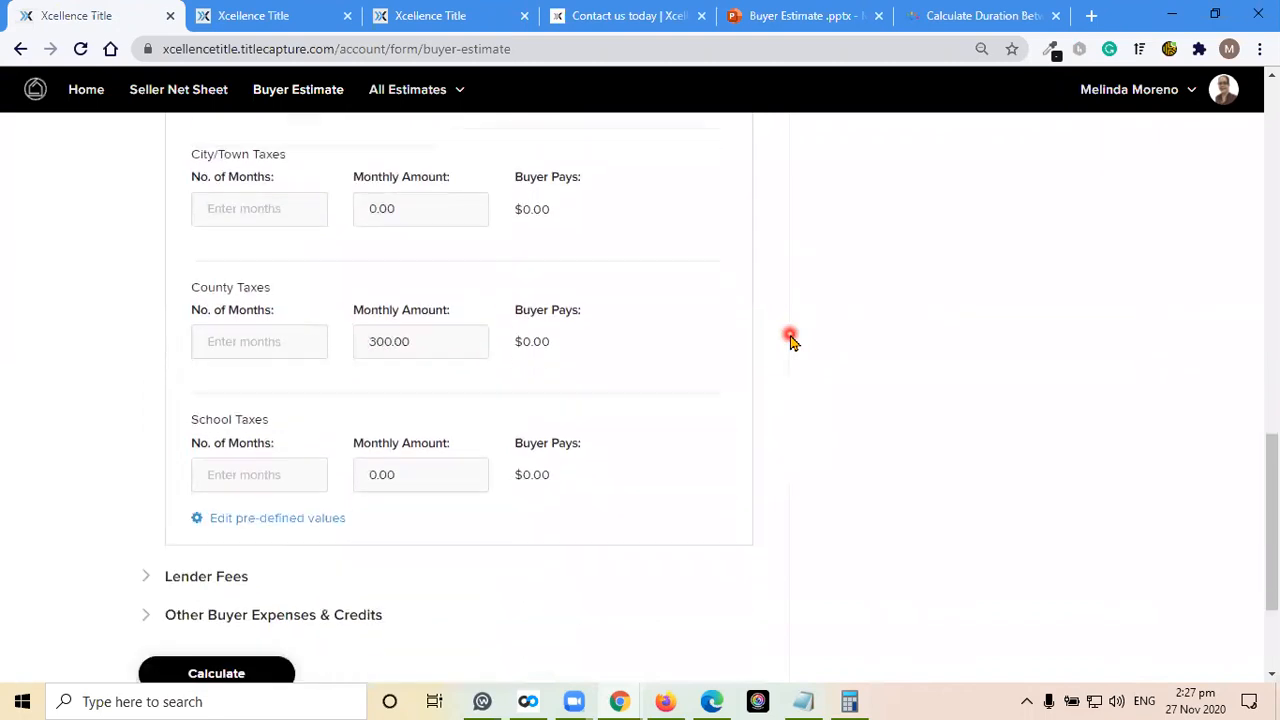
pyautogui.click(233, 345)
pyautogui.write('4')
# Check the Prepaids on Property Taxes slide in the Buyer Estimate presentation, and compare it with the form's impound entries
pyautogui.click(780, 8)
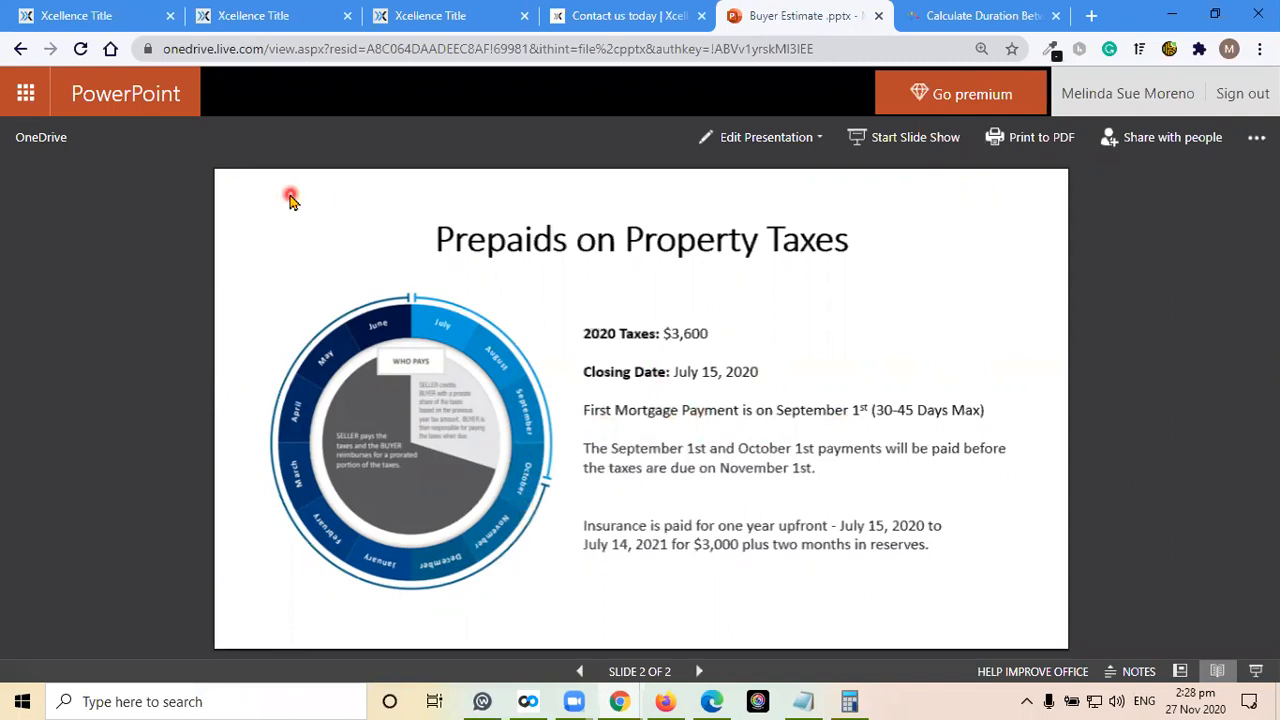
pyautogui.click(66, 15)
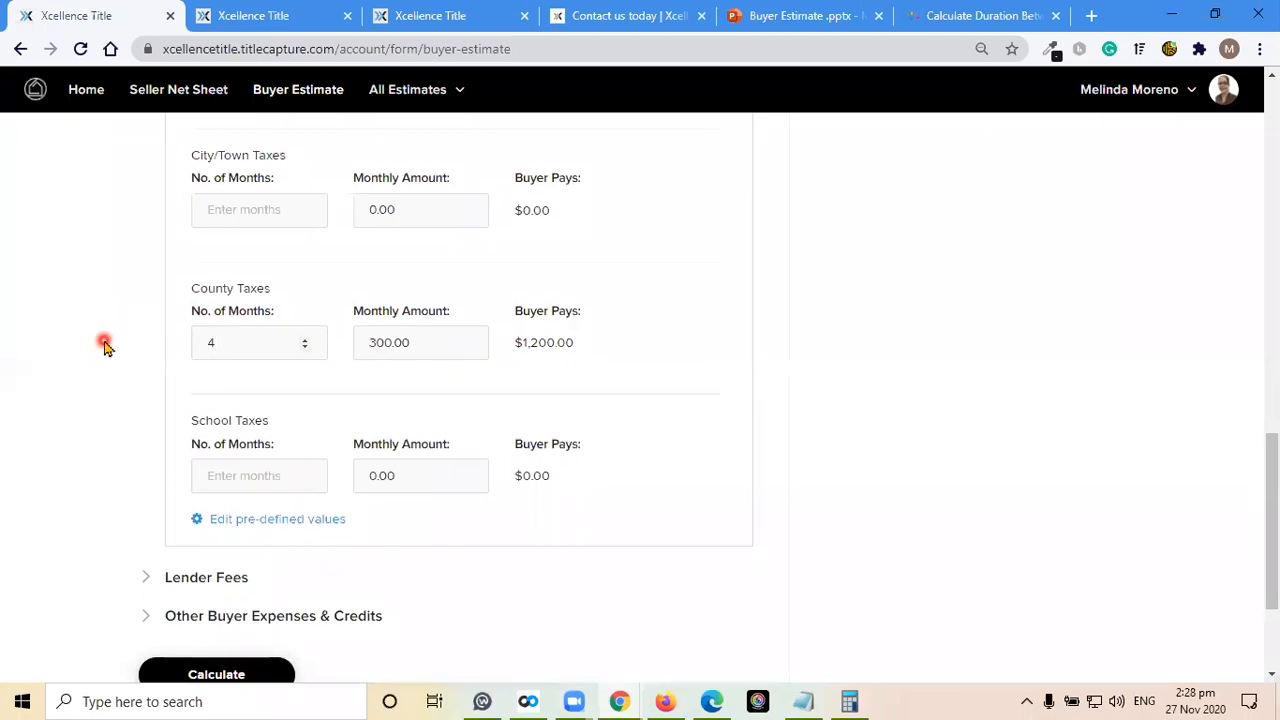
pyautogui.scroll(3, 106, 346)
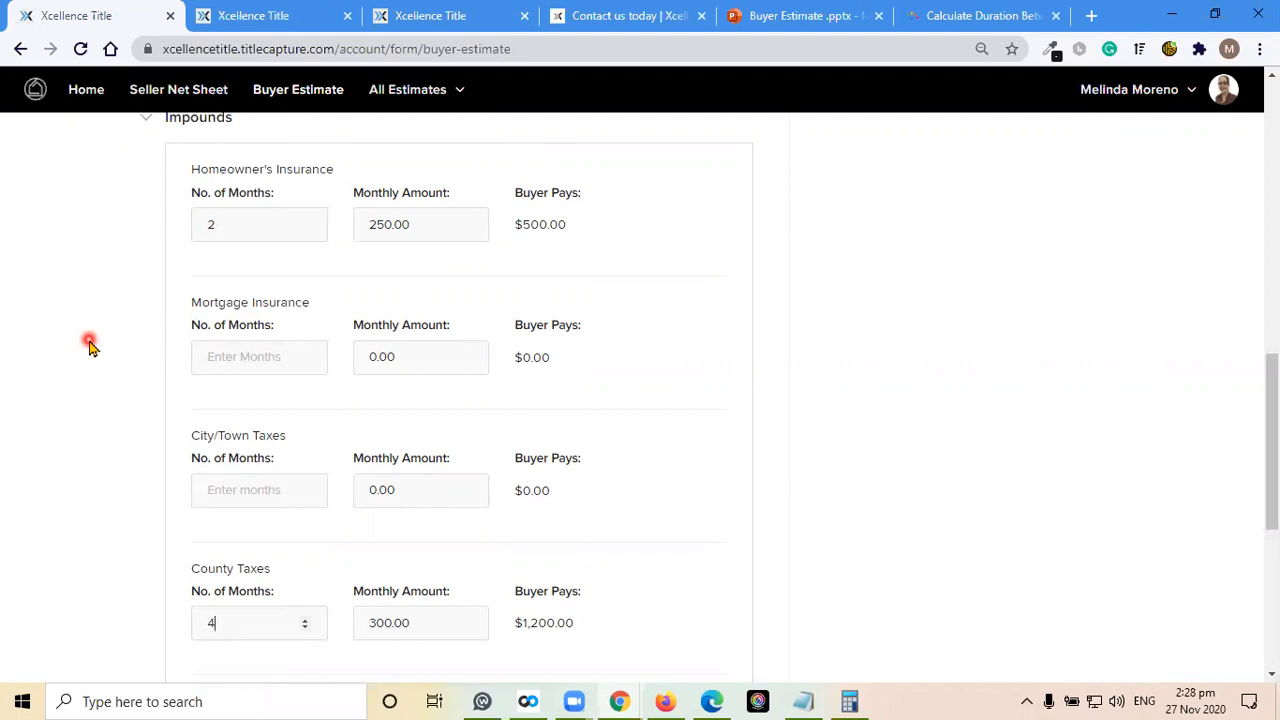
pyautogui.scroll(-5, 90, 345)
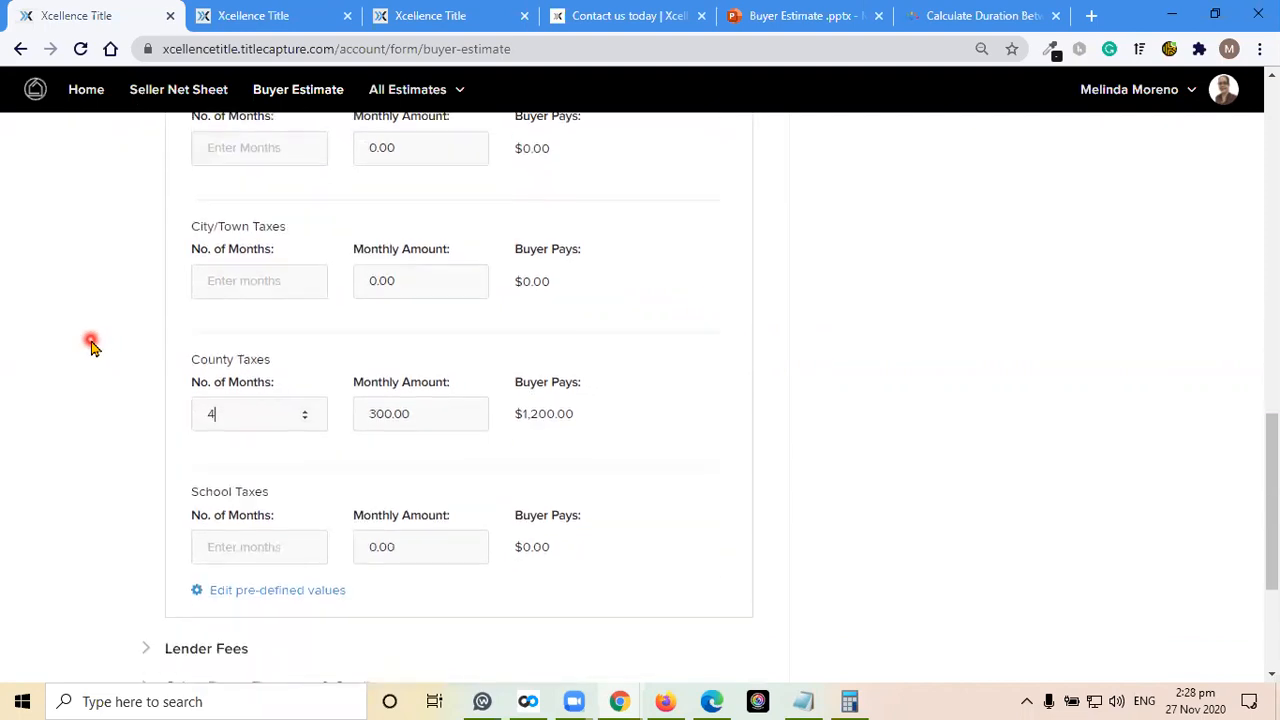
# Go through the Lender Fees and Other Buyer Expenses & Credits sections, and calculate the buyer estimate
pyautogui.click(203, 390)
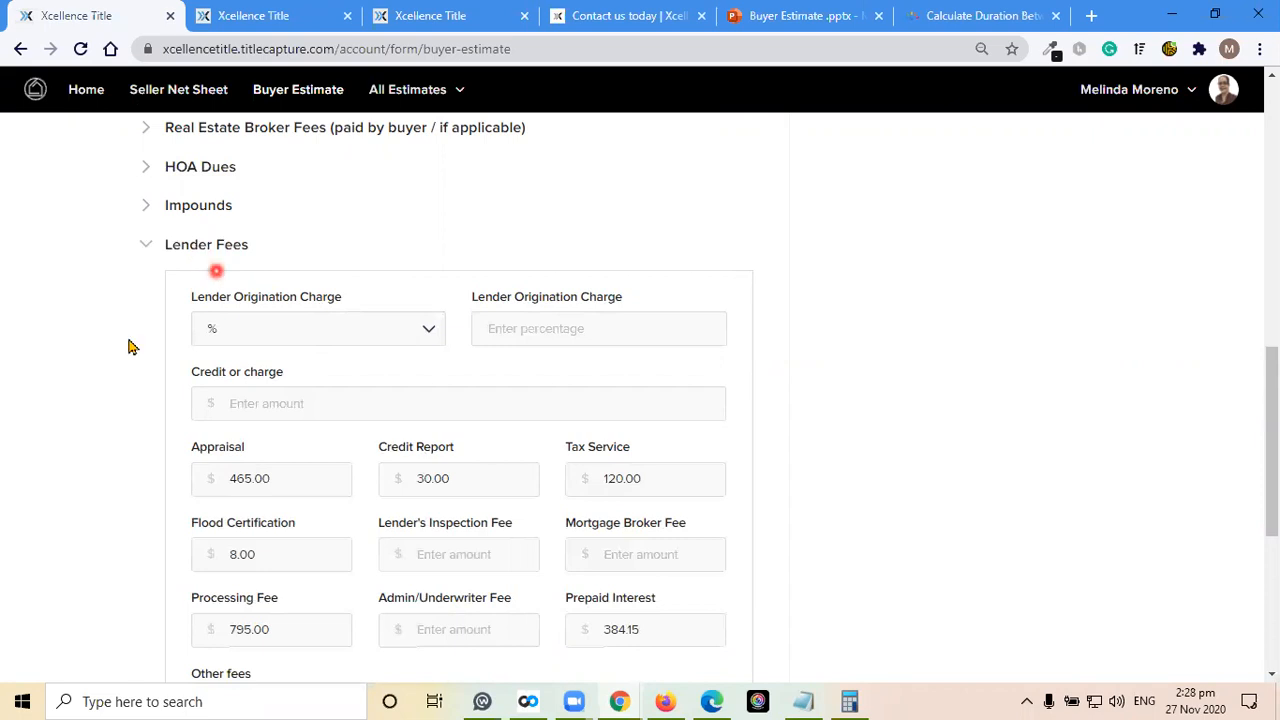
pyautogui.scroll(-2, 106, 346)
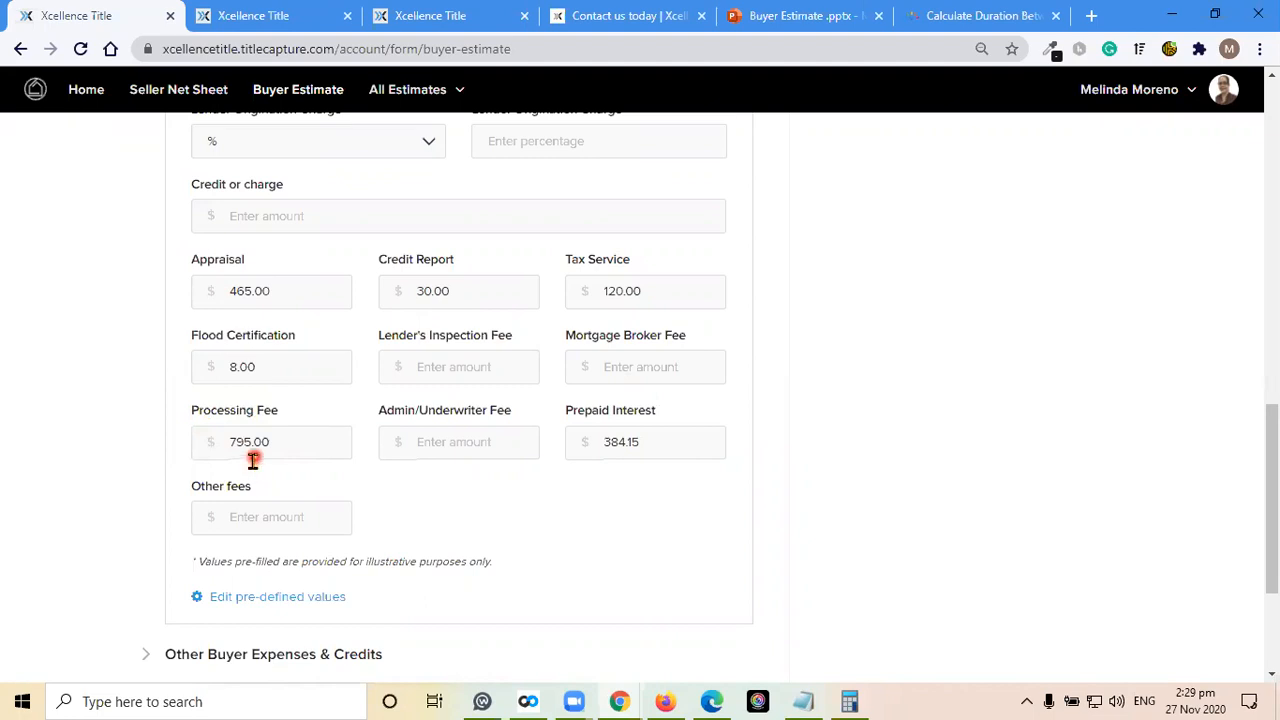
pyautogui.scroll(-2, 150, 474)
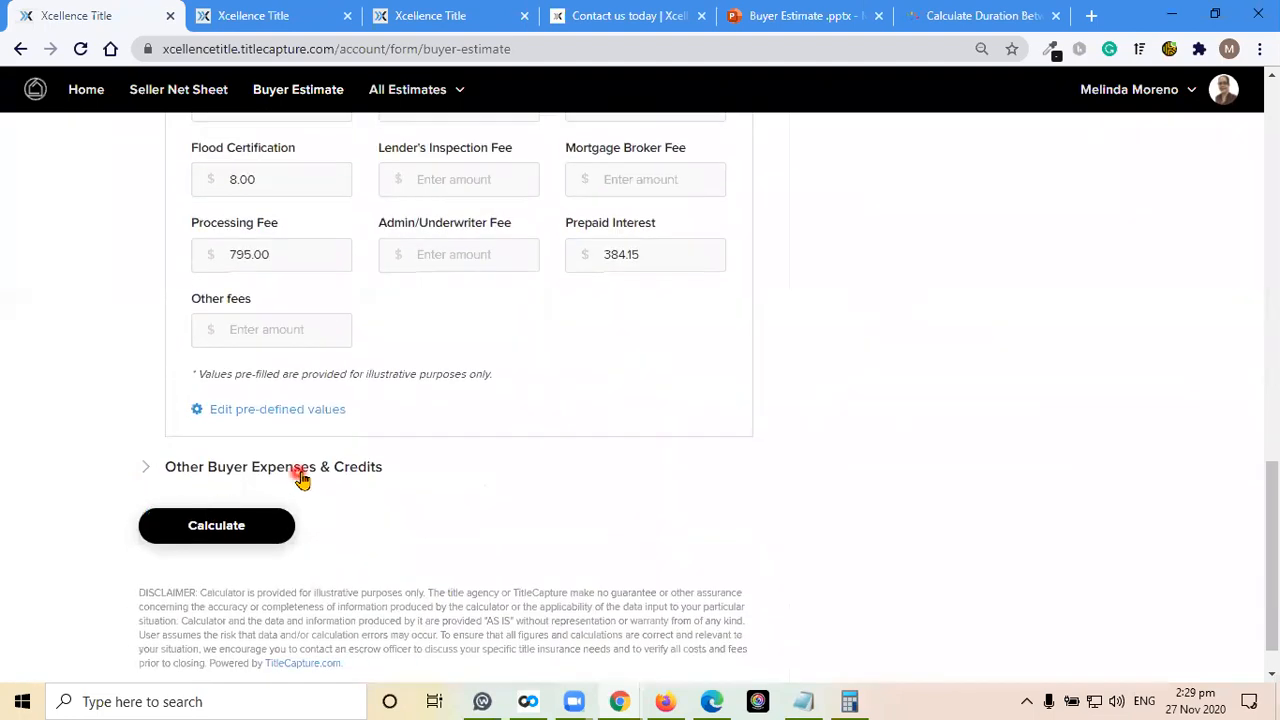
pyautogui.click(214, 462)
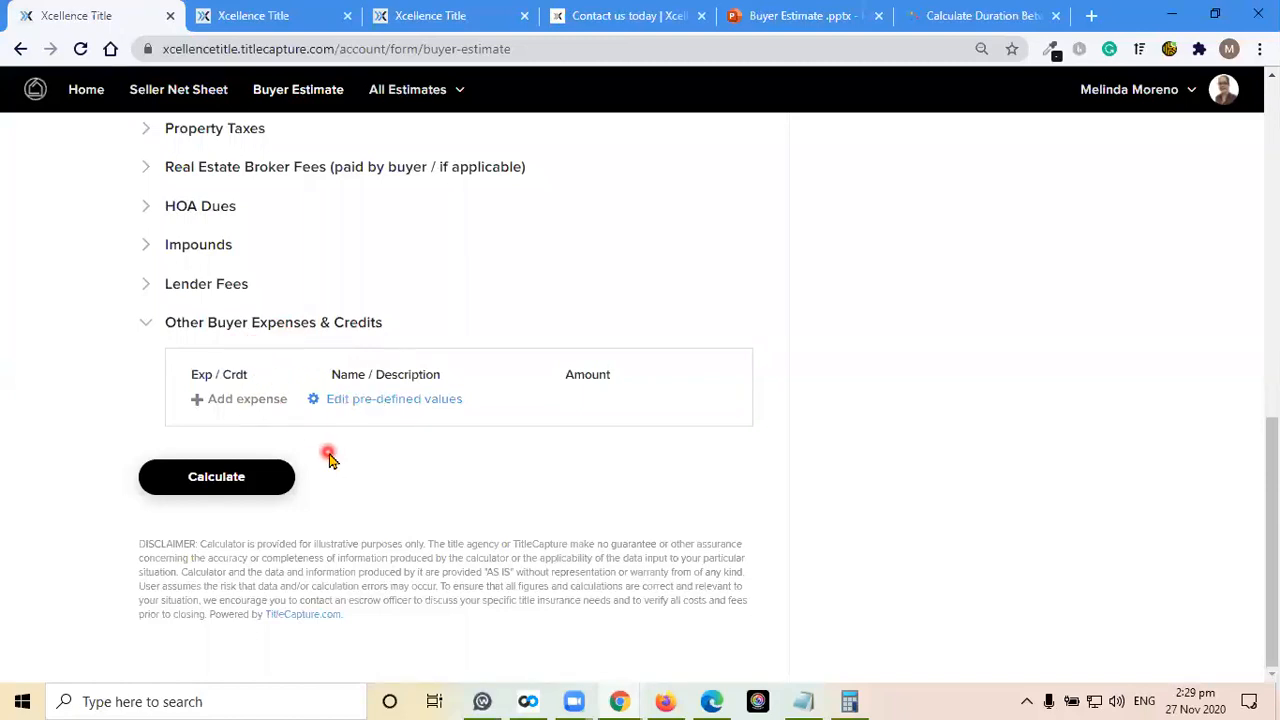
pyautogui.click(282, 479)
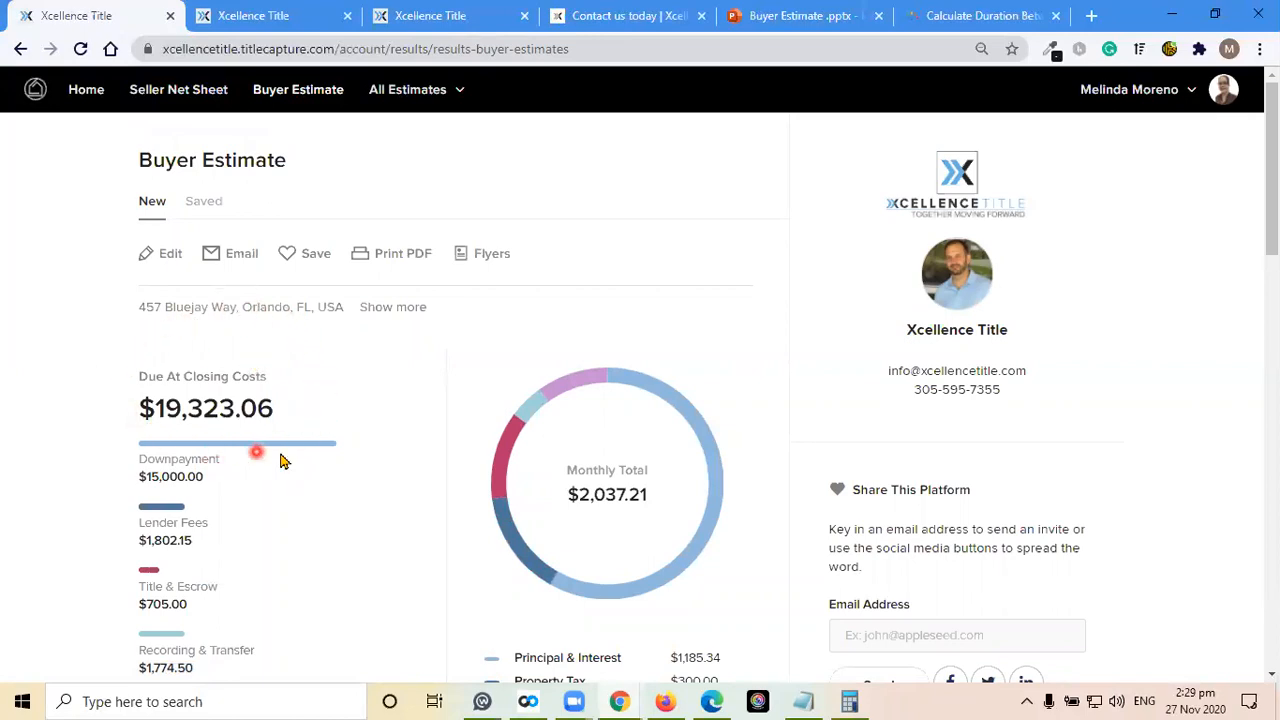
# Review the estimate's closing costs, monthly payments and full Due At Closing Breakdown, including property taxes, HOA dues and impounds
pyautogui.scroll(-1, 403, 494)
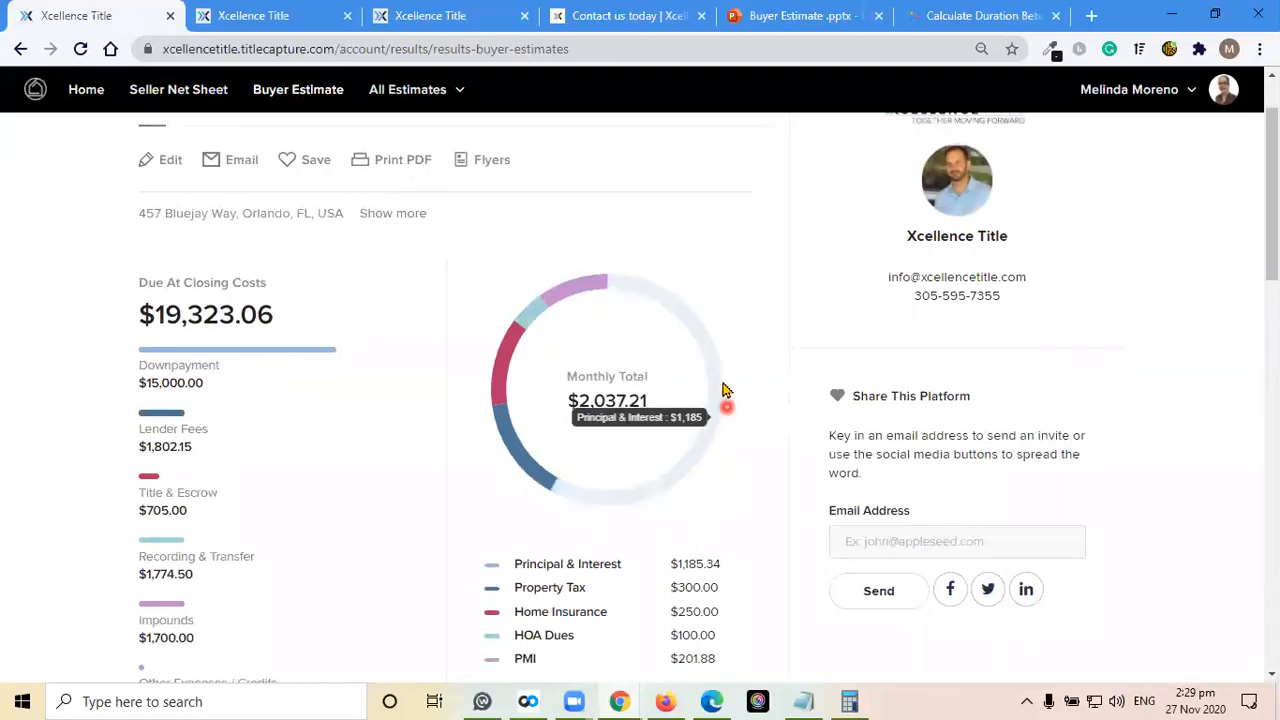
pyautogui.scroll(-2, 683, 427)
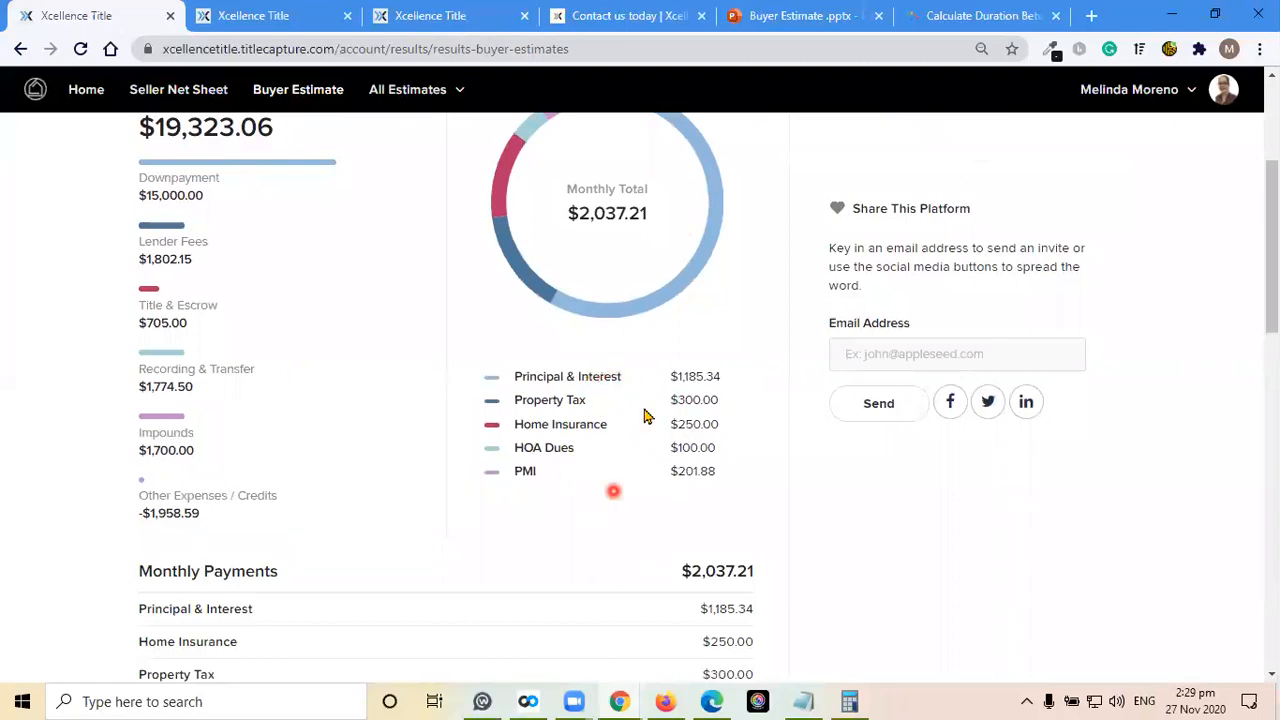
pyautogui.scroll(1, 400, 292)
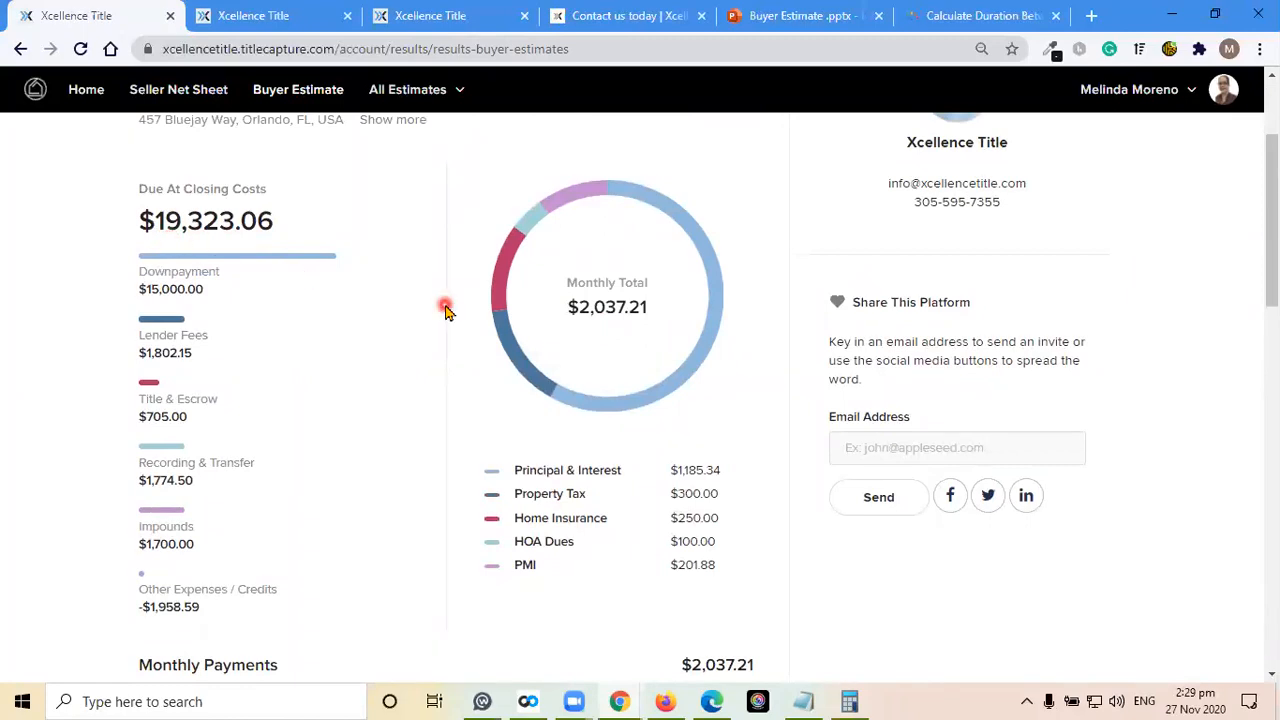
pyautogui.scroll(-6, 445, 310)
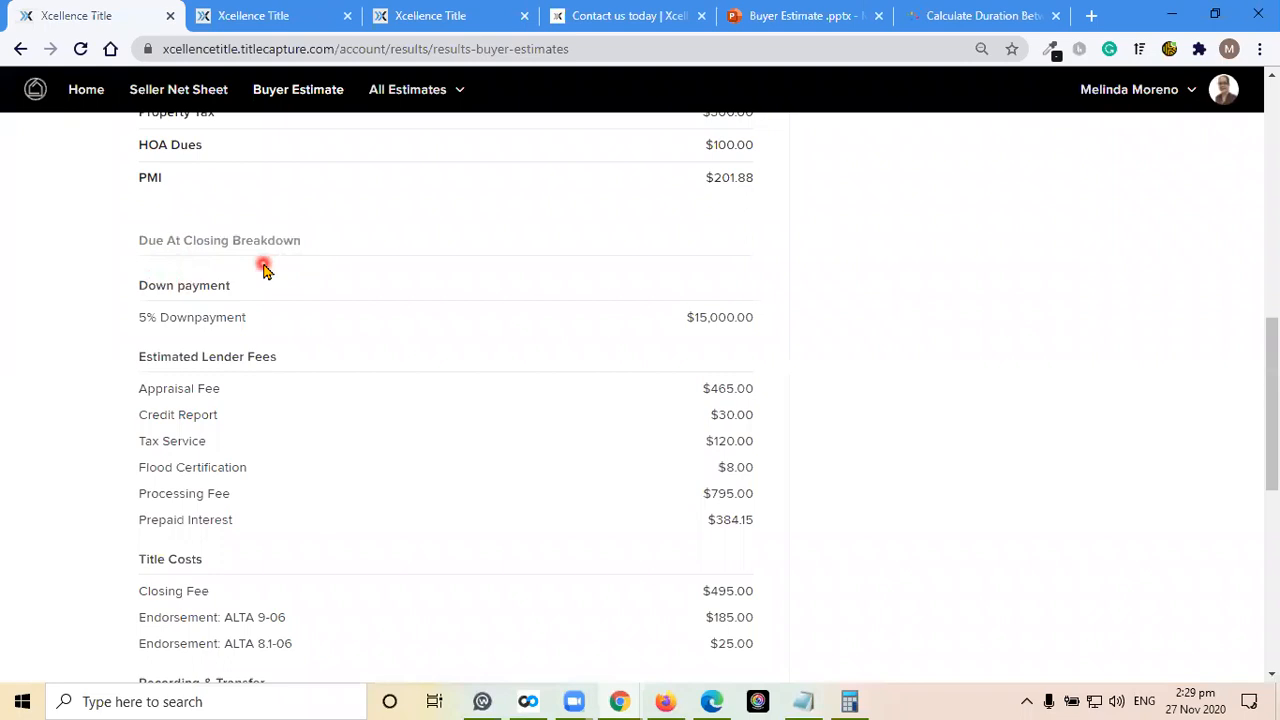
pyautogui.scroll(-5, 443, 414)
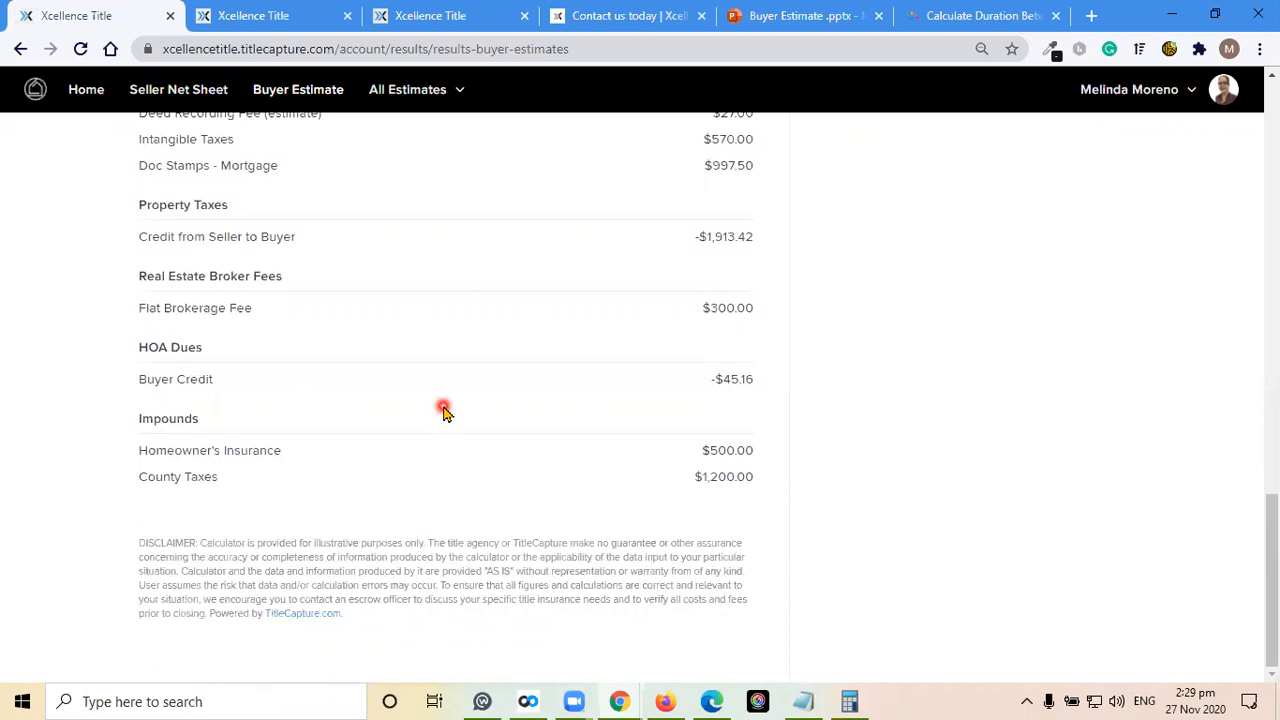
pyautogui.scroll(11, 443, 414)
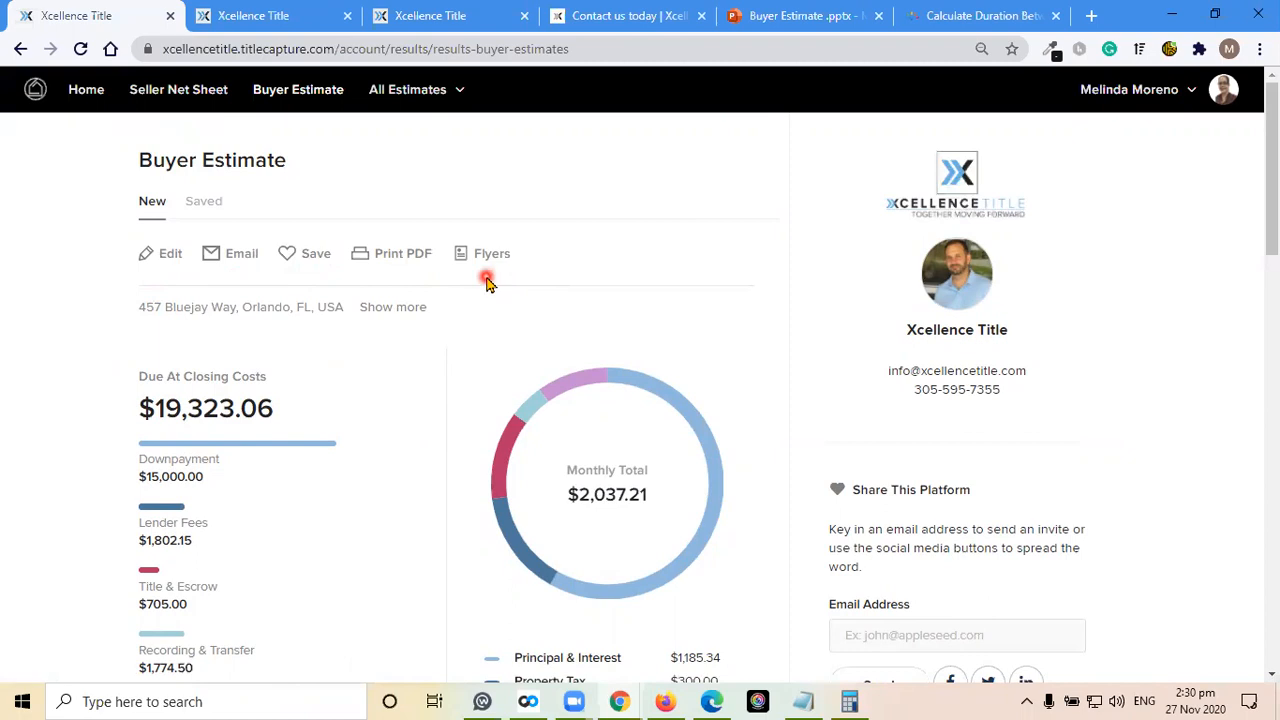
# Export the Buyer Estimate as a PDF, and open the downloaded file to review its summary and cost breakdown
pyautogui.click(394, 256)
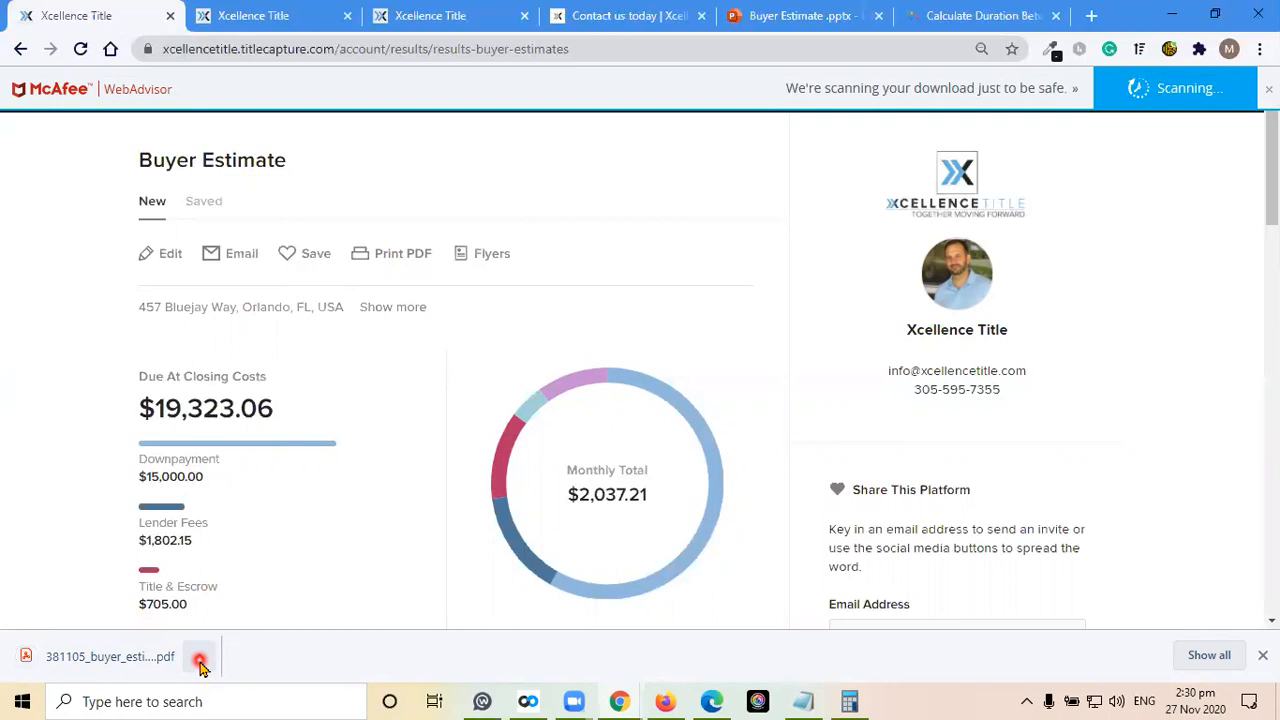
pyautogui.click(200, 660)
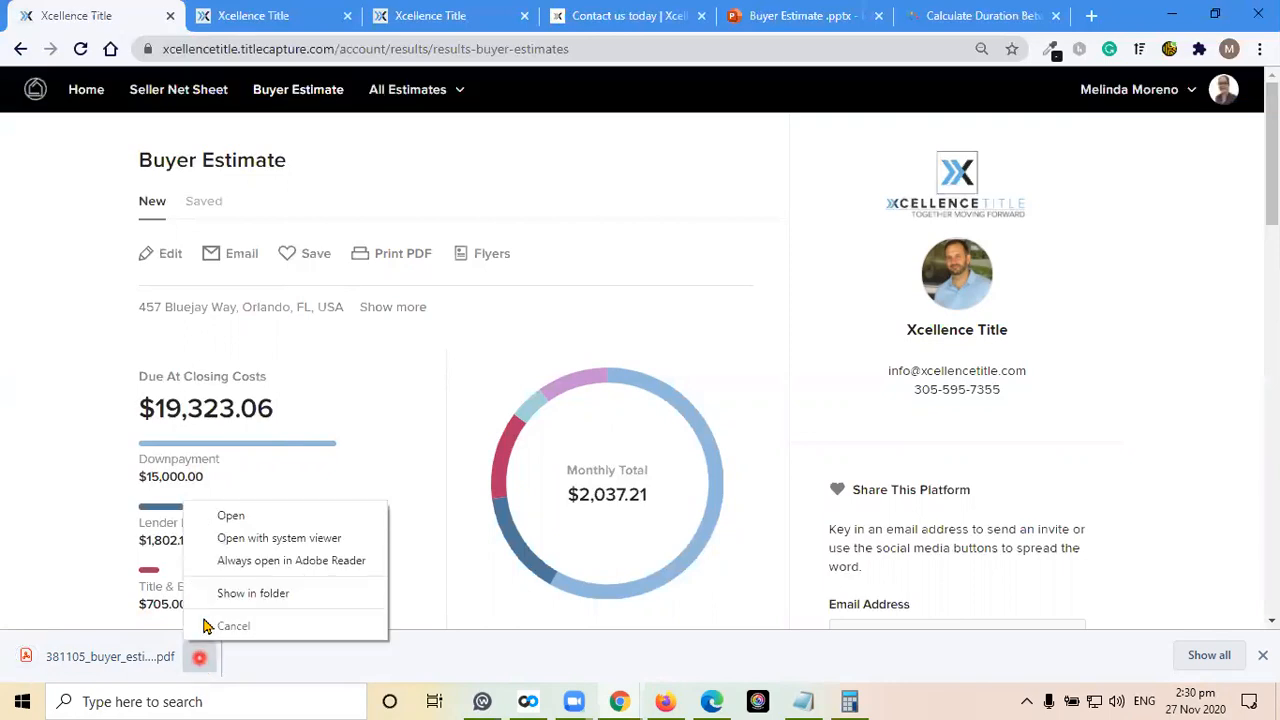
pyautogui.click(229, 517)
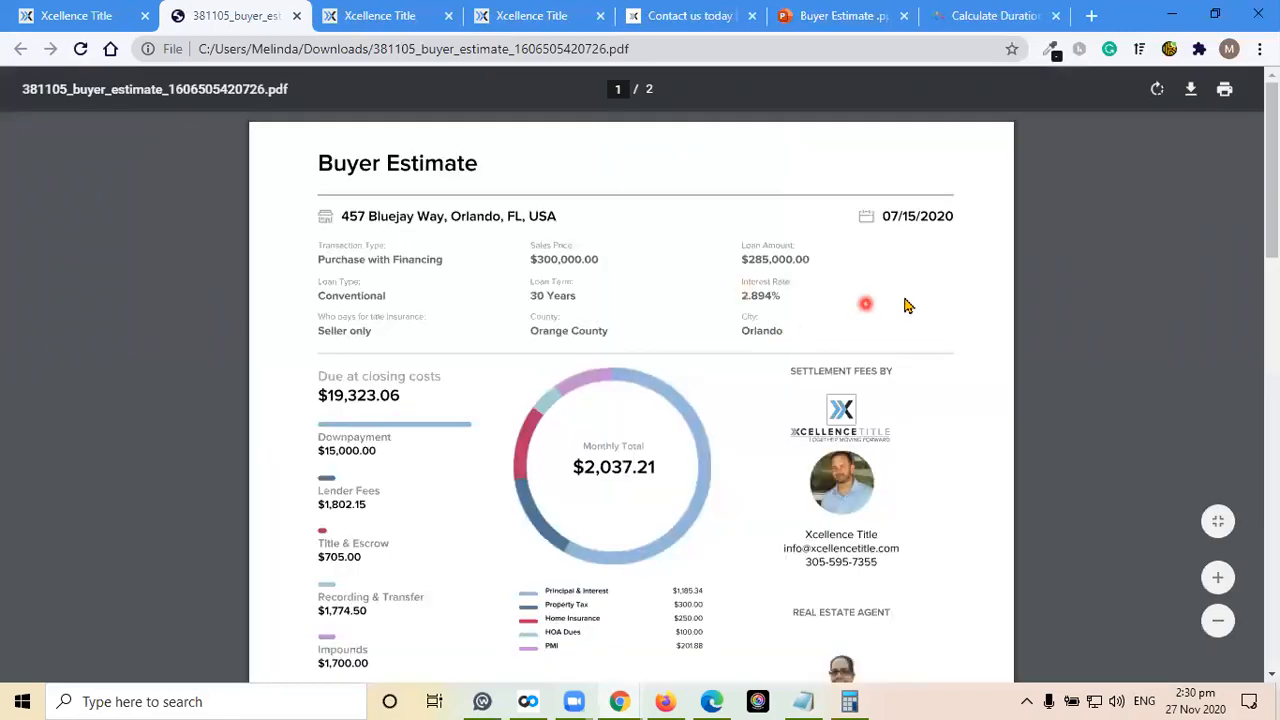
pyautogui.scroll(-1, 1012, 294)
pyautogui.scroll(-4, 630, 343)
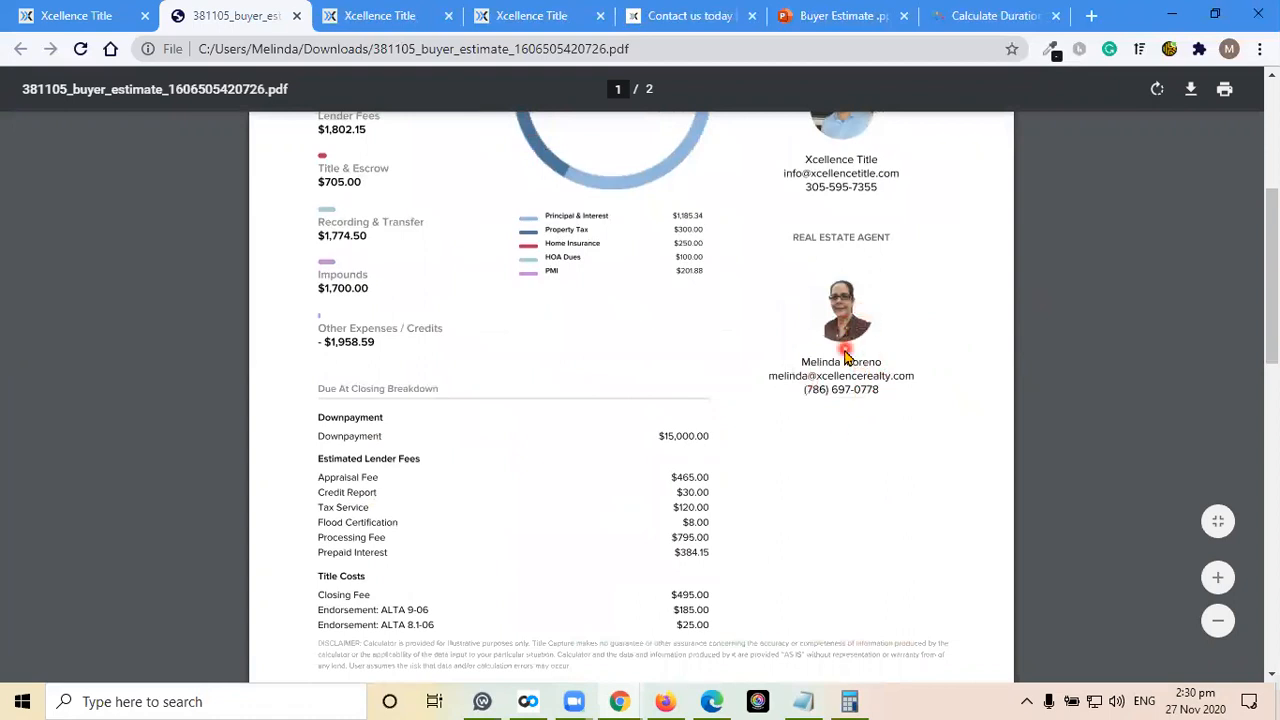
pyautogui.scroll(5, 843, 350)
# Go to the Xcellence Realty contact page and review the Agent Support Contact Info, from phone and email support to Zoom and chat options
pyautogui.click(673, 10)
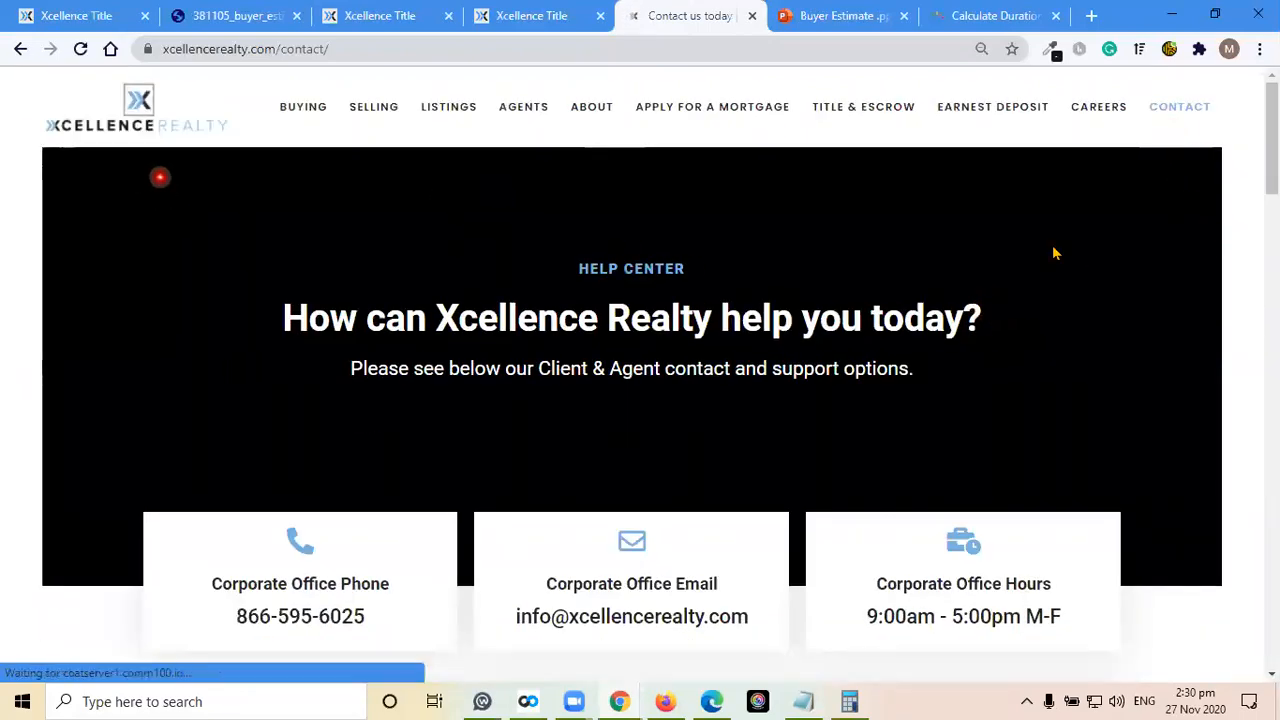
pyautogui.scroll(-5, 1234, 275)
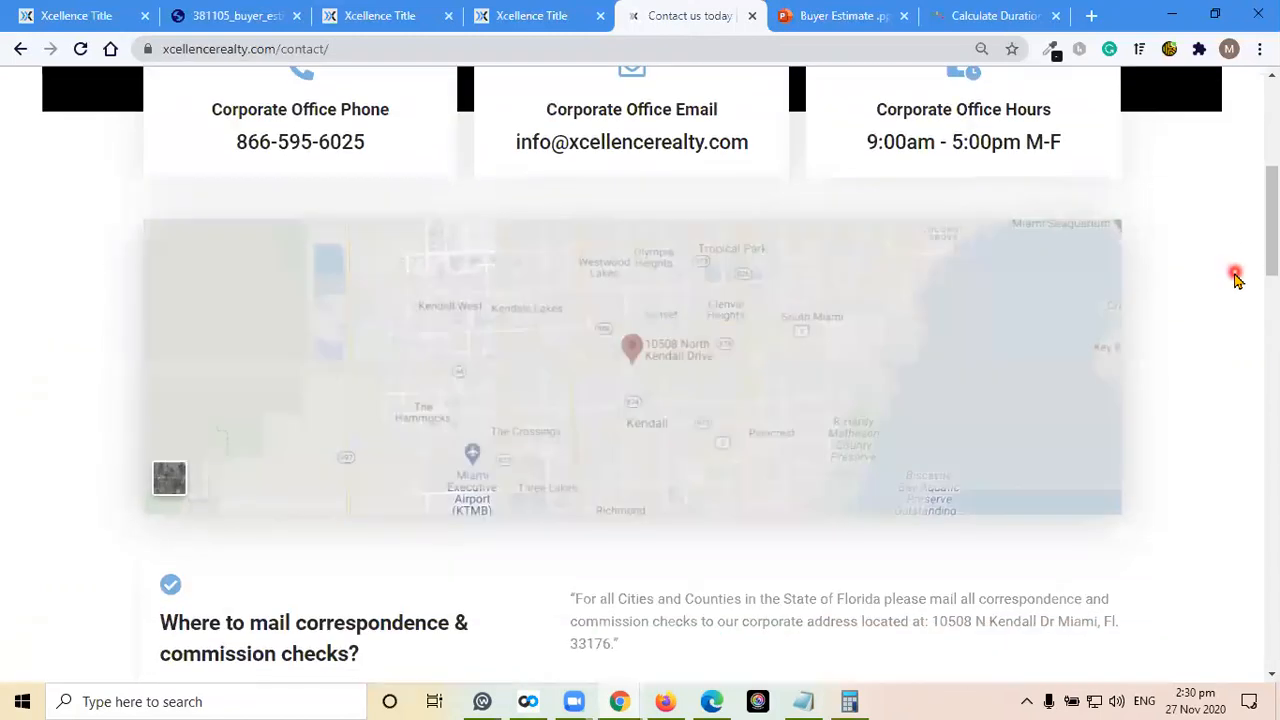
pyautogui.scroll(-6, 1234, 277)
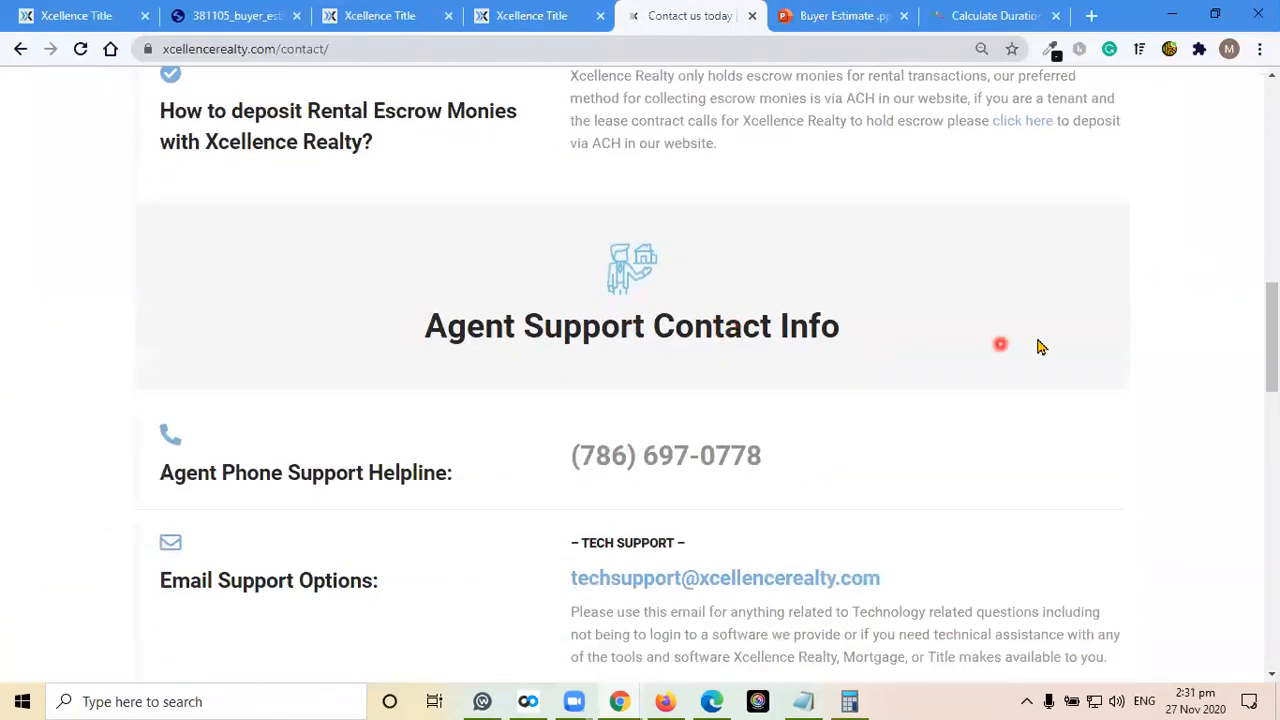
pyautogui.scroll(-2, 1040, 347)
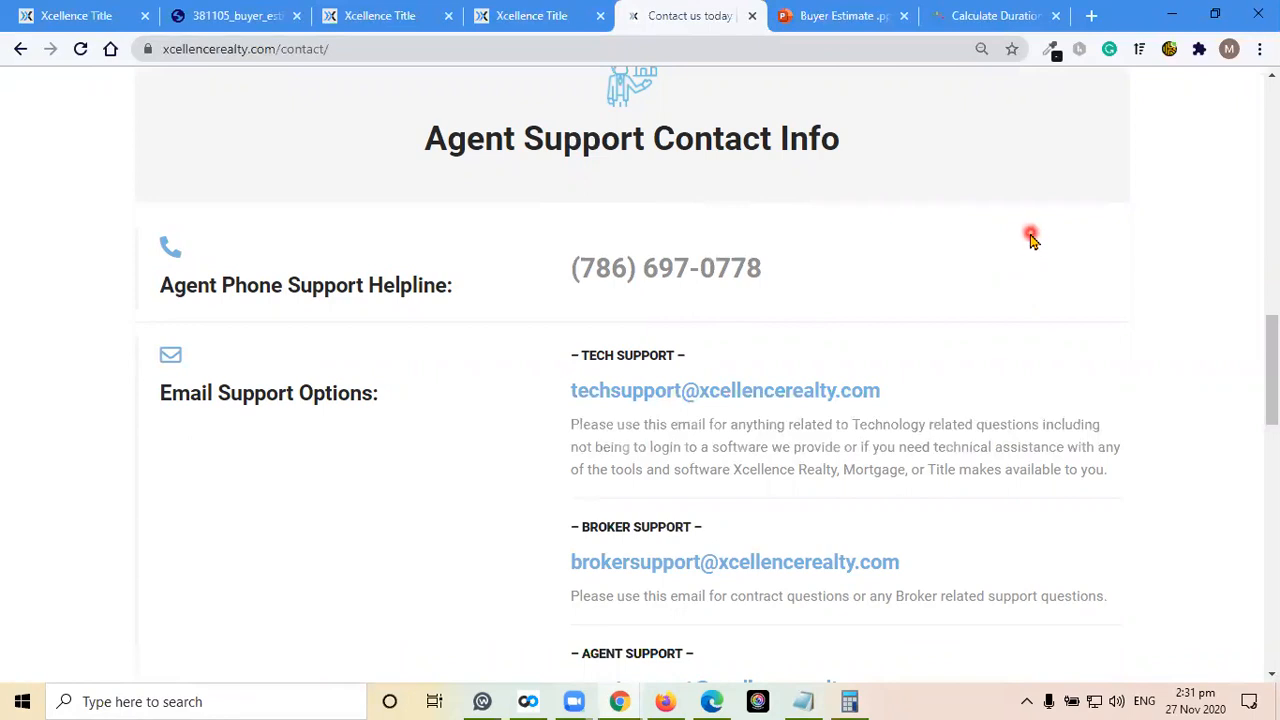
pyautogui.scroll(-1, 1032, 238)
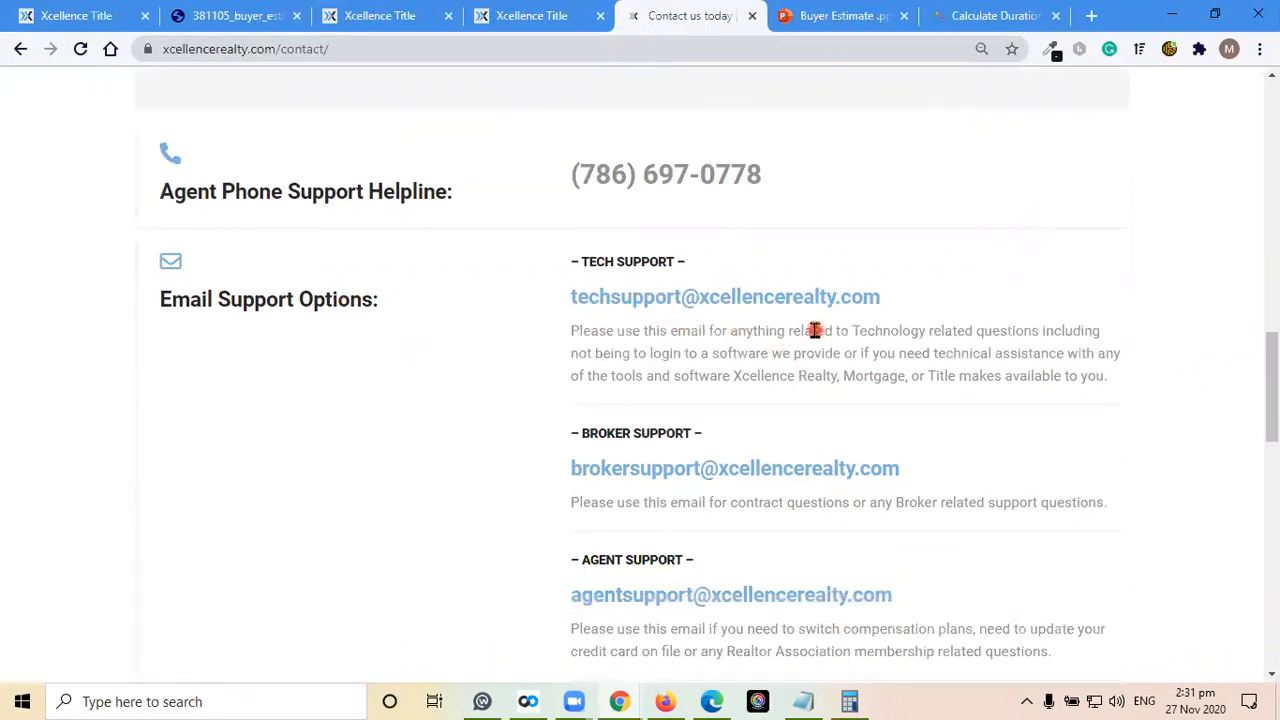
pyautogui.scroll(-1, 1112, 330)
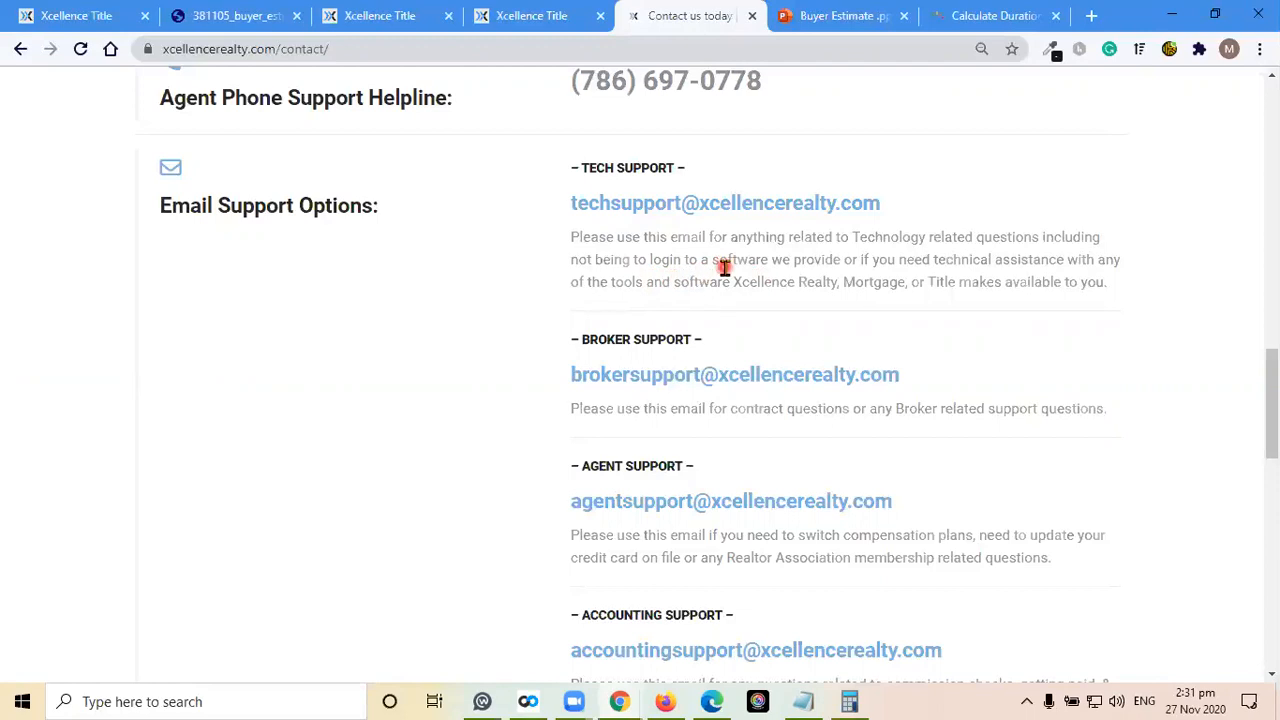
pyautogui.scroll(-1, 870, 270)
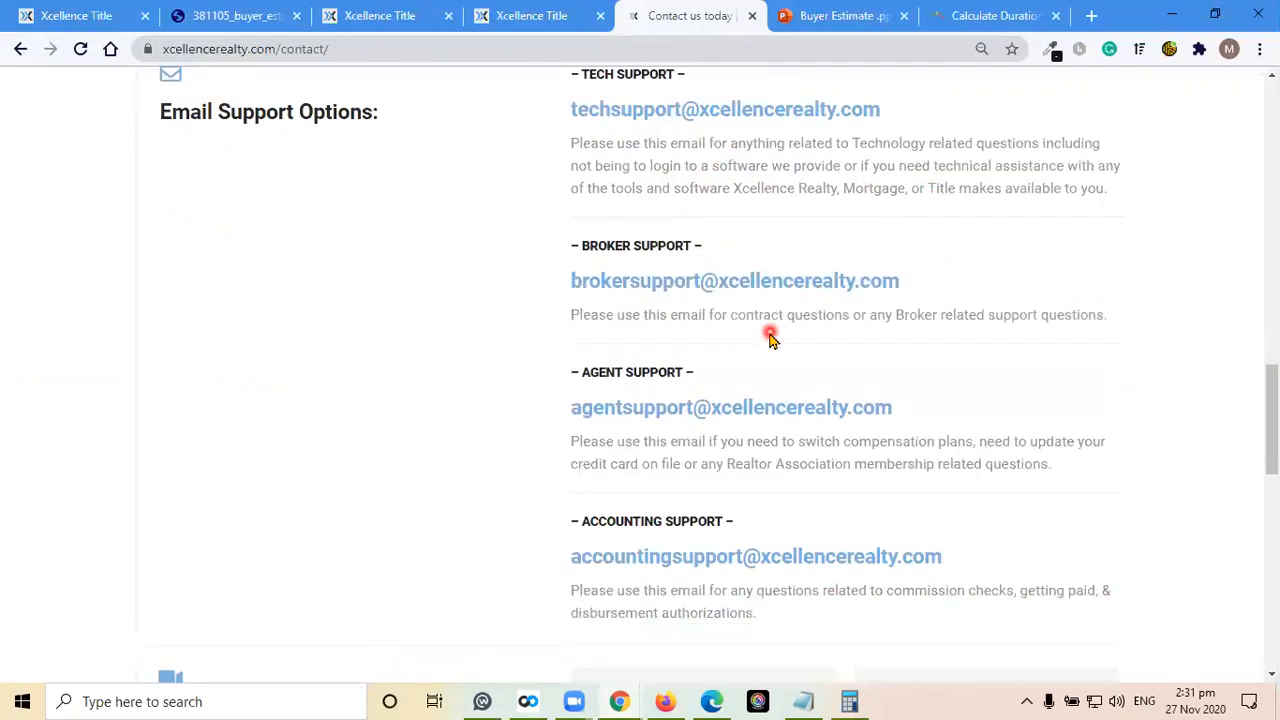
pyautogui.scroll(-1, 943, 332)
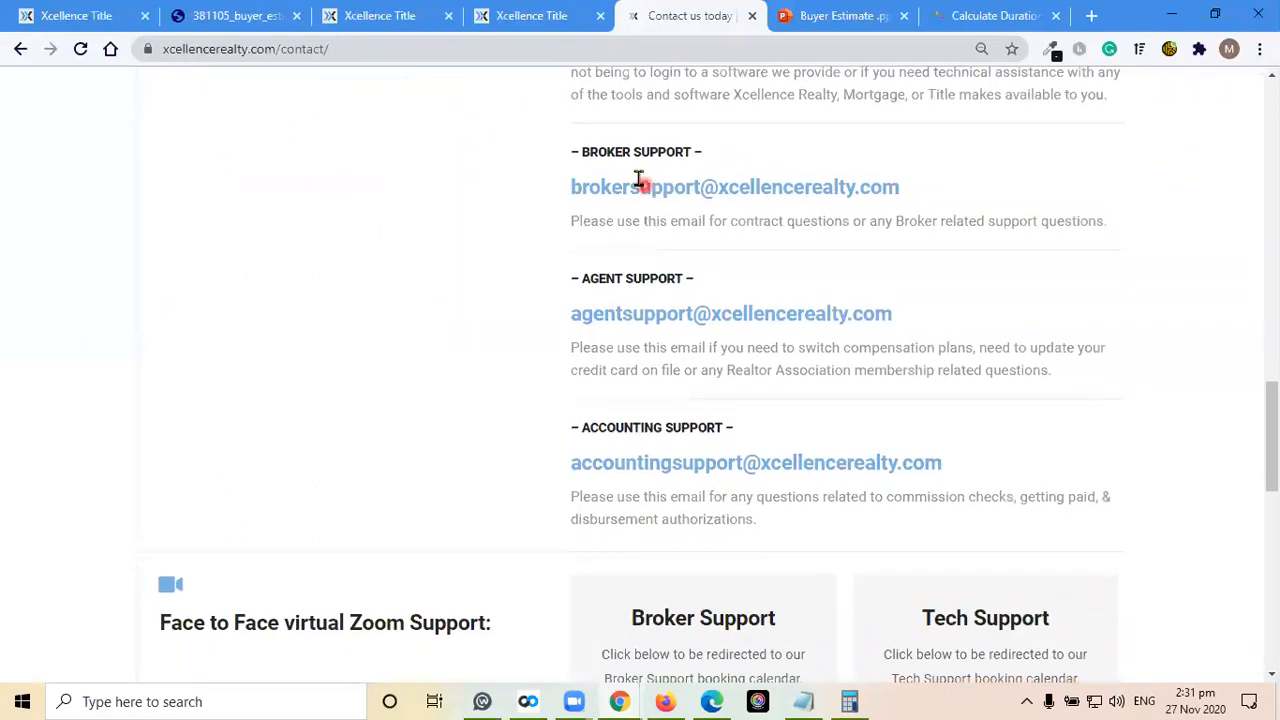
pyautogui.scroll(-1, 970, 288)
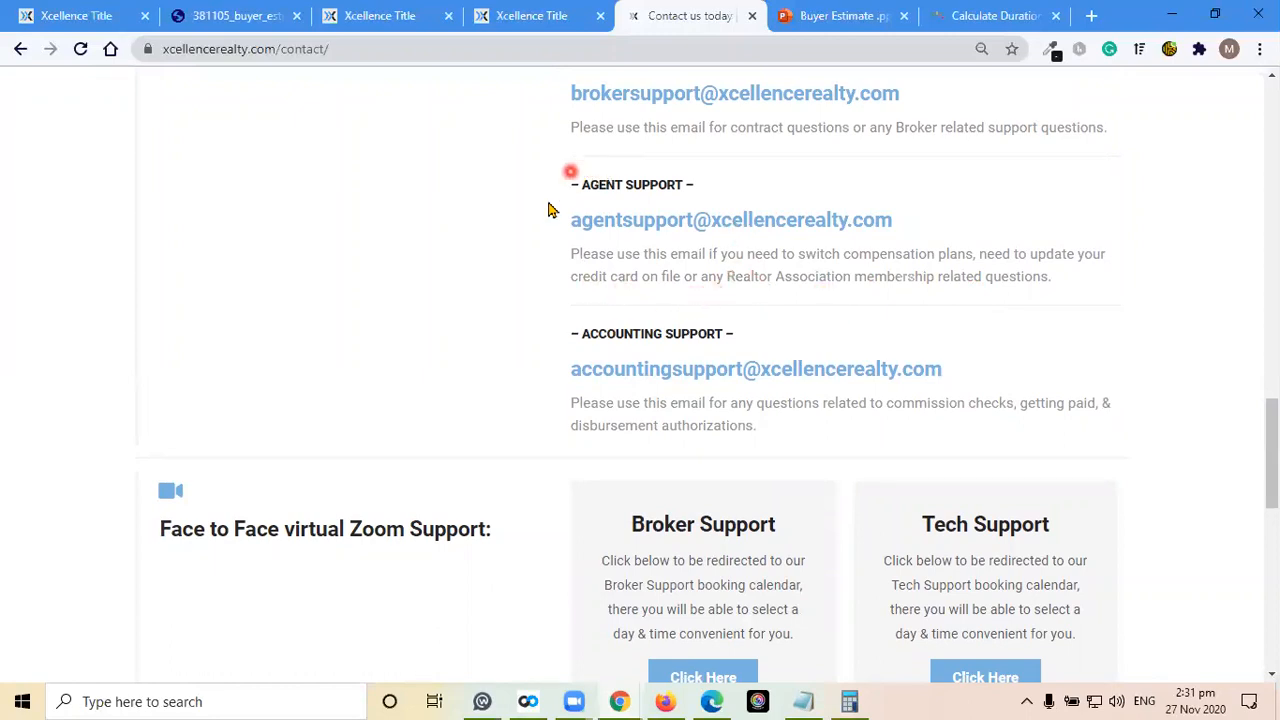
pyautogui.scroll(-1, 914, 297)
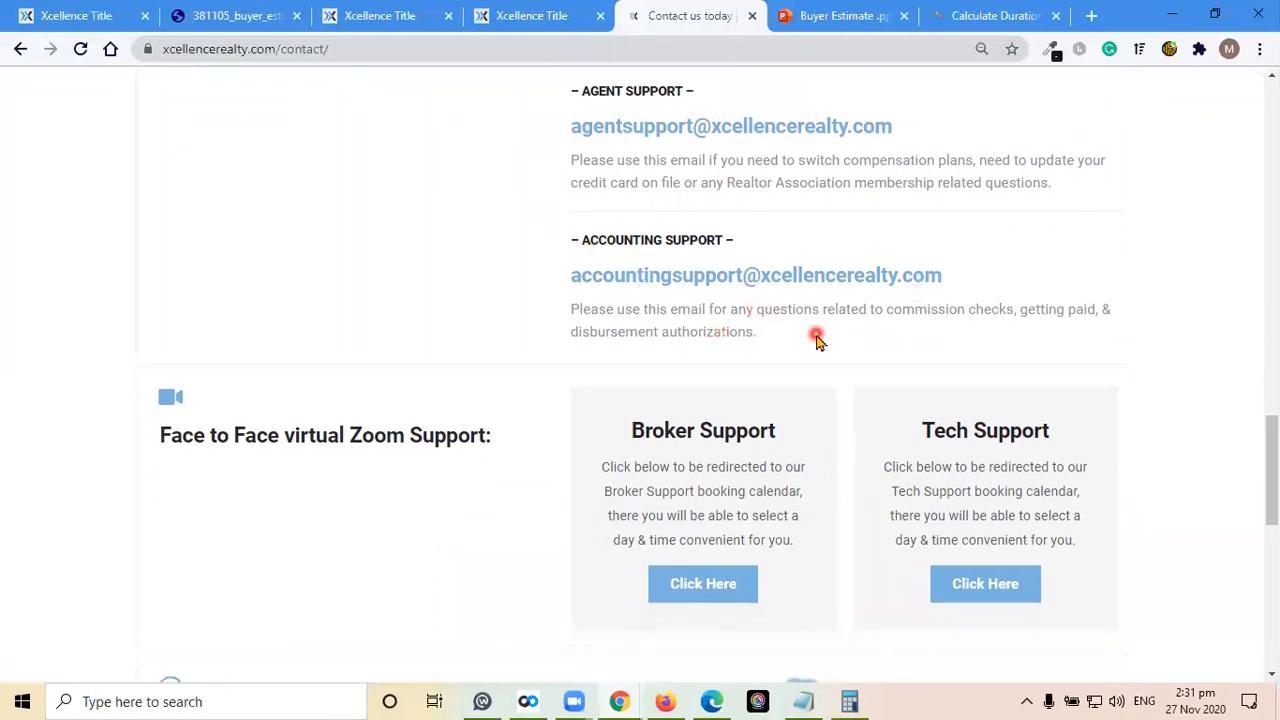
pyautogui.scroll(-1, 814, 337)
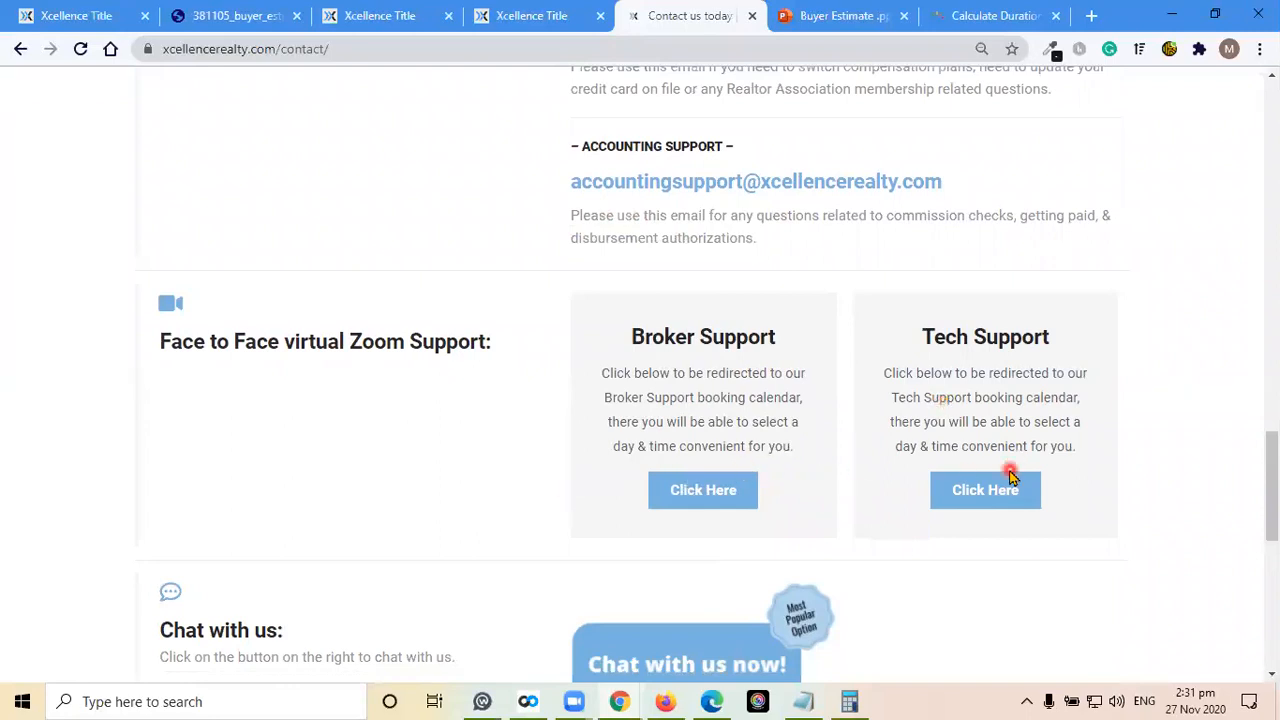
pyautogui.scroll(-1, 910, 421)
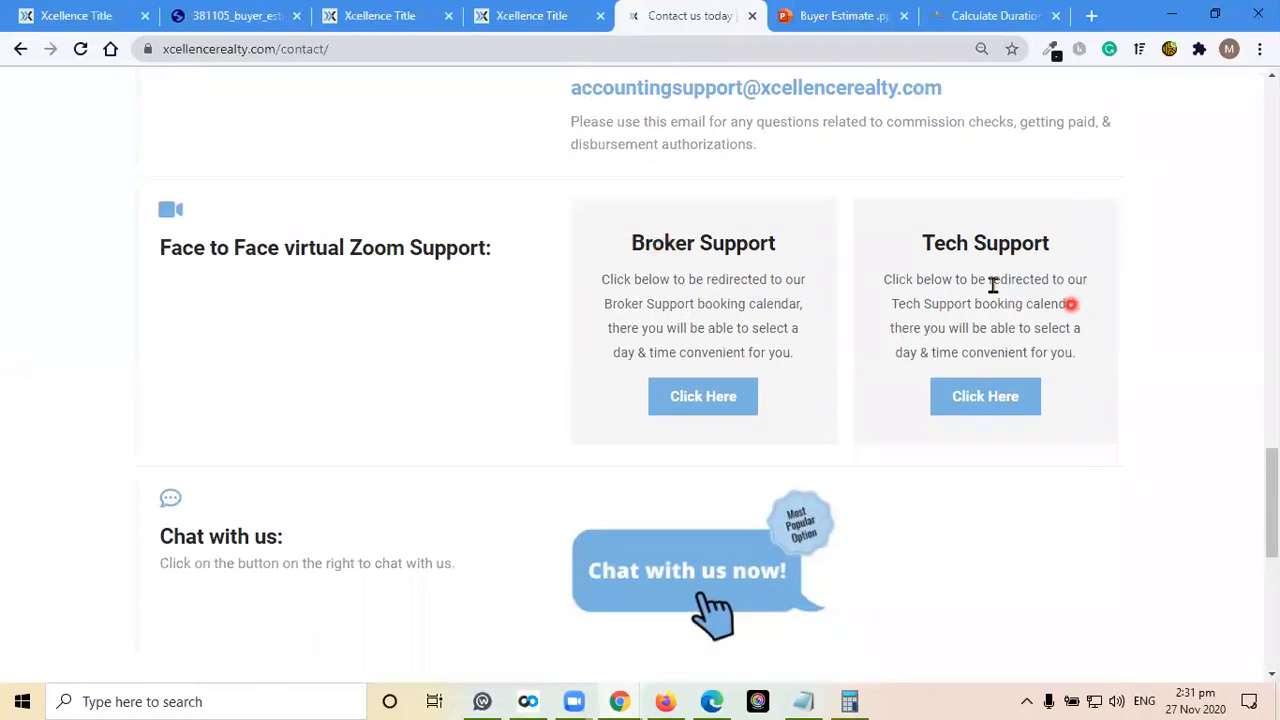
# Open the Tech Support booking calendar for virtual Zoom support in a new tab and view its appointment types
pyautogui.rightClick(1000, 399)
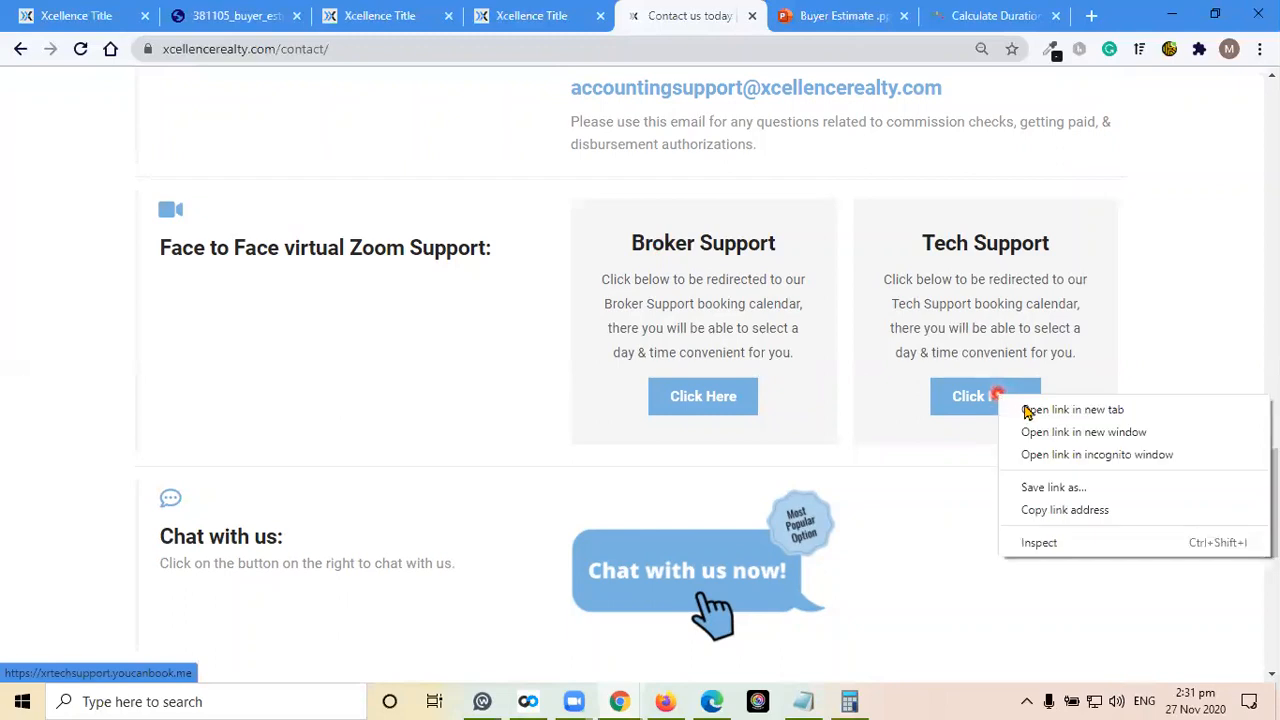
pyautogui.click(1026, 409)
pyautogui.click(716, 20)
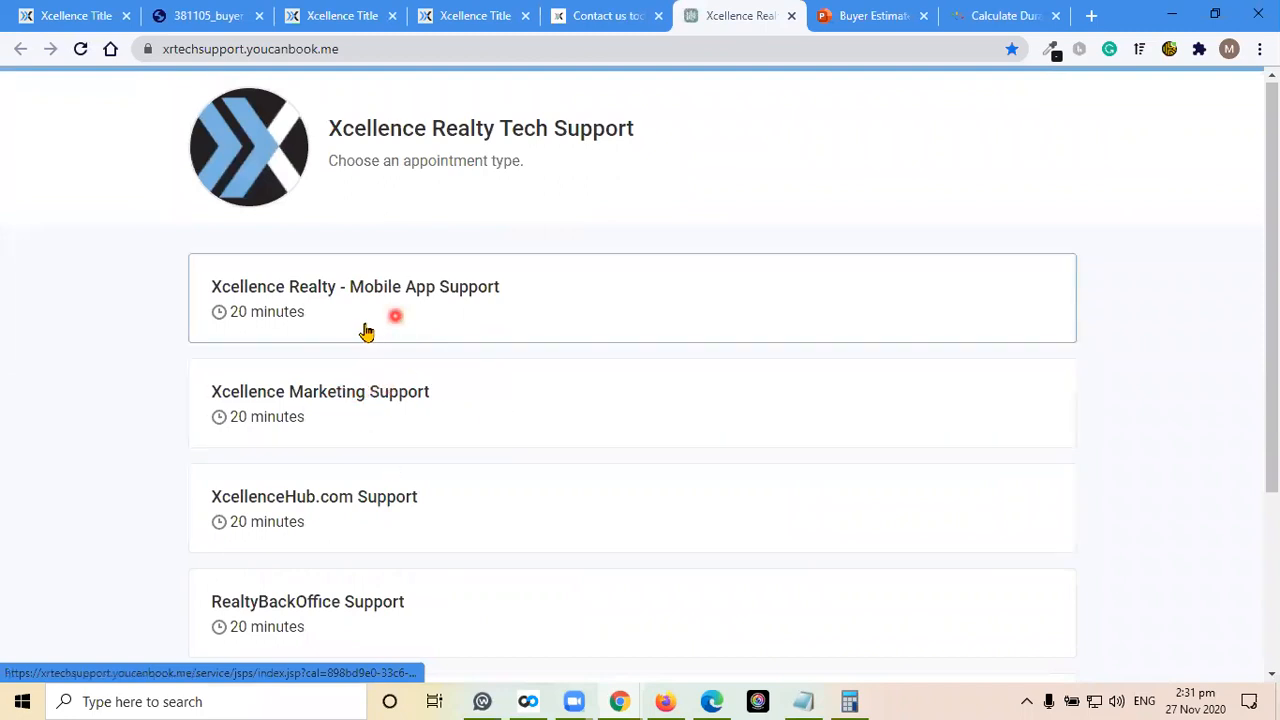
# Return to the Xcellence Realty contact page and open the live chat window from its Chat with us section
pyautogui.click(610, 10)
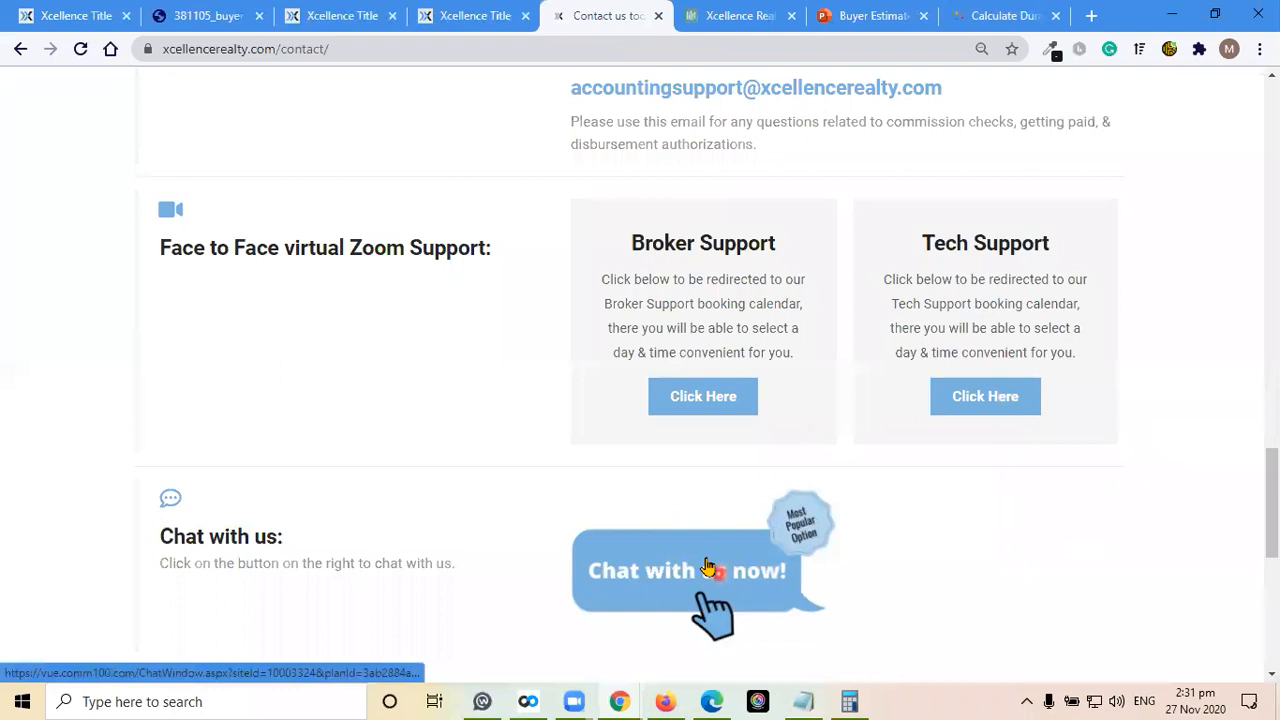
pyautogui.click(707, 567)
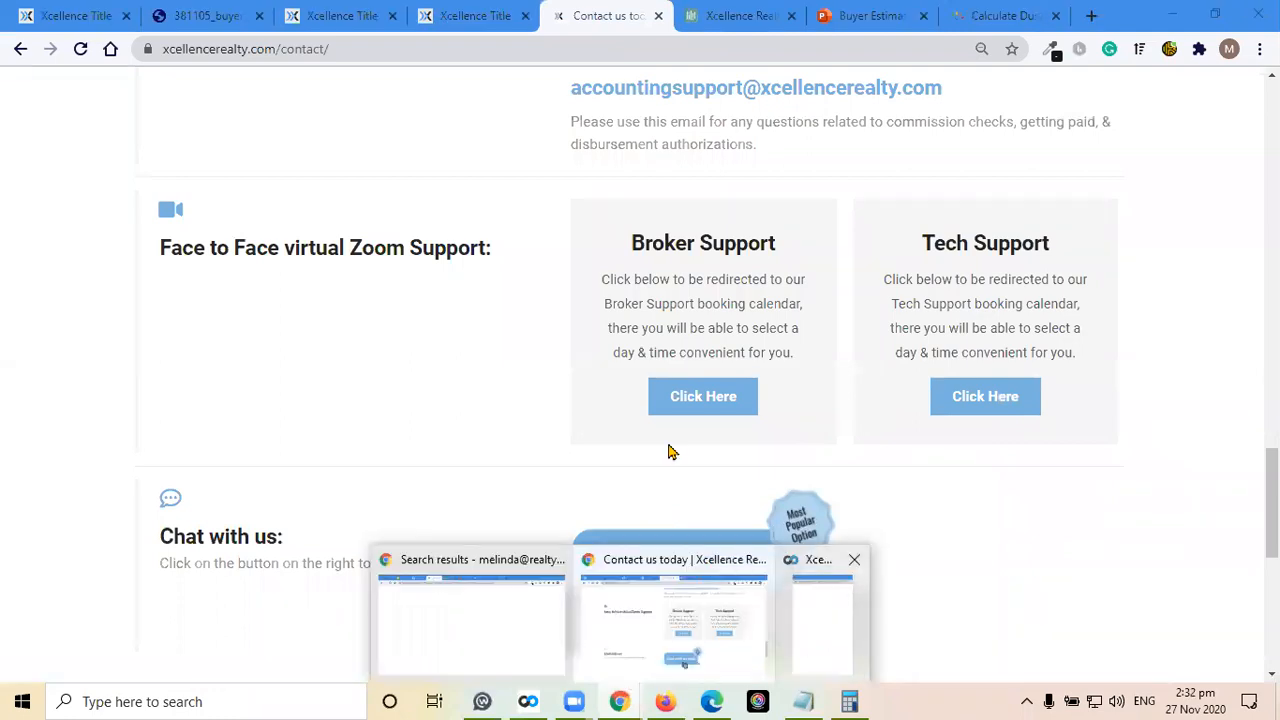